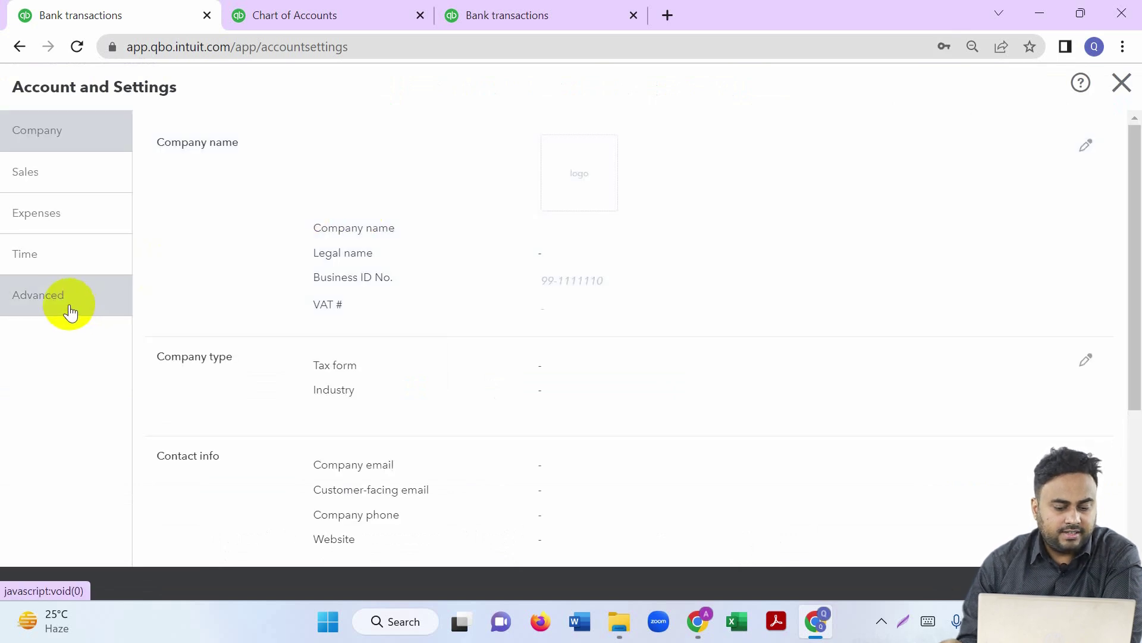
# - Inspect the Home Currency and Multicurrency options in the Advanced settings, tick both in red on a temporary screen capture, and exit the settings
pyautogui.click(69, 311)
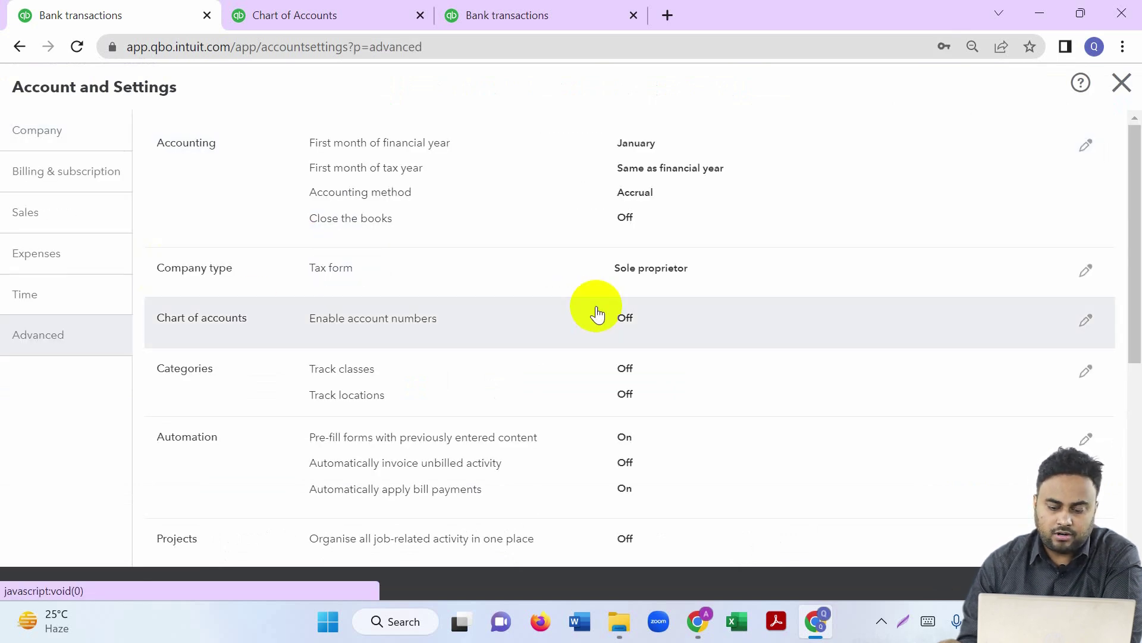
pyautogui.scroll(-6, 595, 310)
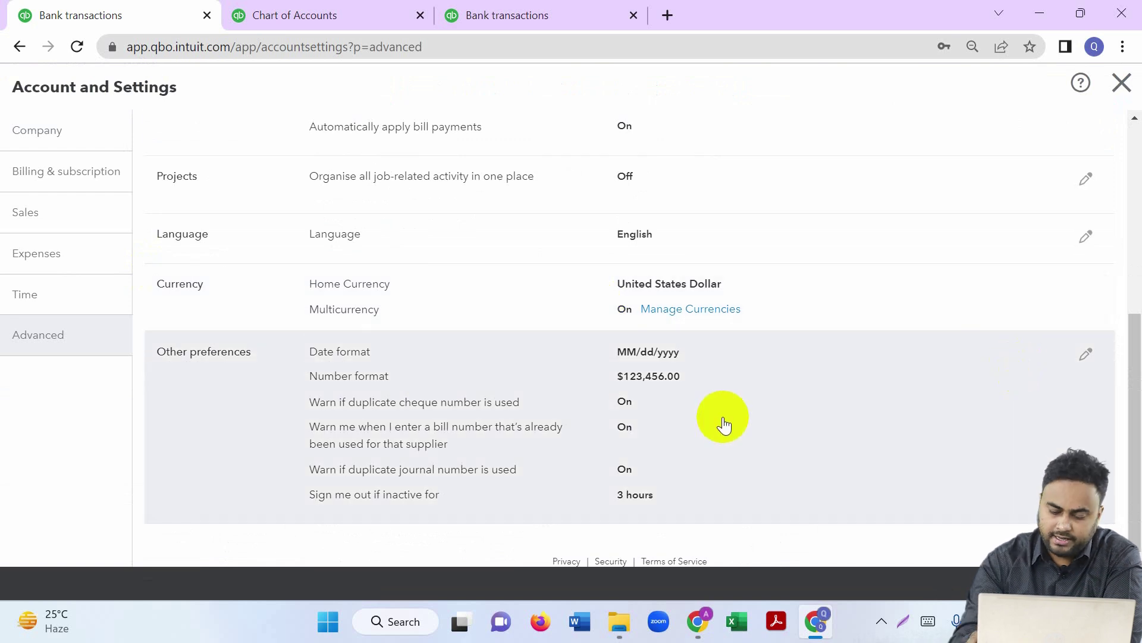
pyautogui.press('super+shift+s')
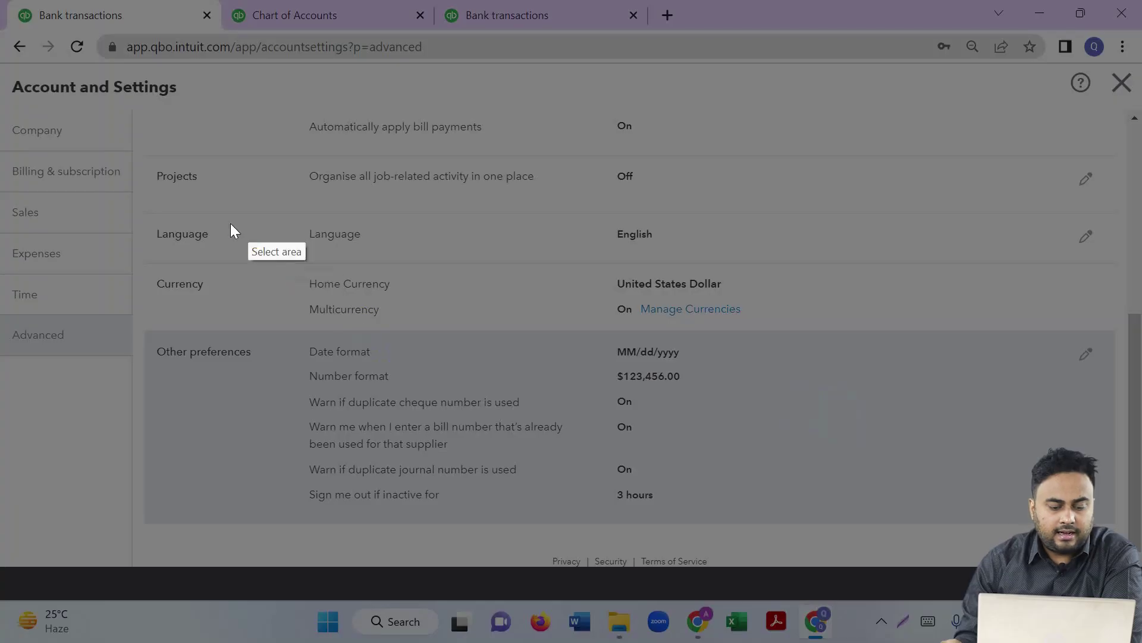
pyautogui.moveTo(152, 268)
pyautogui.mouseDown()
pyautogui.moveTo(981, 337)
pyautogui.moveTo(1113, 331)
pyautogui.mouseUp()
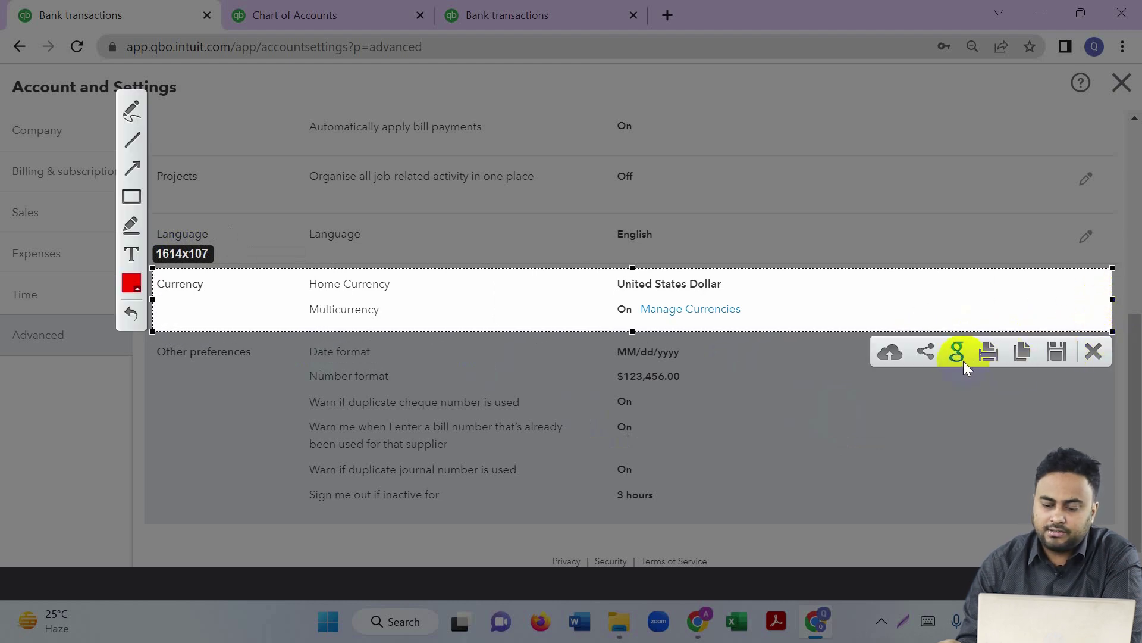
pyautogui.click(132, 111)
pyautogui.moveTo(300, 278); pyautogui.dragTo(394, 206)
pyautogui.moveTo(300, 305); pyautogui.dragTo(413, 262)
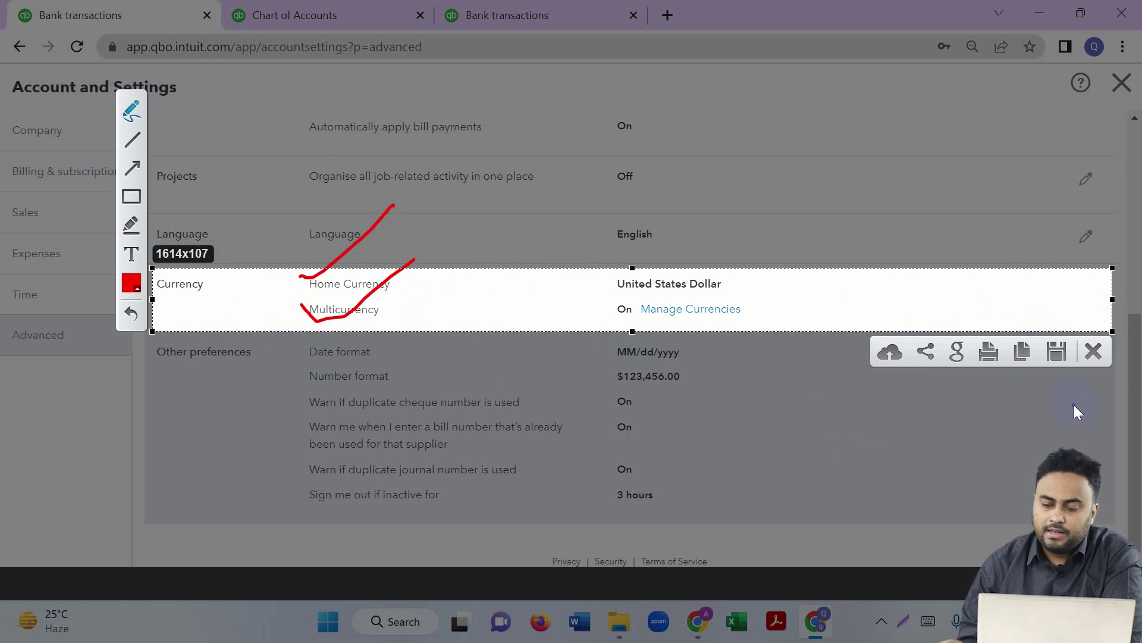
pyautogui.click(1092, 349)
pyautogui.click(1122, 83)
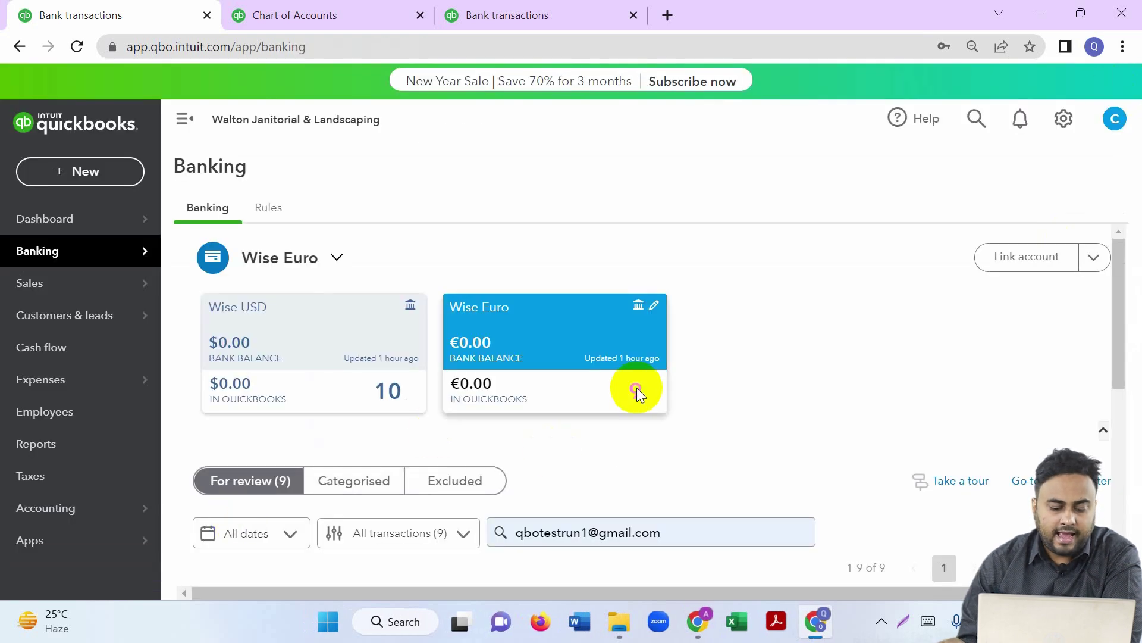
# - Switch from the bank transactions to the chart of accounts and look over its account list
pyautogui.scroll(-5, 1119, 429)
pyautogui.scroll(5, 545, 334)
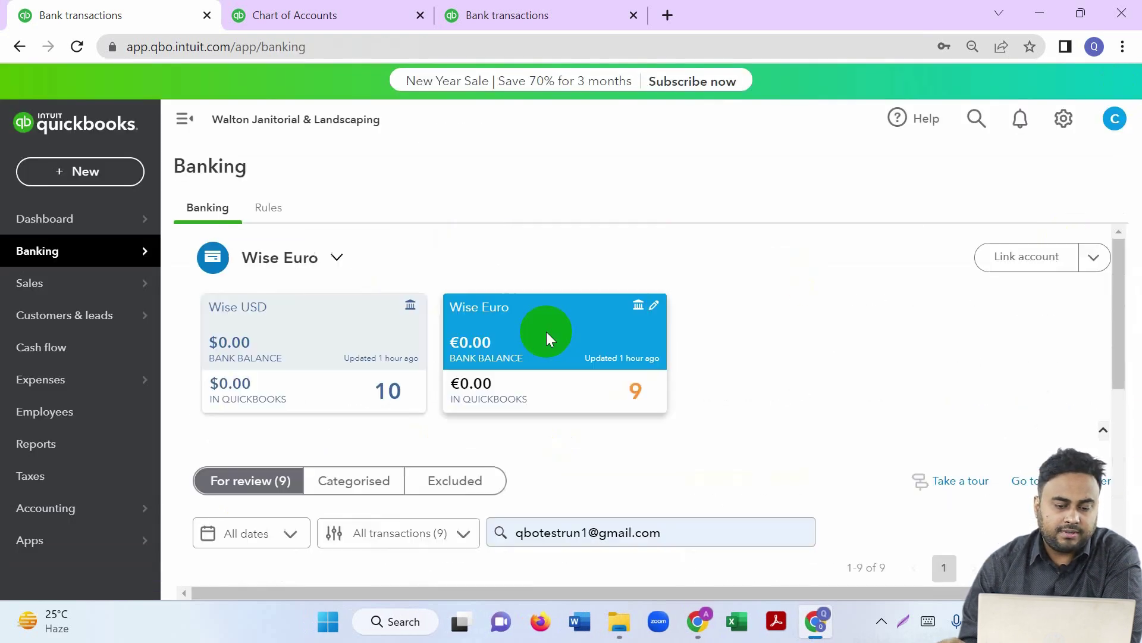
pyautogui.click(238, 14)
pyautogui.scroll(-4, 262, 324)
pyautogui.scroll(4, 454, 408)
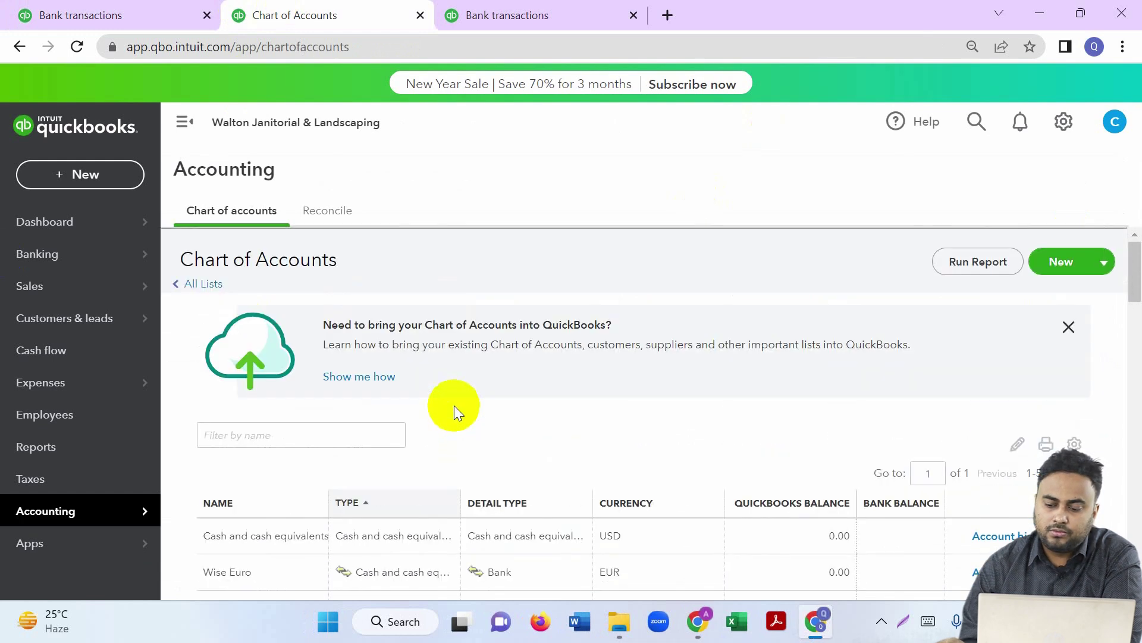
# - Inspect the Currency field in a new bank account form, framing it in a screen capture, and leave without saving
pyautogui.click(1071, 267)
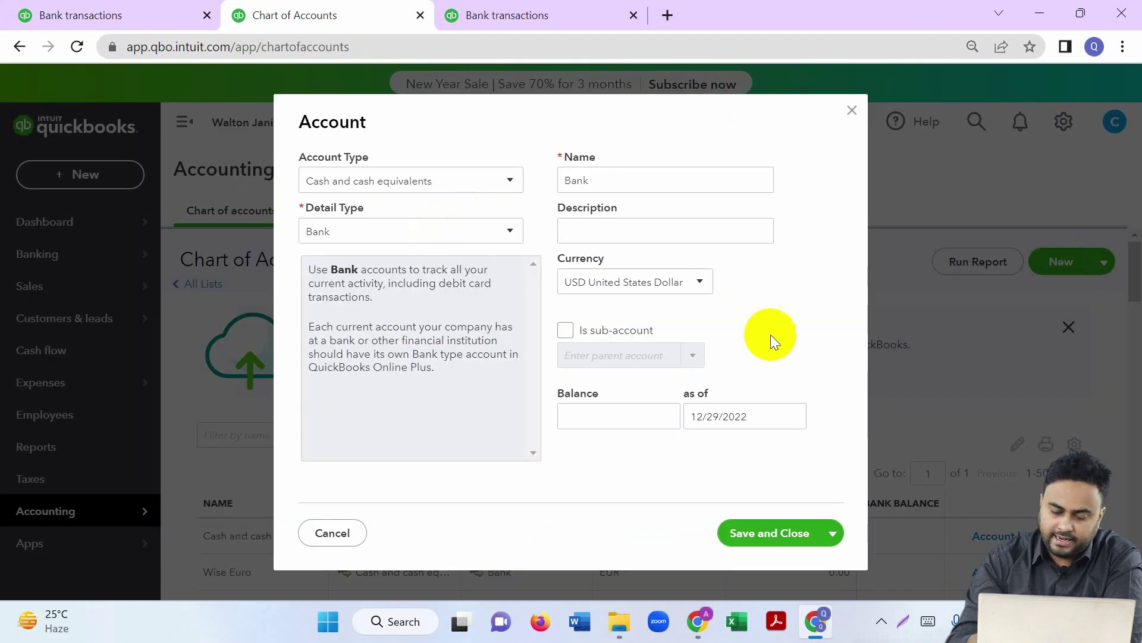
pyautogui.press('Print')
pyautogui.moveTo(530, 246)
pyautogui.mouseDown()
pyautogui.moveTo(830, 352)
pyautogui.moveTo(830, 313)
pyautogui.mouseUp()
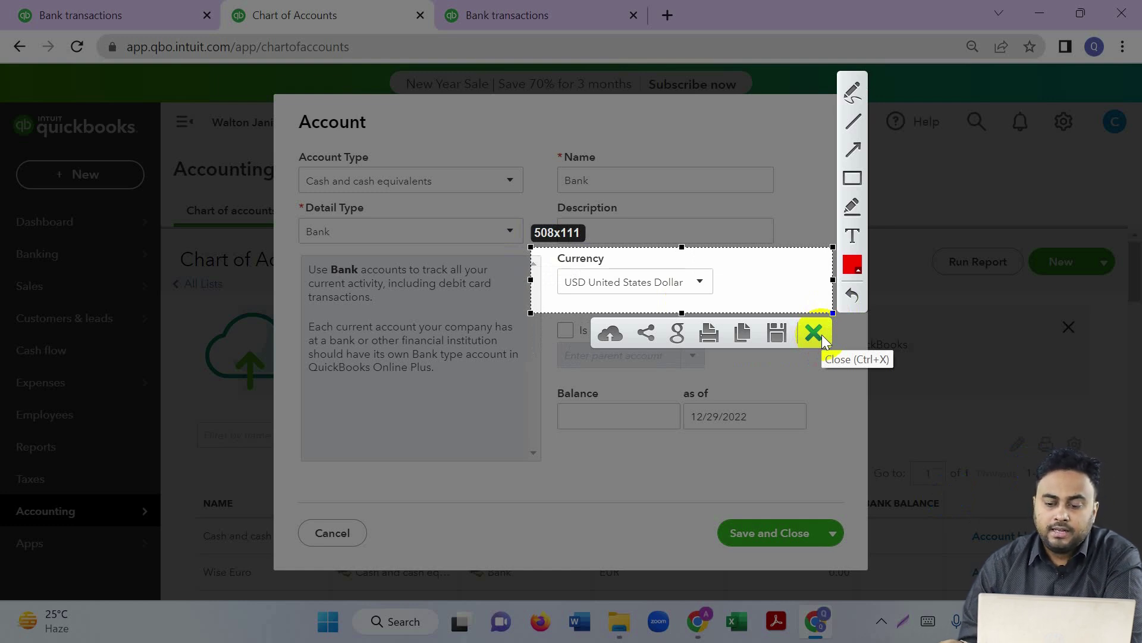
pyautogui.click(822, 337)
pyautogui.click(850, 113)
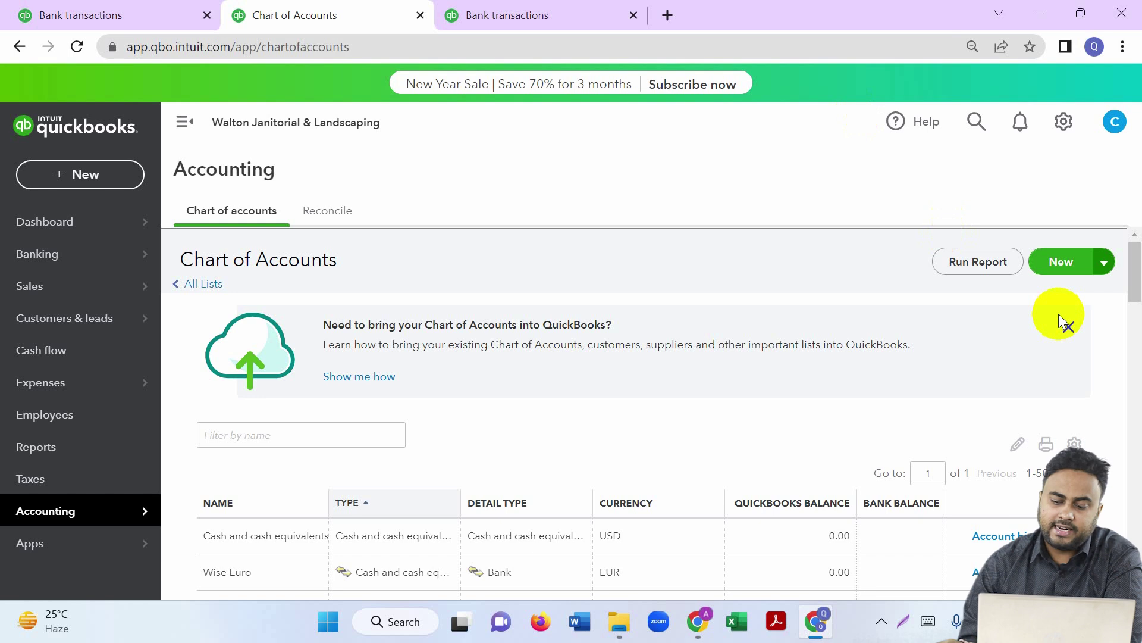
# - Set the type of a new account to Income to check its currency options, and close the form without saving
pyautogui.click(1063, 274)
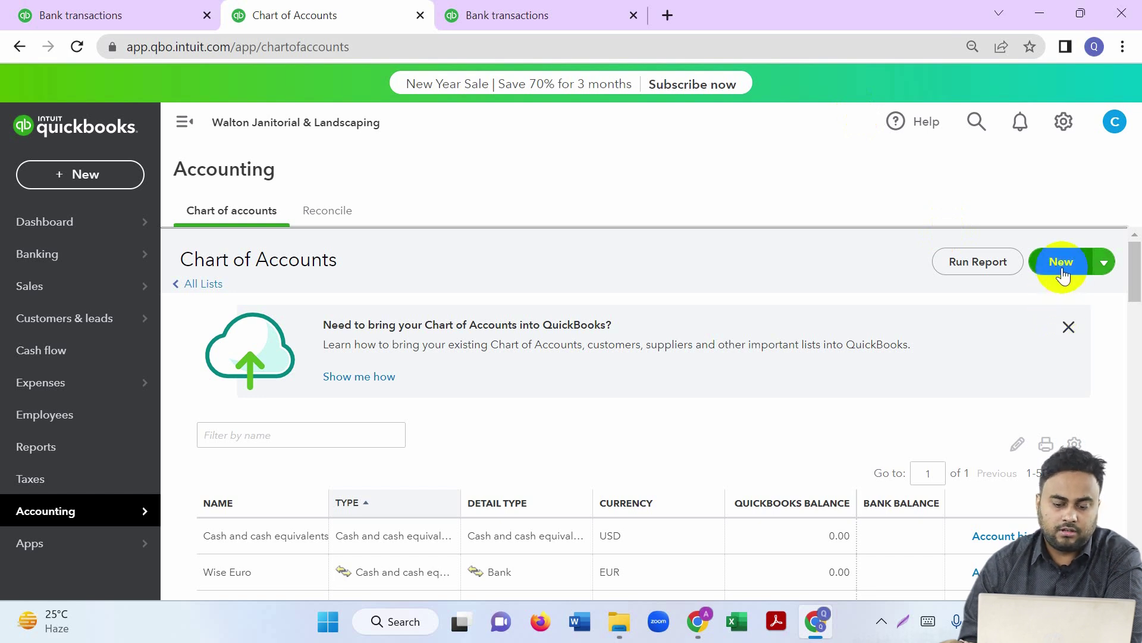
pyautogui.click(1069, 260)
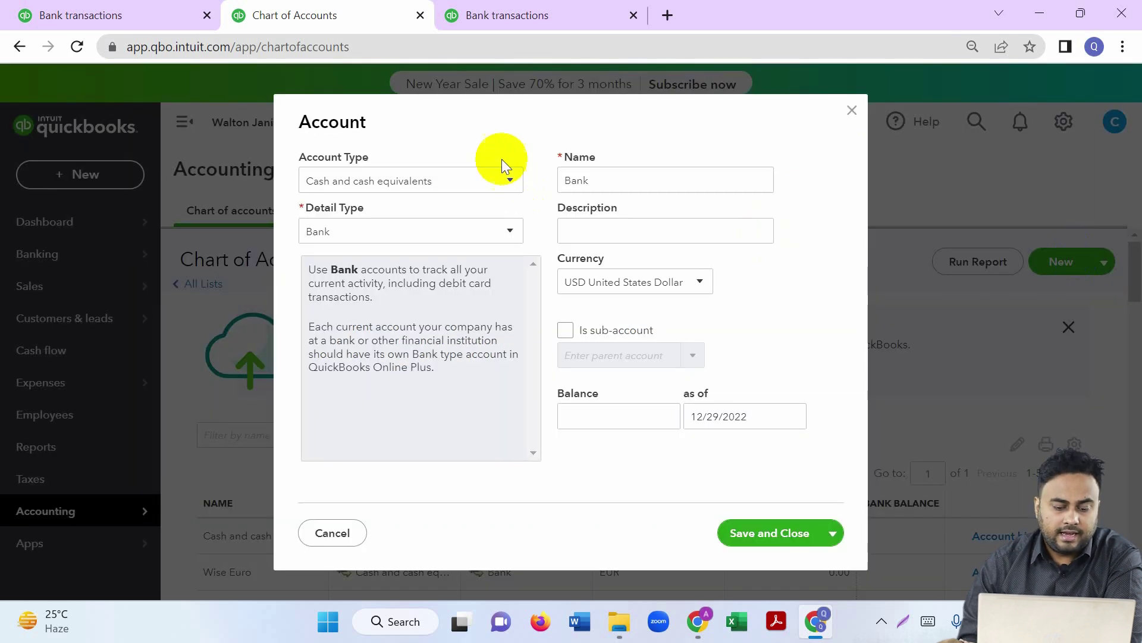
pyautogui.click(492, 177)
pyautogui.scroll(-3, 474, 360)
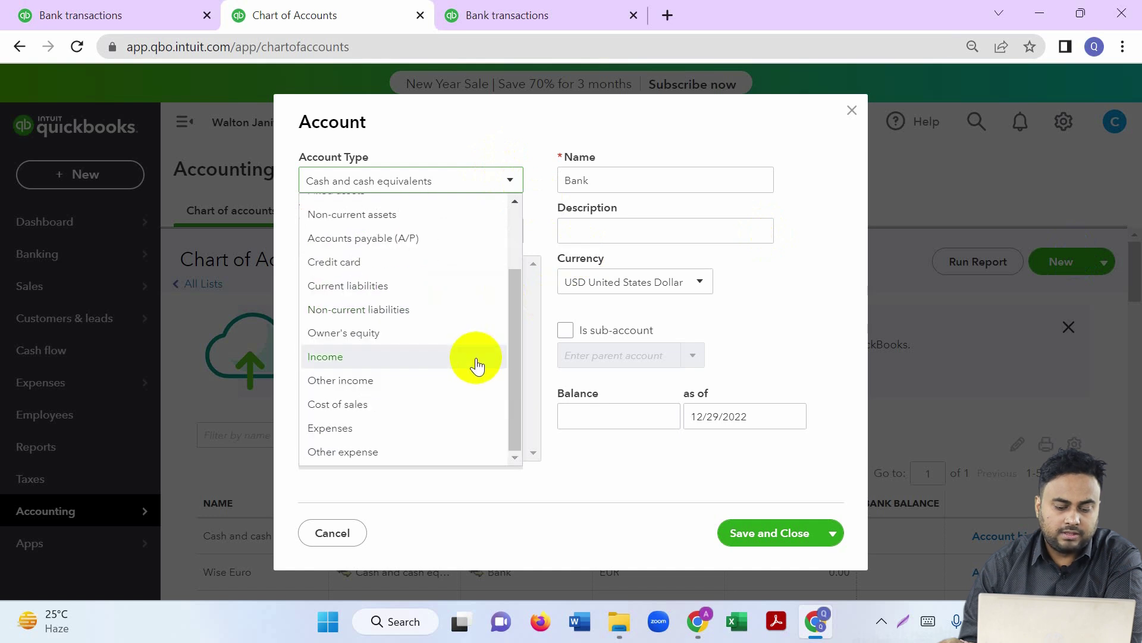
pyautogui.click(385, 363)
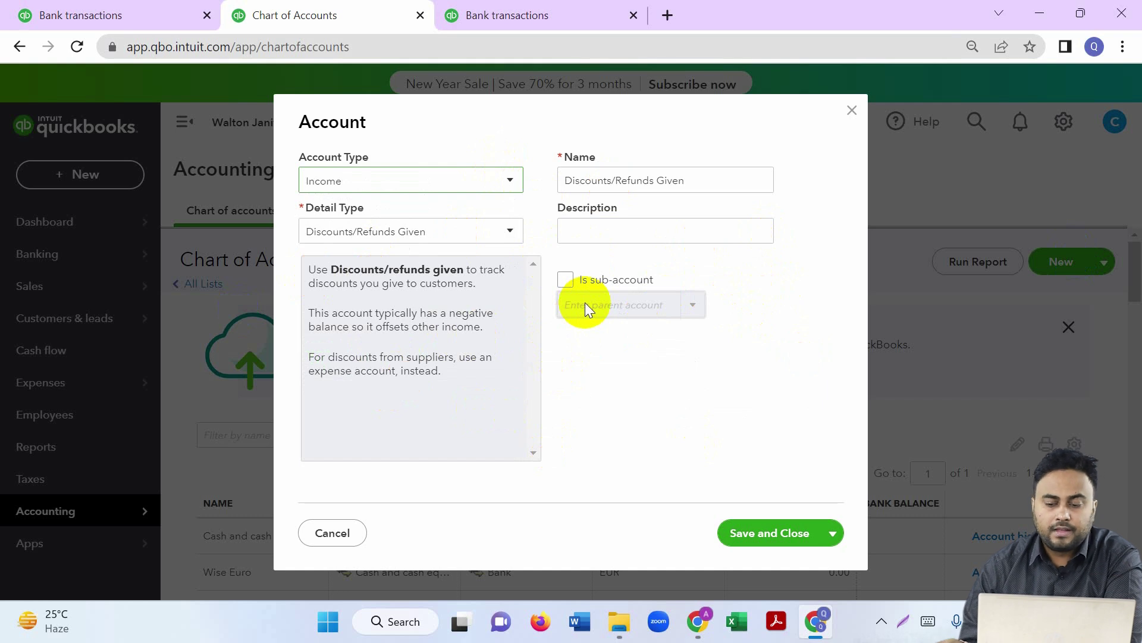
pyautogui.click(852, 110)
# - Return to the bank transactions and frame the Wise USD and Wise Euro account cards in a temporary screen capture
pyautogui.click(27, 13)
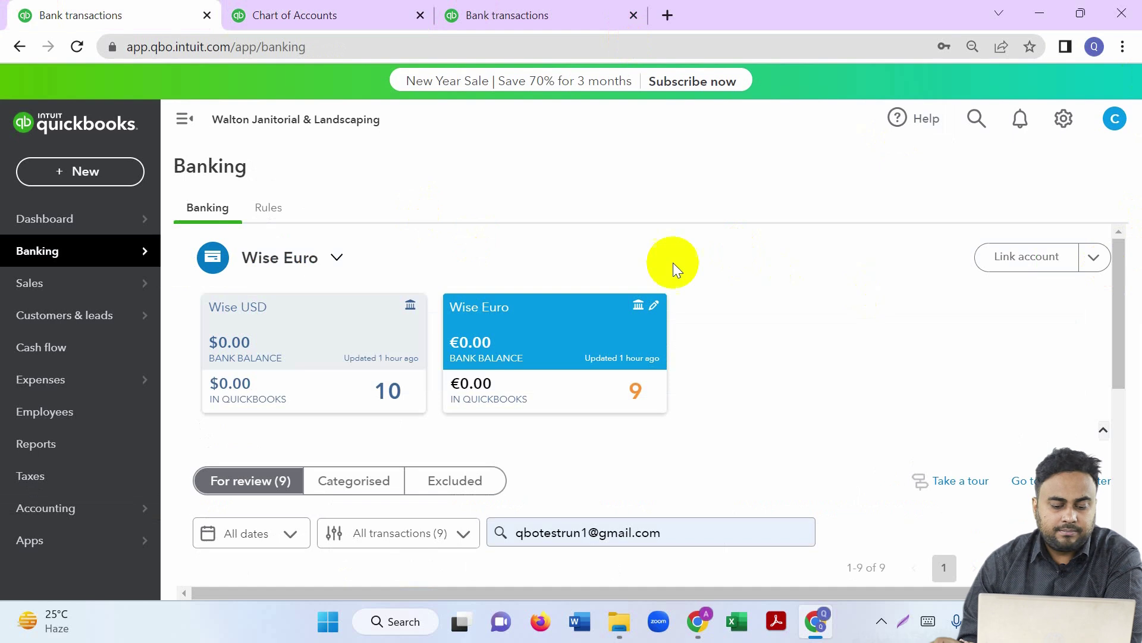
pyautogui.scroll(-3, 720, 285)
pyautogui.scroll(3, 720, 286)
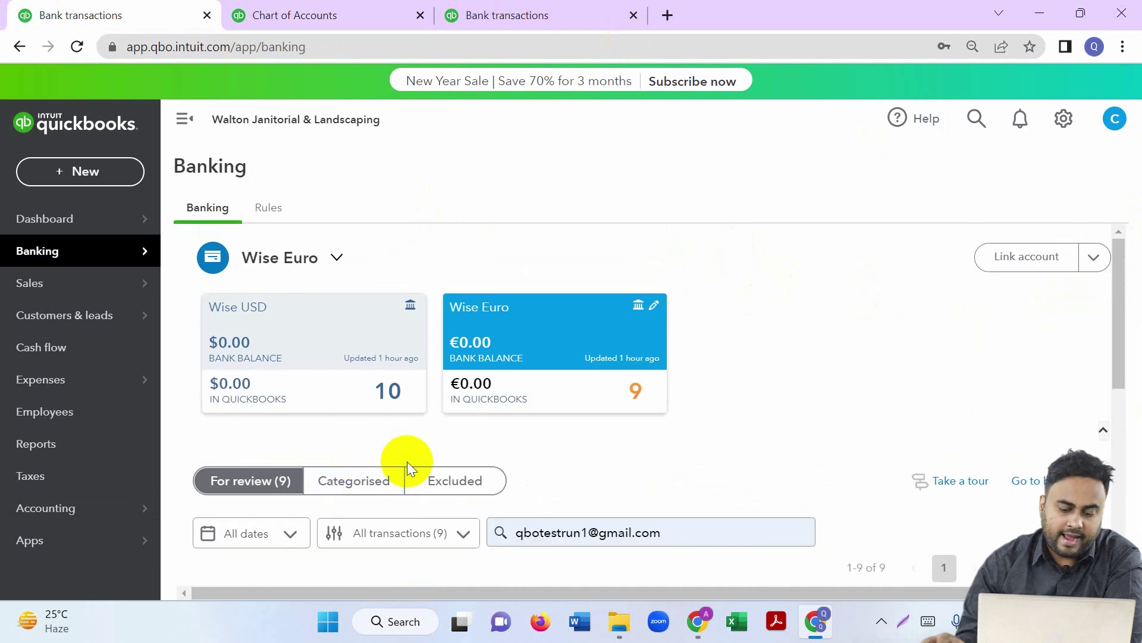
pyautogui.press('Print')
pyautogui.moveTo(172, 254)
pyautogui.mouseDown()
pyautogui.moveTo(586, 476)
pyautogui.moveTo(774, 450)
pyautogui.mouseUp()
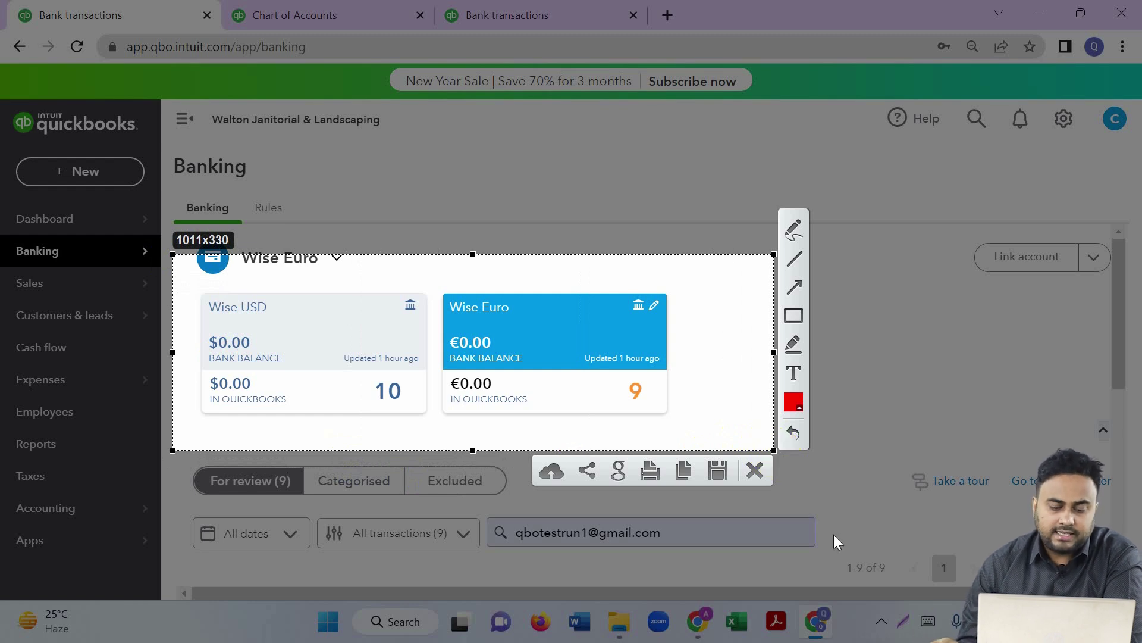
pyautogui.click(752, 470)
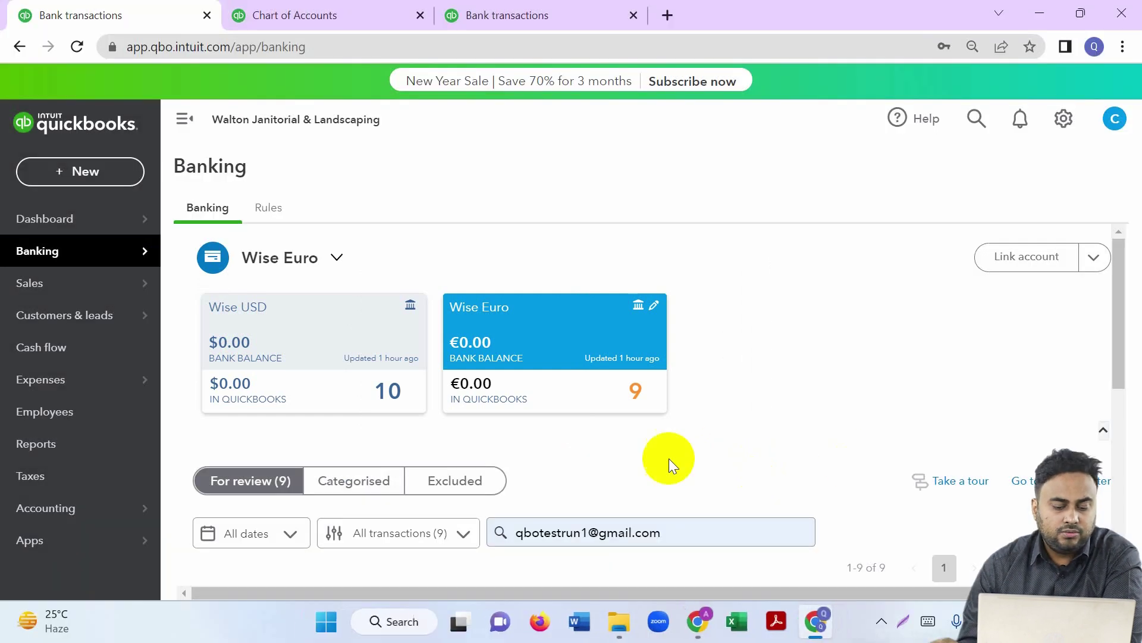
# - Compare the Wise USD and Wise Euro accounts and check the transactions for review under Wise USD
pyautogui.click(351, 331)
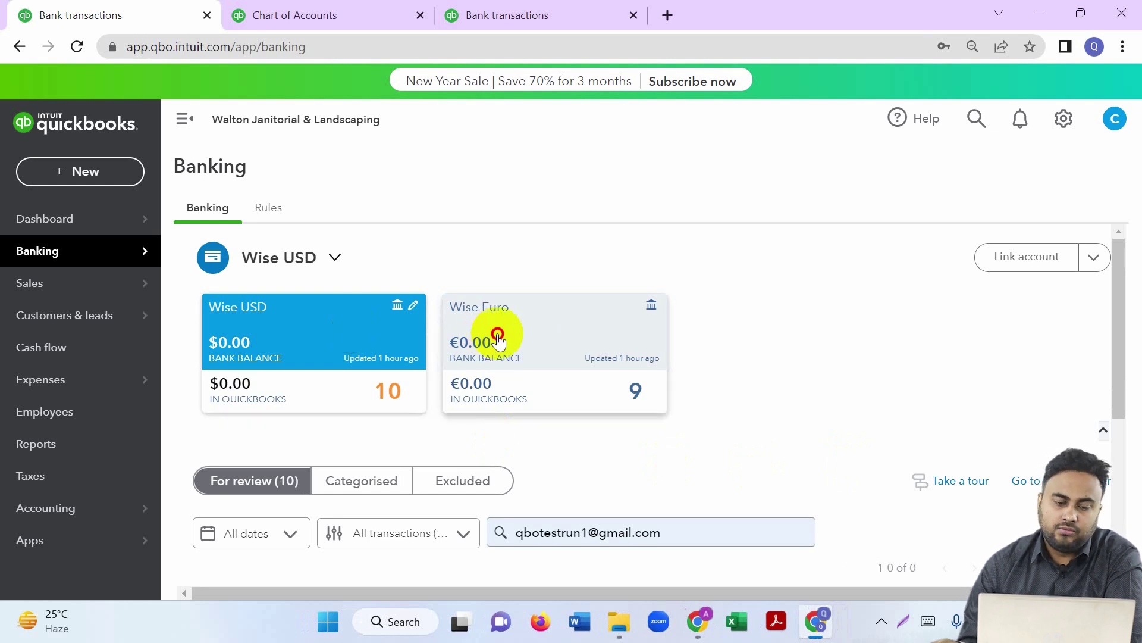
pyautogui.click(500, 338)
pyautogui.click(355, 333)
pyautogui.scroll(-5, 364, 334)
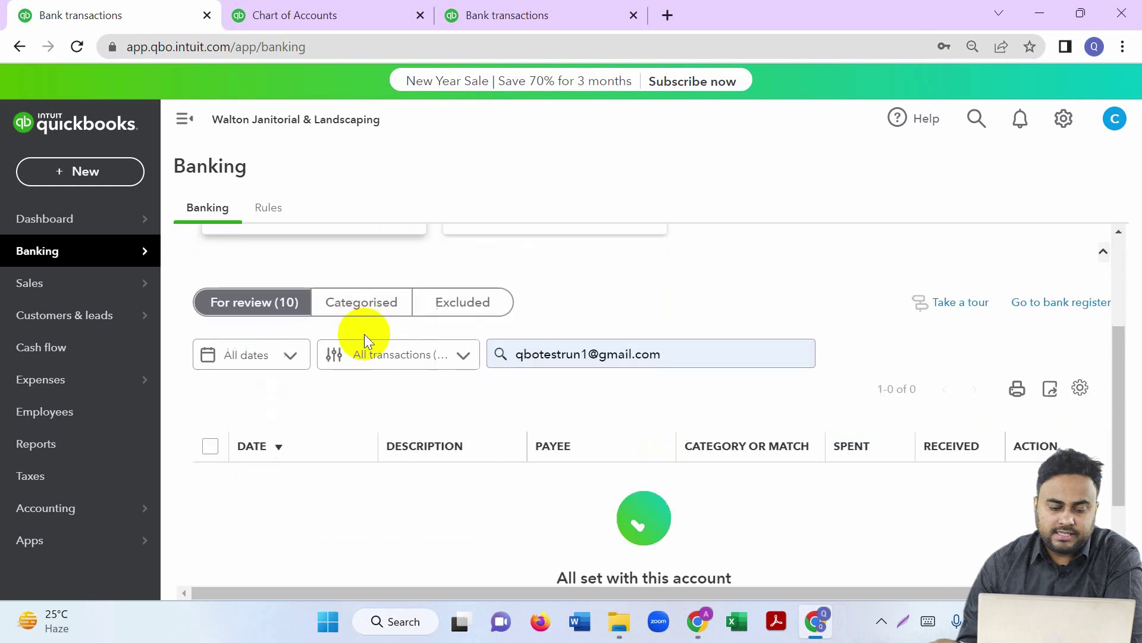
pyautogui.scroll(5, 366, 341)
pyautogui.scroll(-5, 411, 357)
pyautogui.scroll(5, 412, 362)
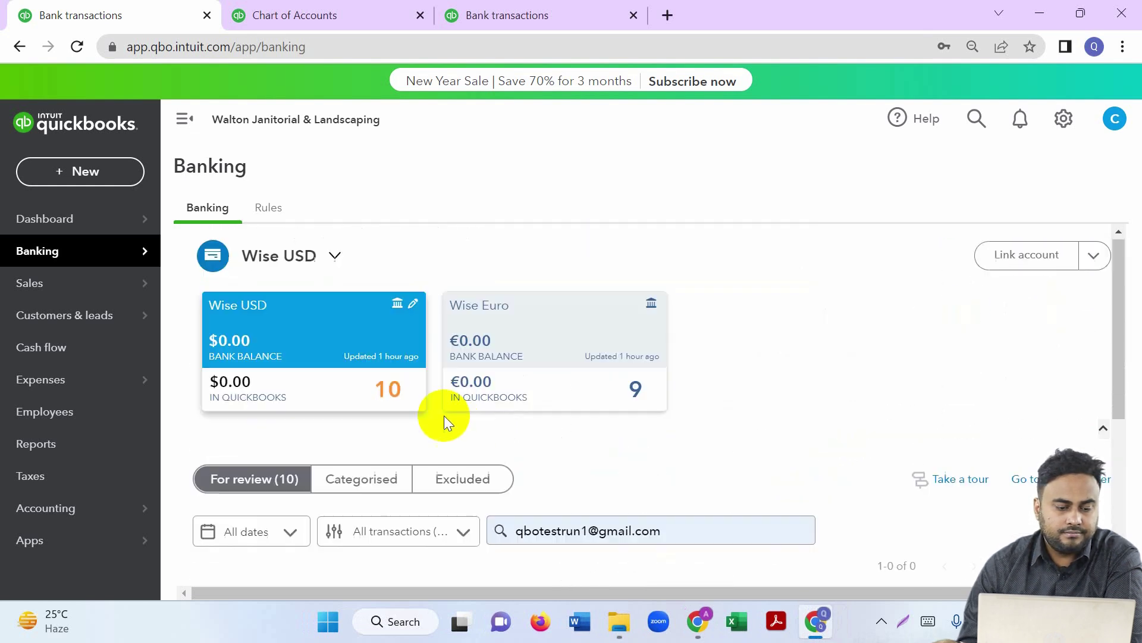
# - Reload the Banking page to clear the transaction search and go through the Wise USD transactions for review
pyautogui.click(77, 47)
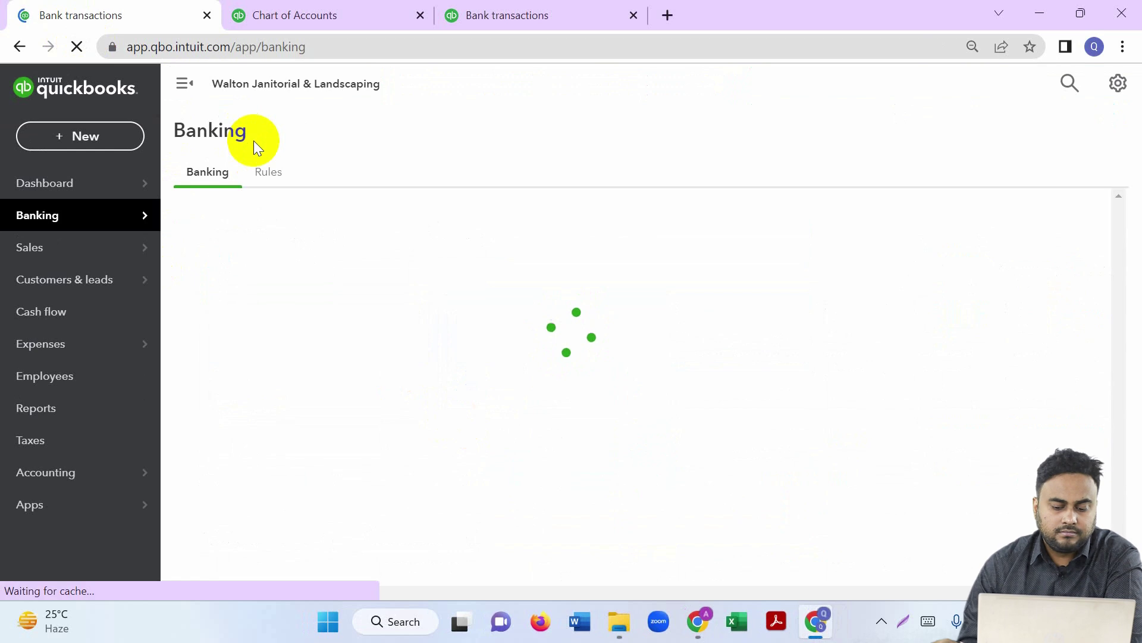
pyautogui.scroll(-6, 510, 395)
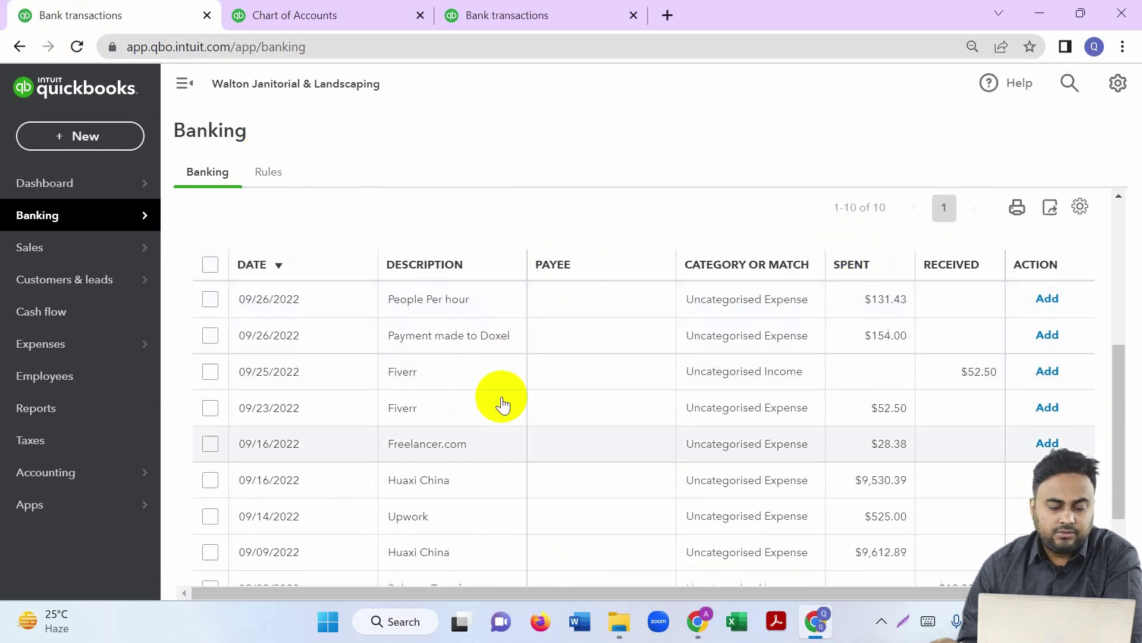
pyautogui.scroll(4, 417, 357)
pyautogui.scroll(-5, 306, 311)
pyautogui.scroll(2, 880, 375)
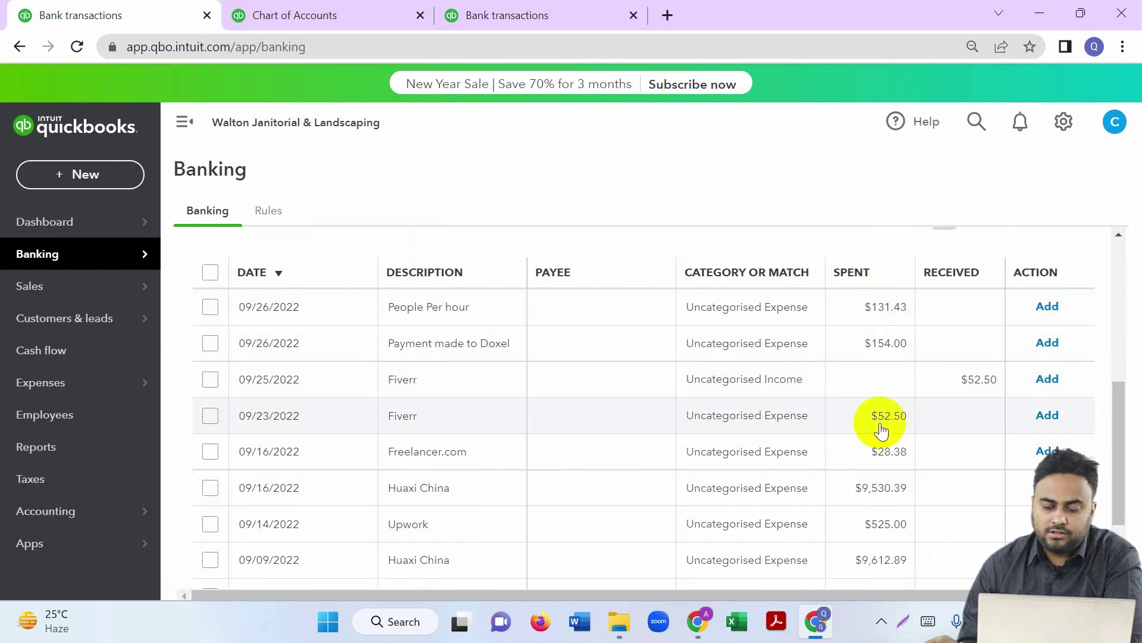
# - Display the Wise Euro transactions for review and examine their spent and received amounts
pyautogui.scroll(6, 874, 536)
pyautogui.click(582, 337)
pyautogui.scroll(-3, 583, 337)
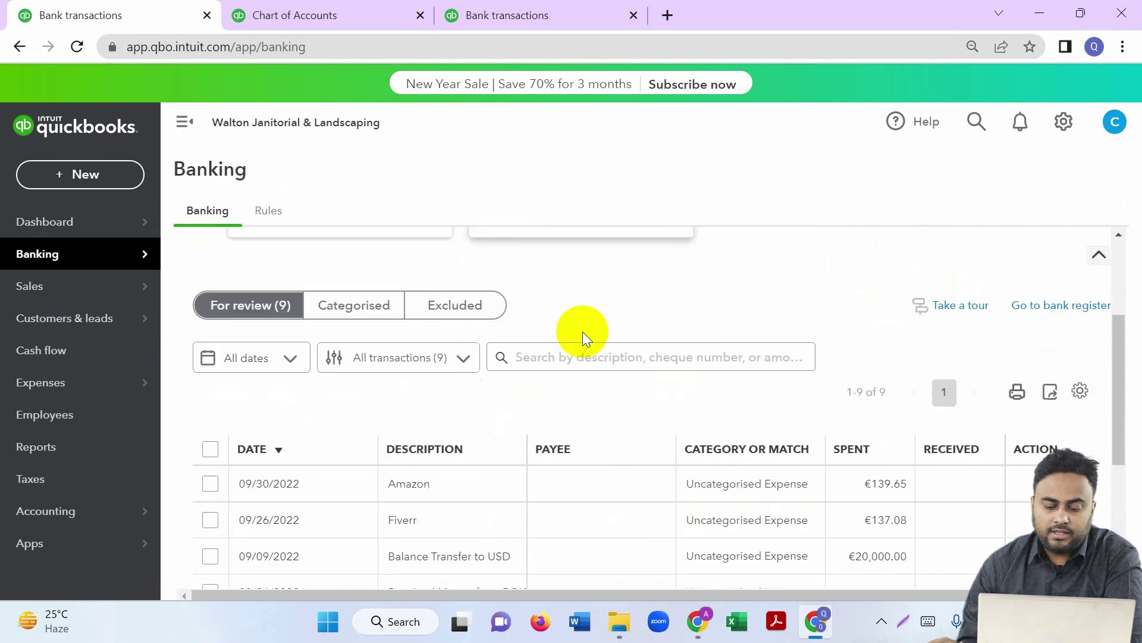
pyautogui.scroll(-2, 583, 331)
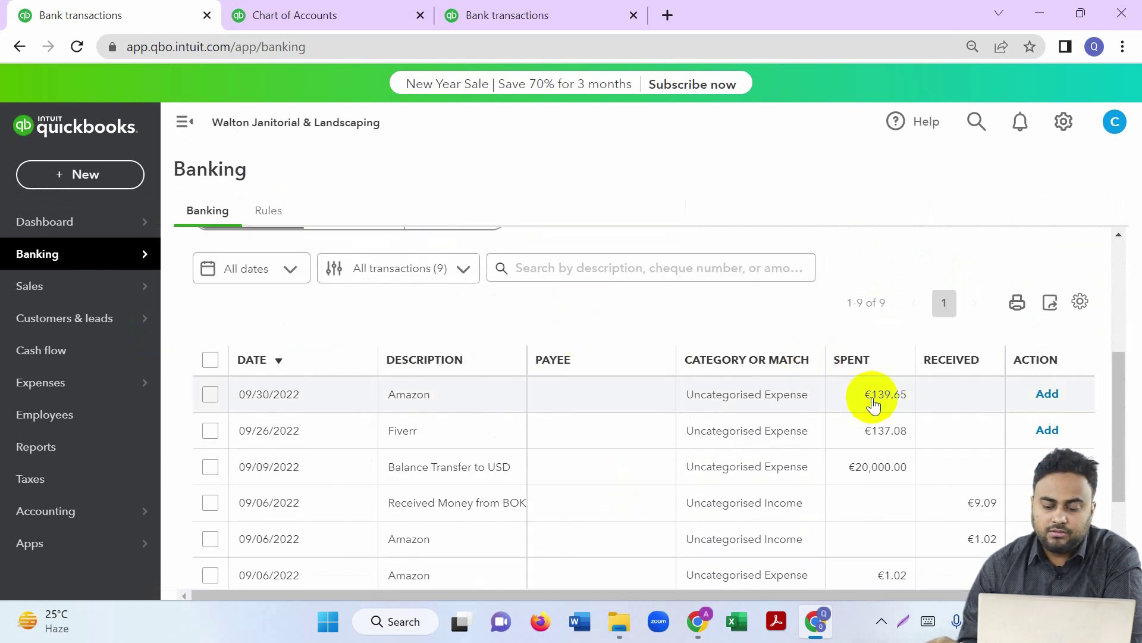
pyautogui.scroll(-2, 913, 540)
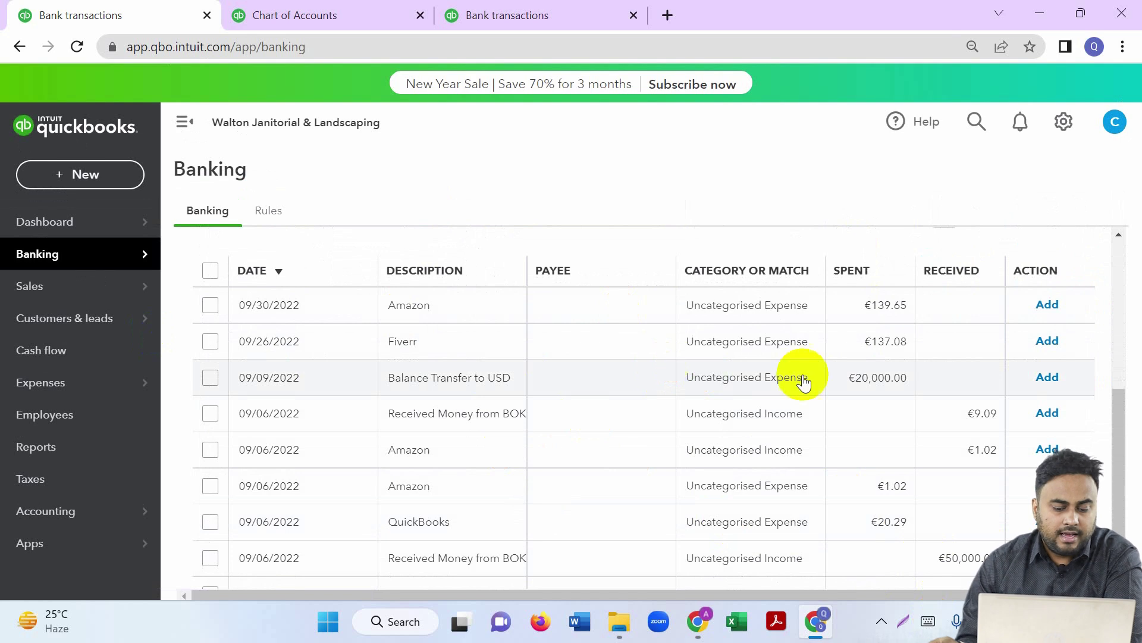
# - Sort the Wise Euro transactions for review by description in ascending order
pyautogui.scroll(7, 815, 390)
pyautogui.click(327, 385)
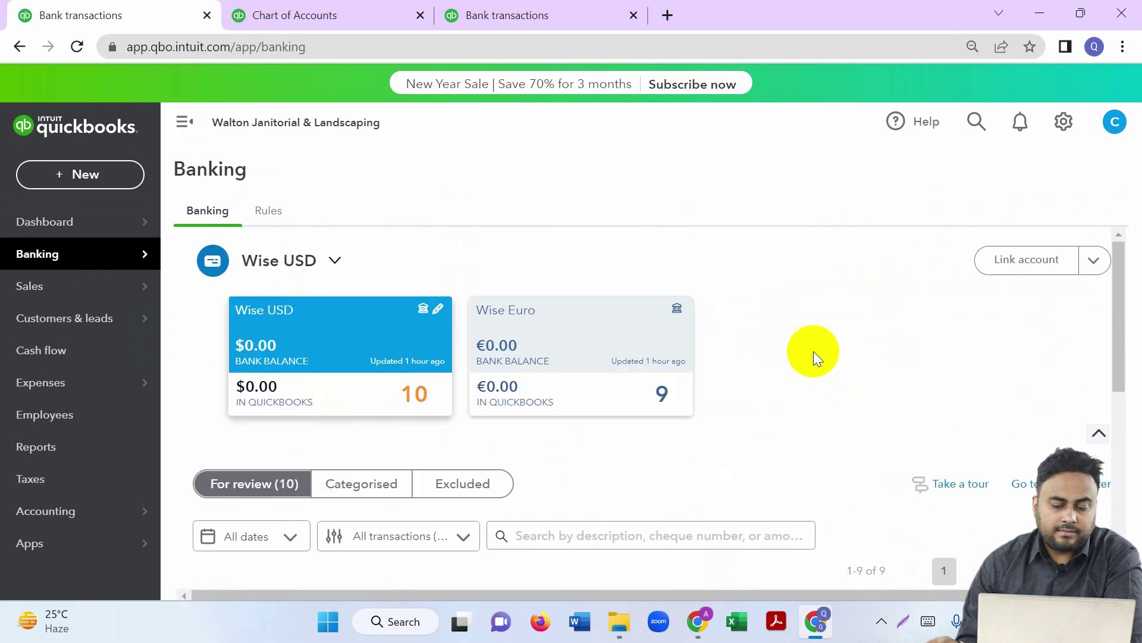
pyautogui.click(588, 343)
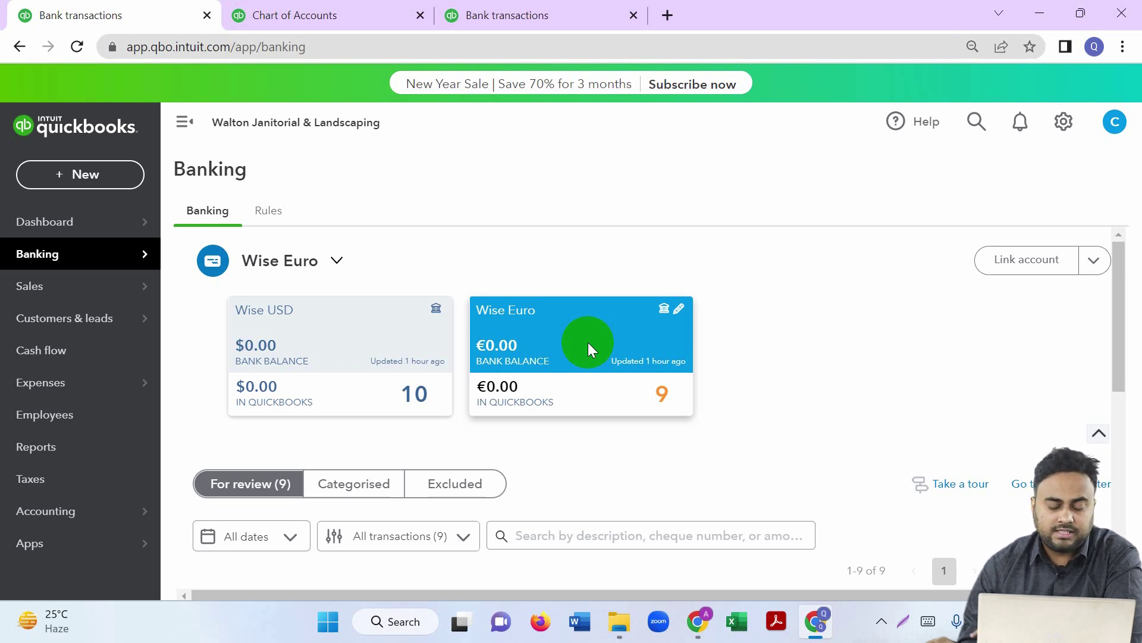
pyautogui.scroll(-5, 588, 341)
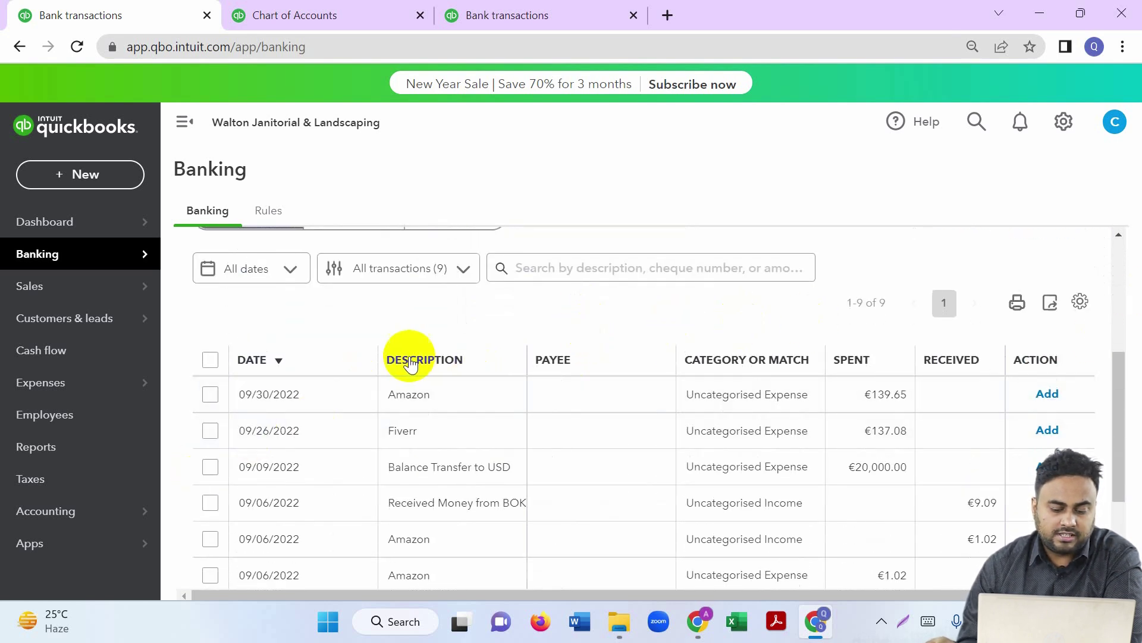
pyautogui.click(410, 360)
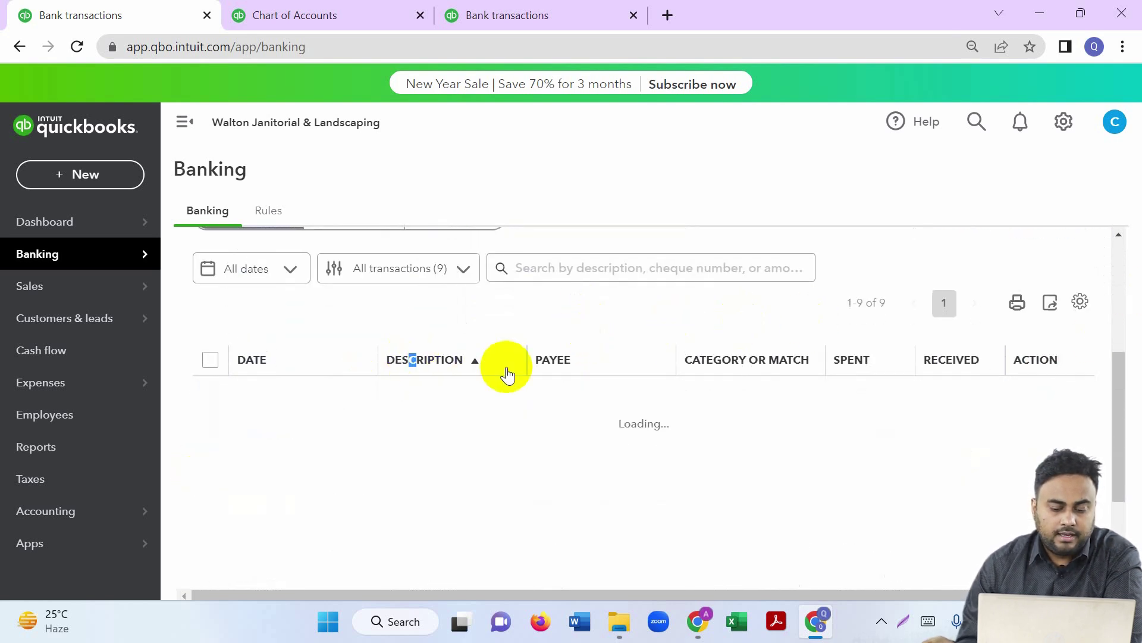
pyautogui.click(546, 301)
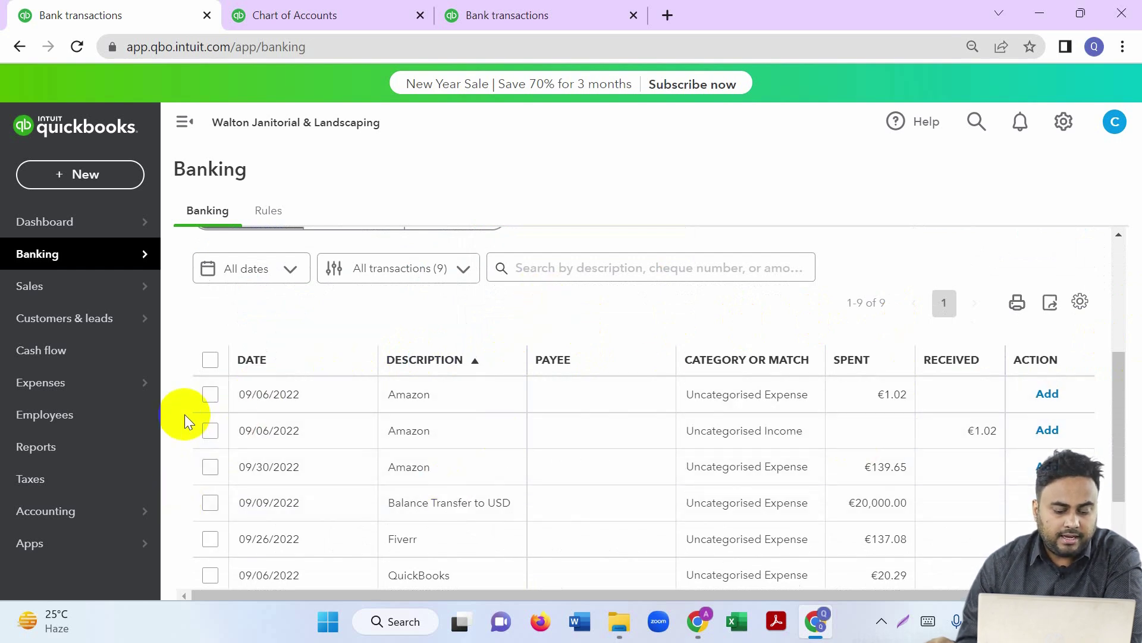
# - Select the three Amazon transactions in the Wise Euro list and start a bulk update of them
pyautogui.click(210, 395)
pyautogui.click(211, 433)
pyautogui.click(209, 394)
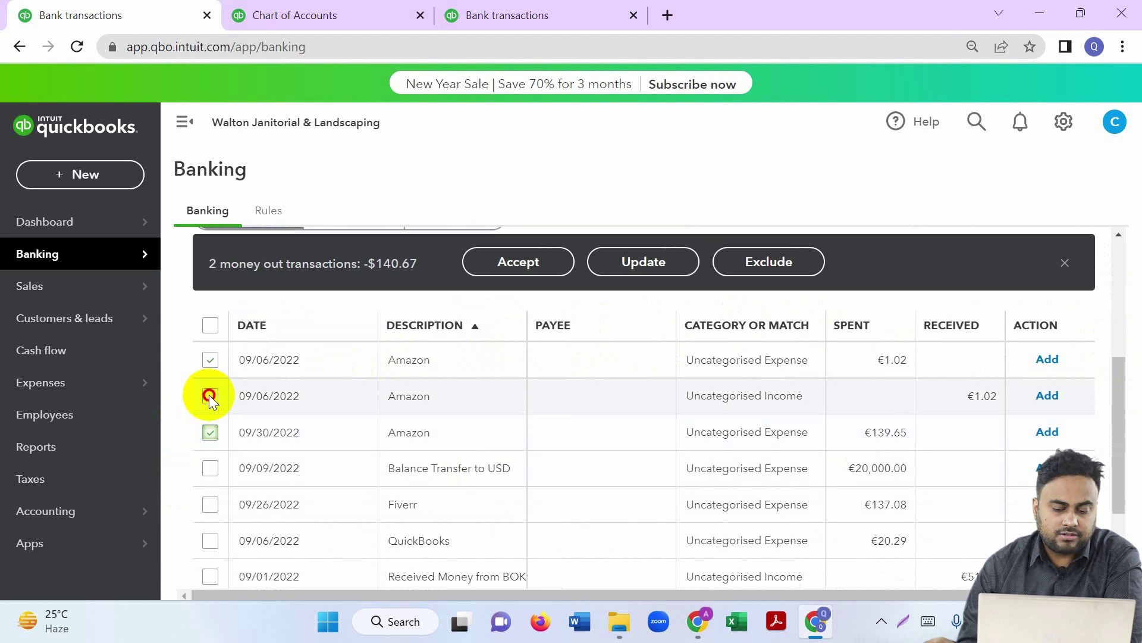
pyautogui.click(625, 263)
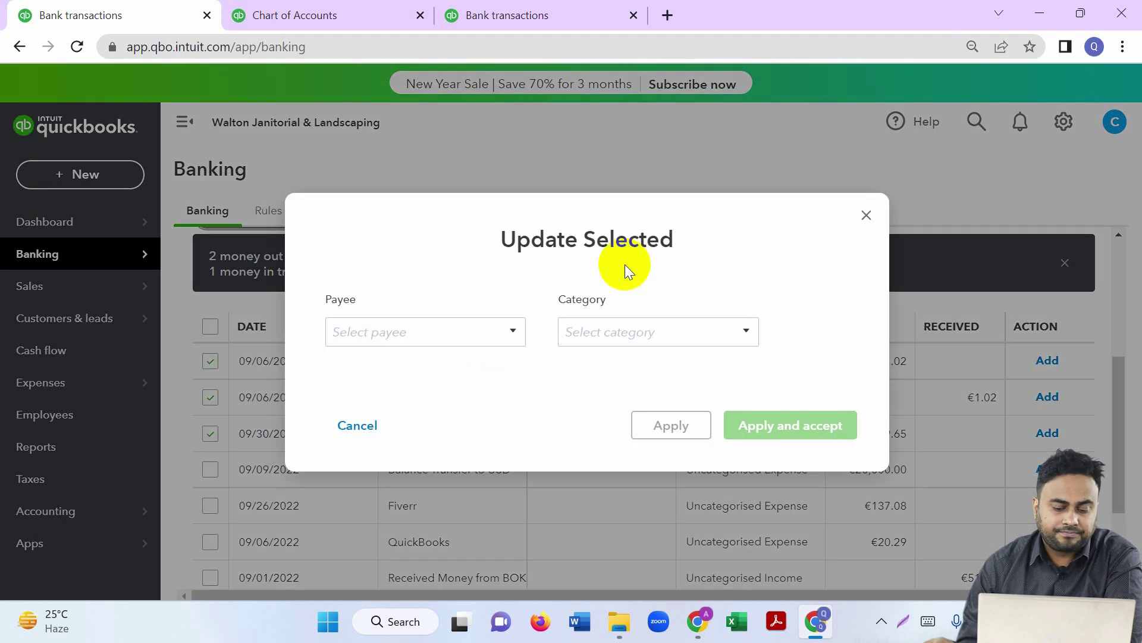
pyautogui.click(441, 330)
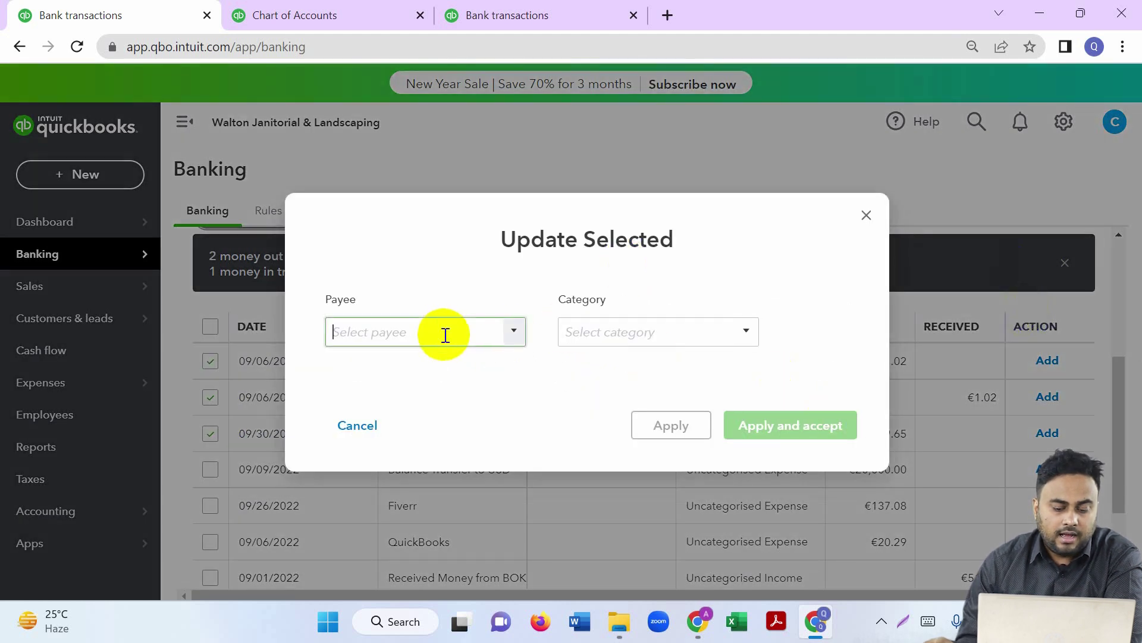
pyautogui.click(511, 336)
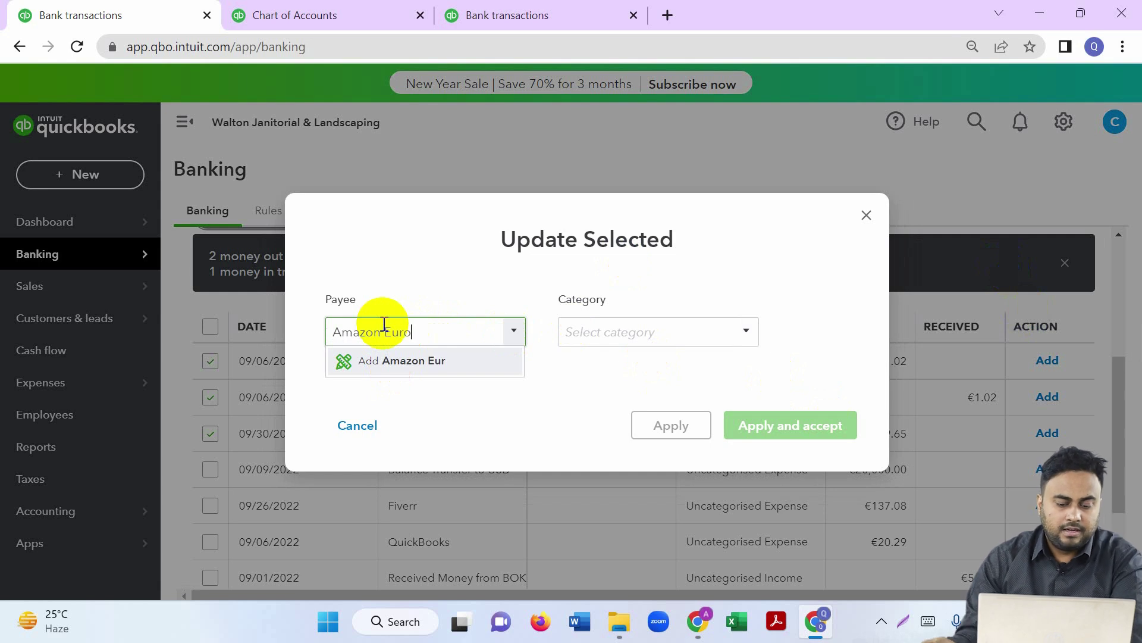
pyautogui.write('Amazon Euro')
pyautogui.click(424, 361)
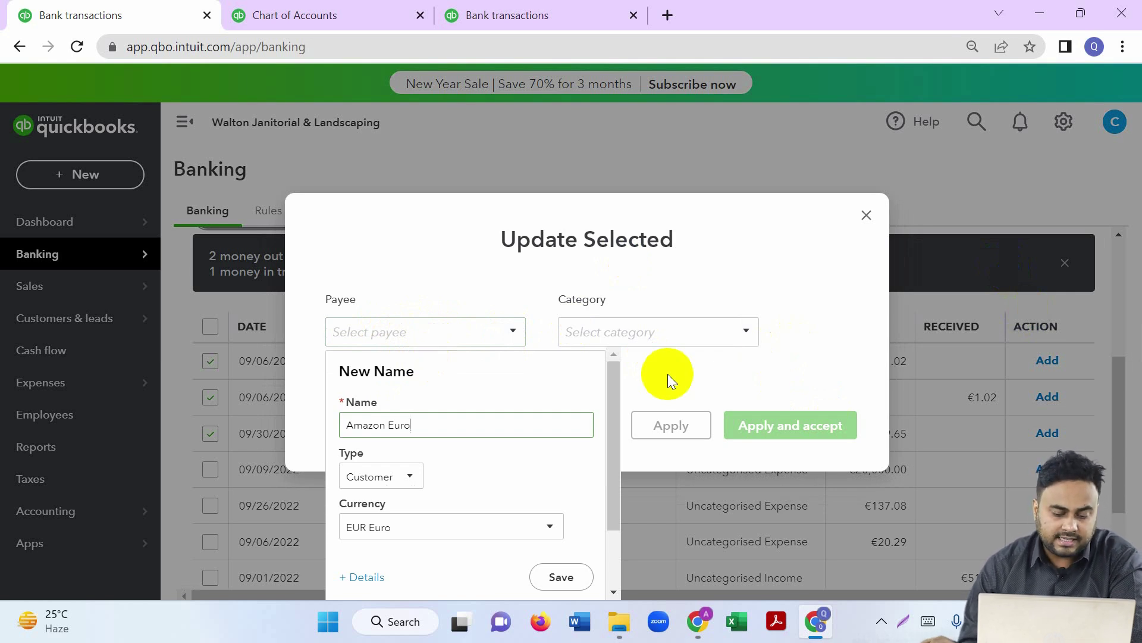
pyautogui.scroll(-2, 448, 459)
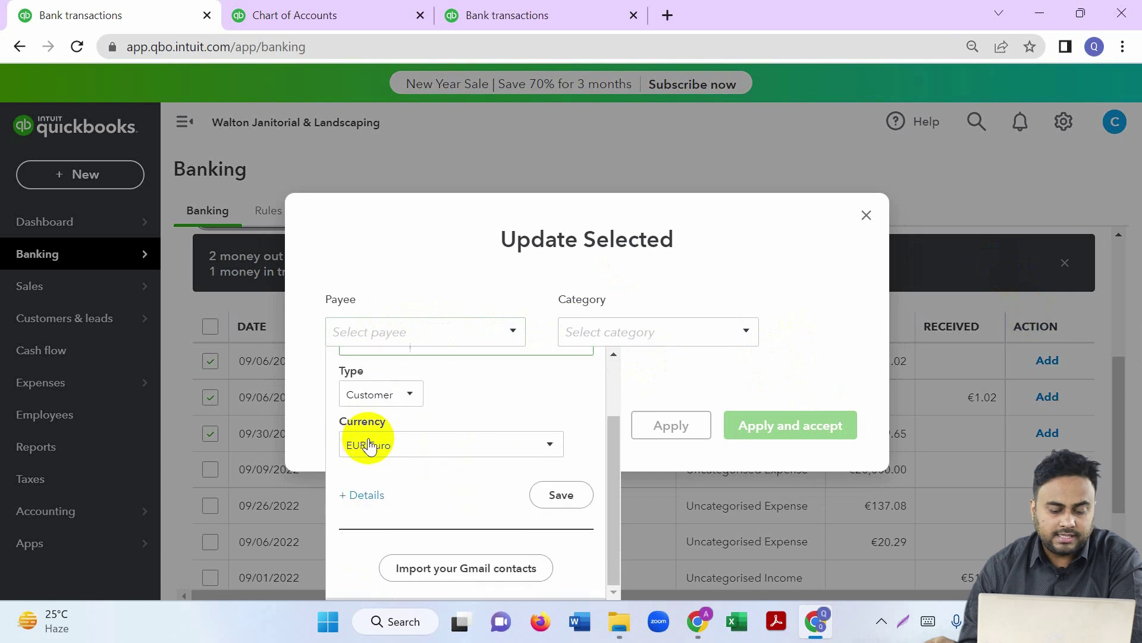
pyautogui.press('super+shift+s')
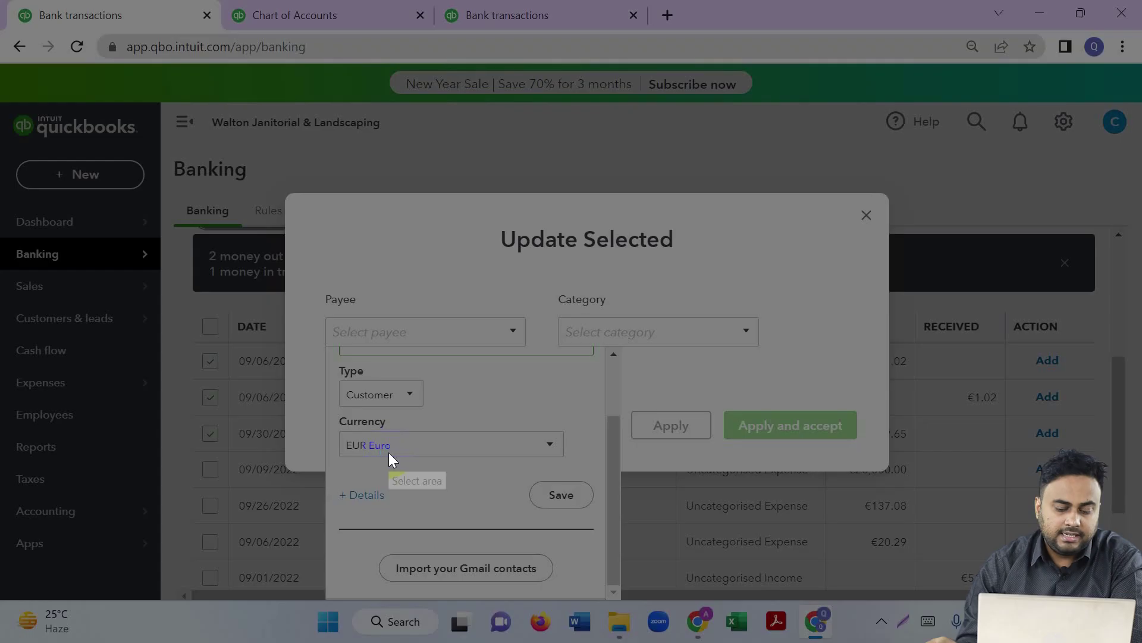
pyautogui.moveTo(346, 425); pyautogui.dragTo(563, 470)
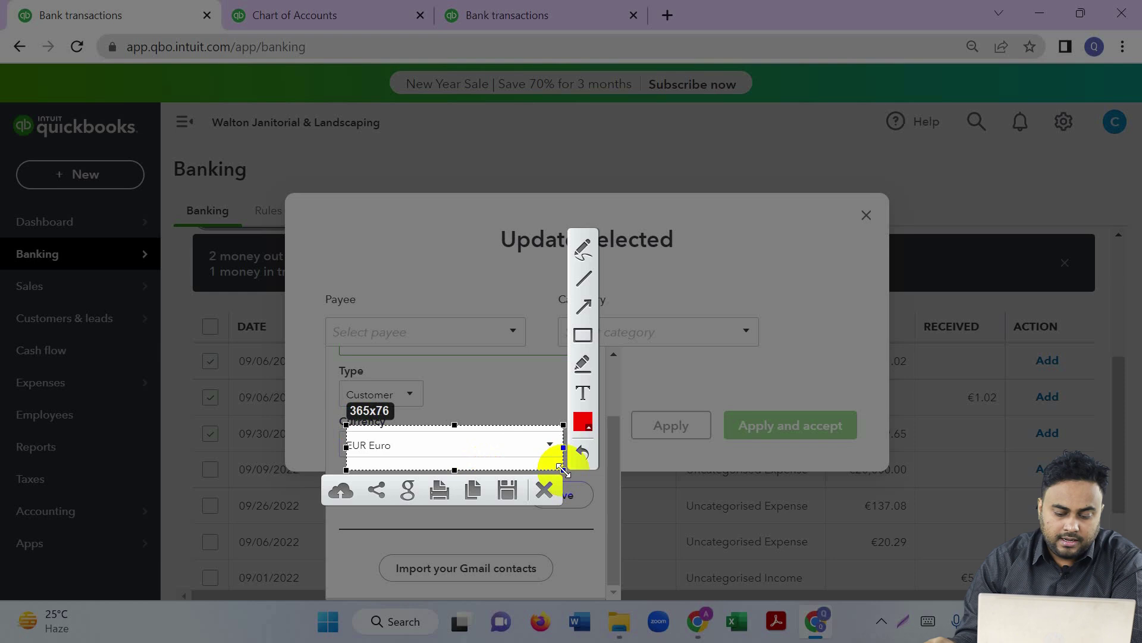
pyautogui.click(544, 489)
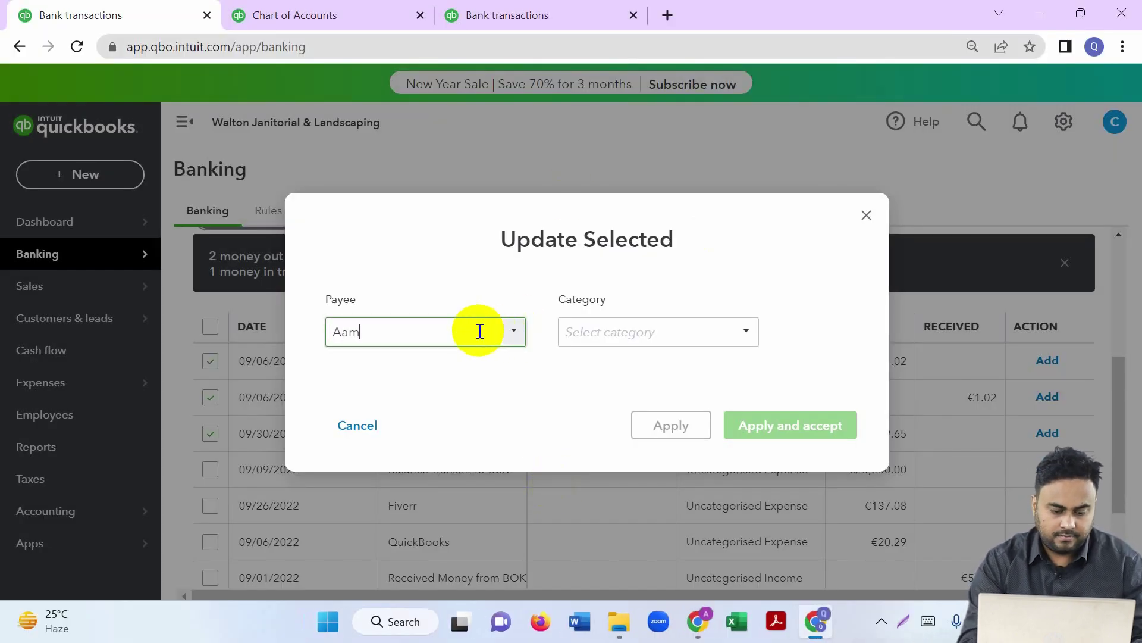
# - Add "Aamzon Euro" as a new customer with EUR Euro currency and use it as payee for the selected transactions
pyautogui.write('zon Euro')
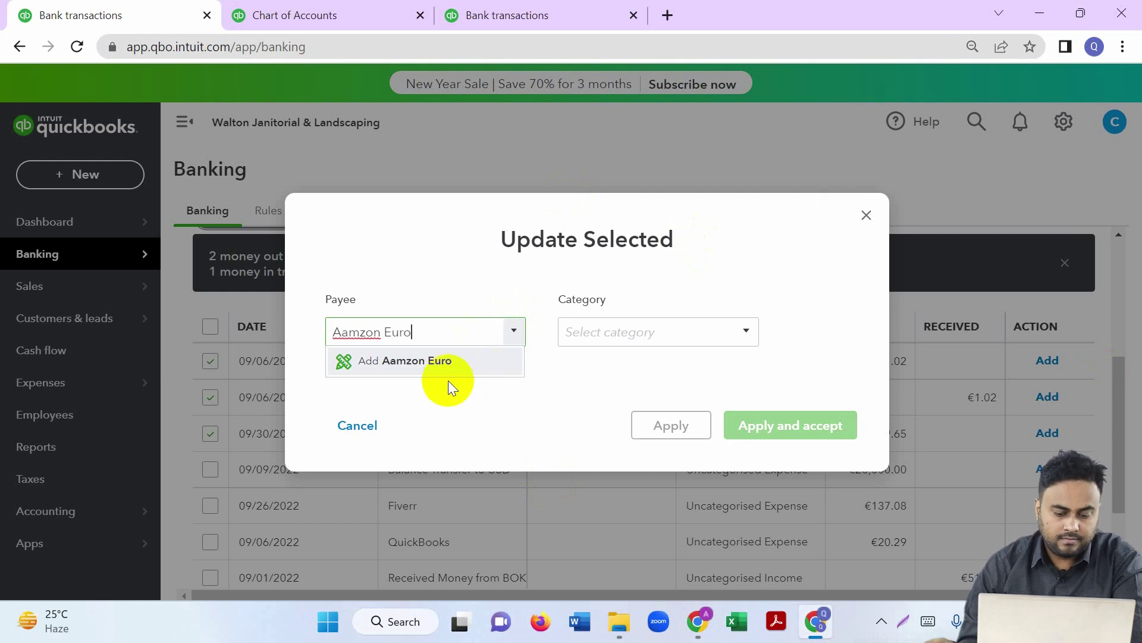
pyautogui.click(443, 362)
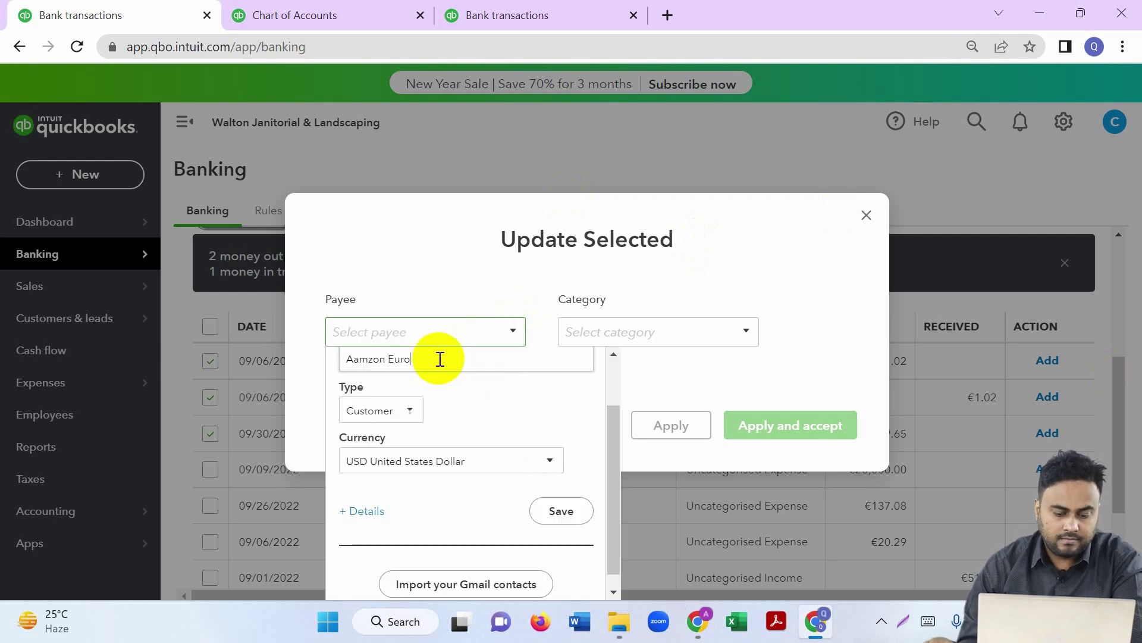
pyautogui.click(506, 476)
pyautogui.press('Down')
pyautogui.press('Return')
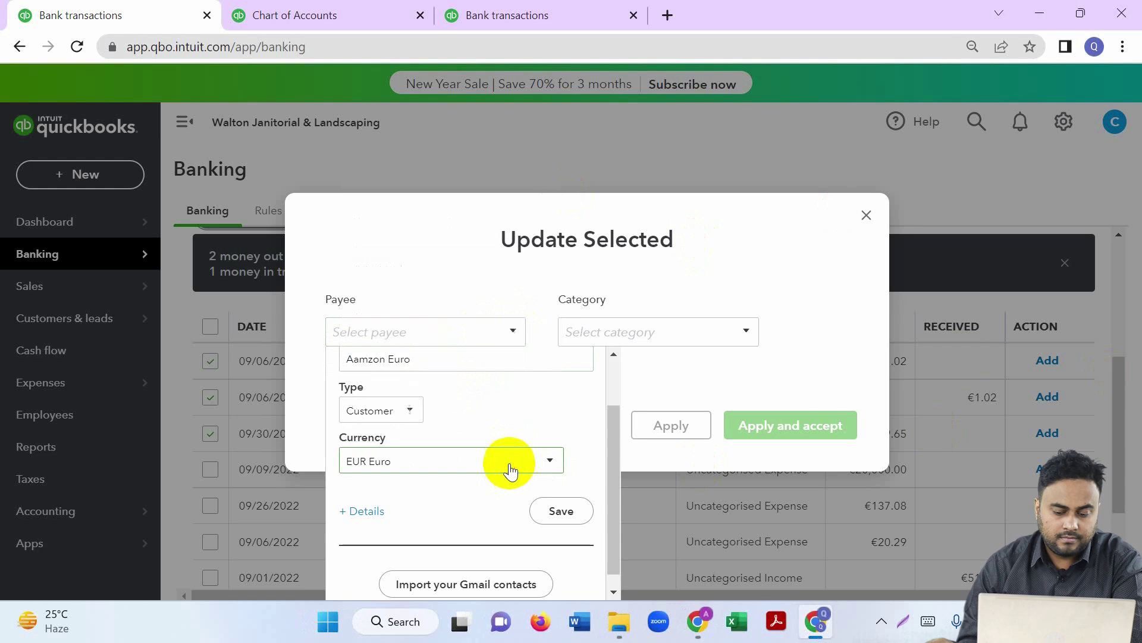
pyautogui.scroll(1, 515, 425)
pyautogui.click(571, 496)
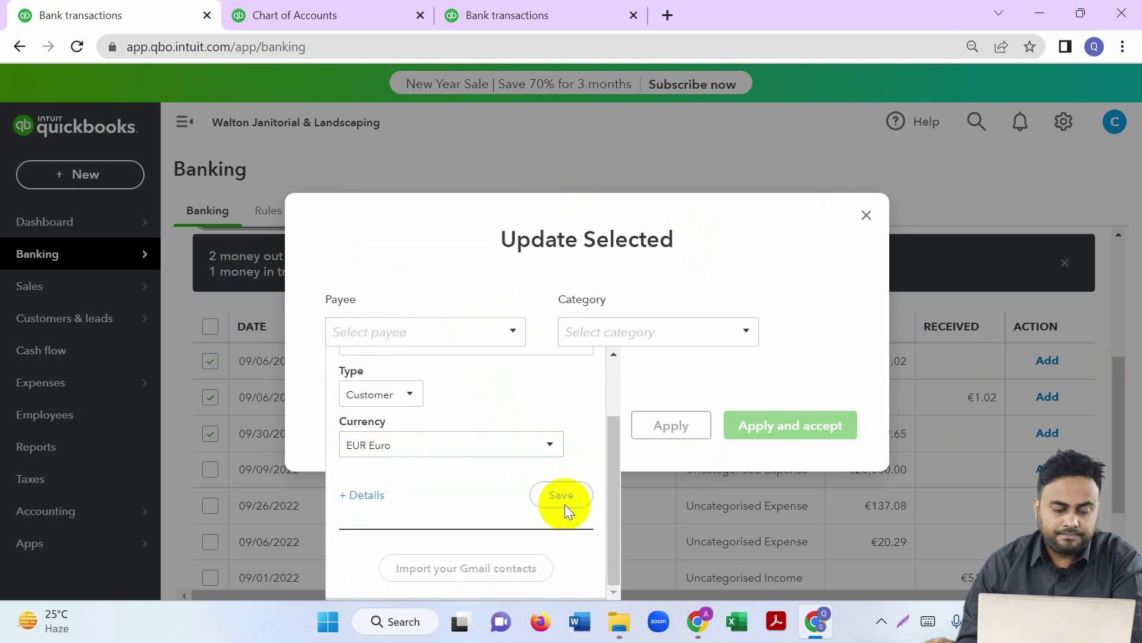
# - Categorise the selected Amazon transactions as Office expenses, apply and accept the update, and dismiss the rule suggestion
pyautogui.click(619, 338)
pyautogui.write('office')
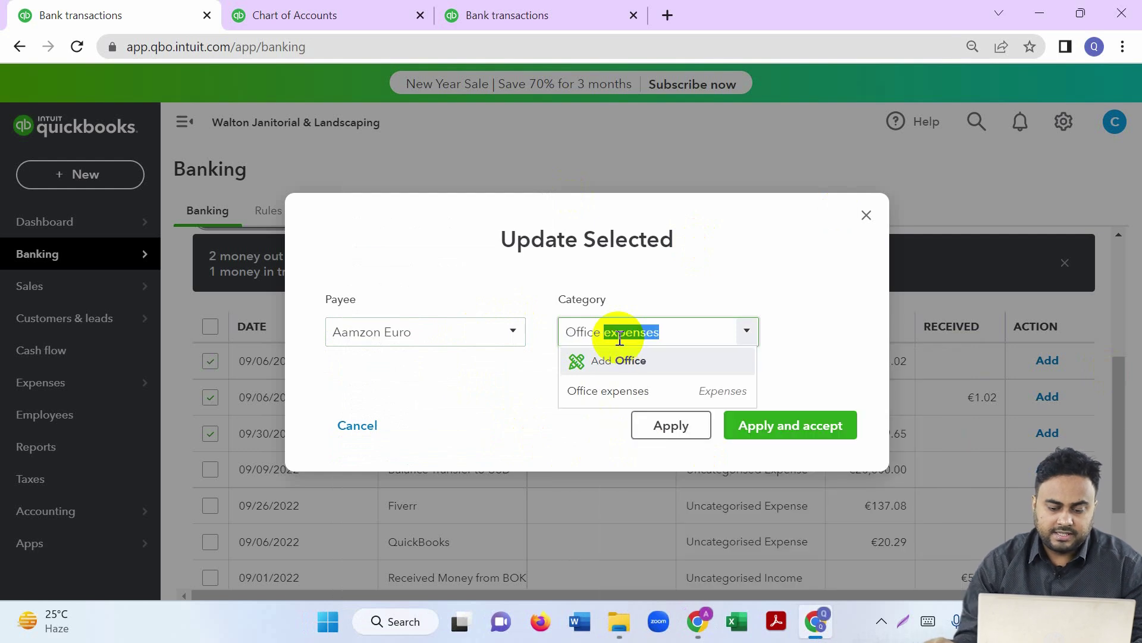
pyautogui.click(661, 386)
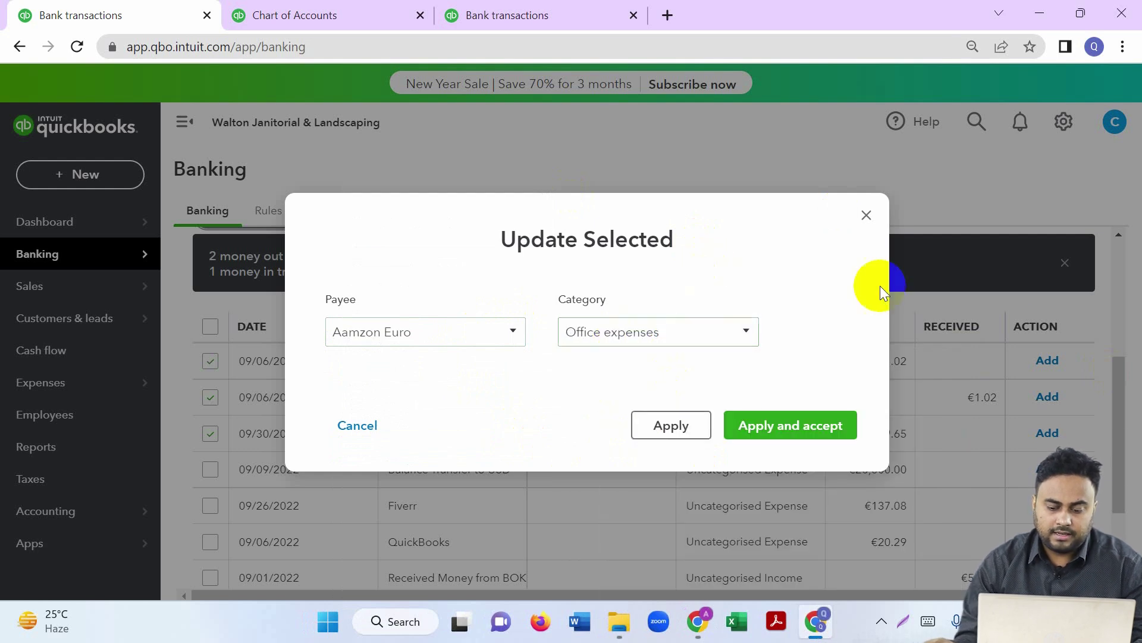
pyautogui.click(748, 425)
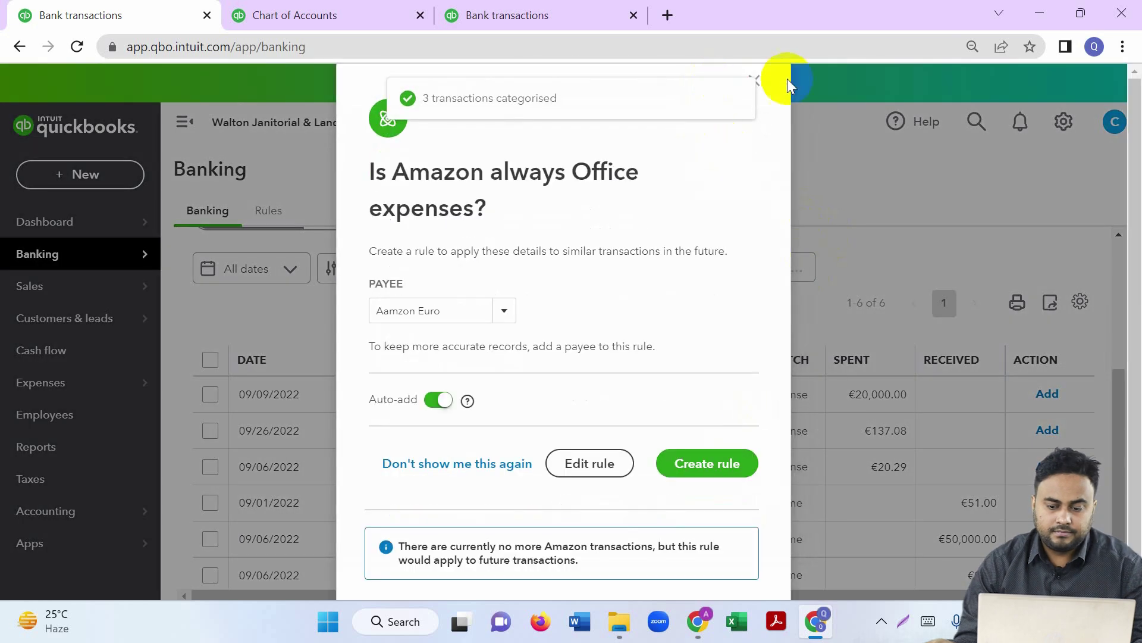
pyautogui.click(755, 80)
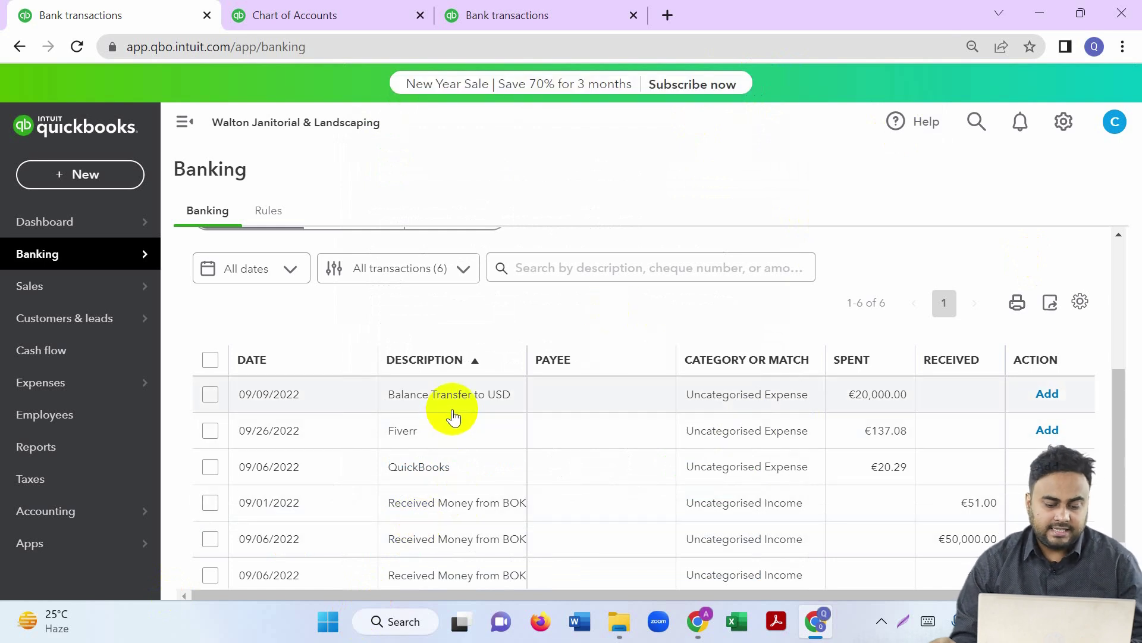
# - Expand the Fiverr transaction and save "Fiverr Euro" as a new supplier with EUR Euro currency for it
pyautogui.scroll(-1, 455, 411)
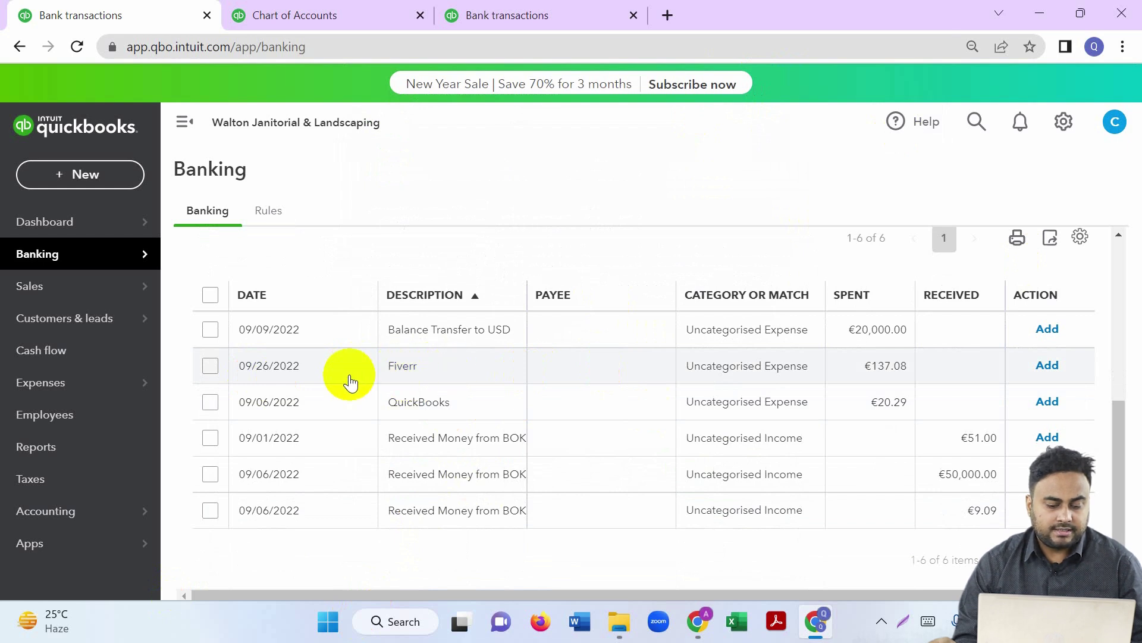
pyautogui.click(443, 369)
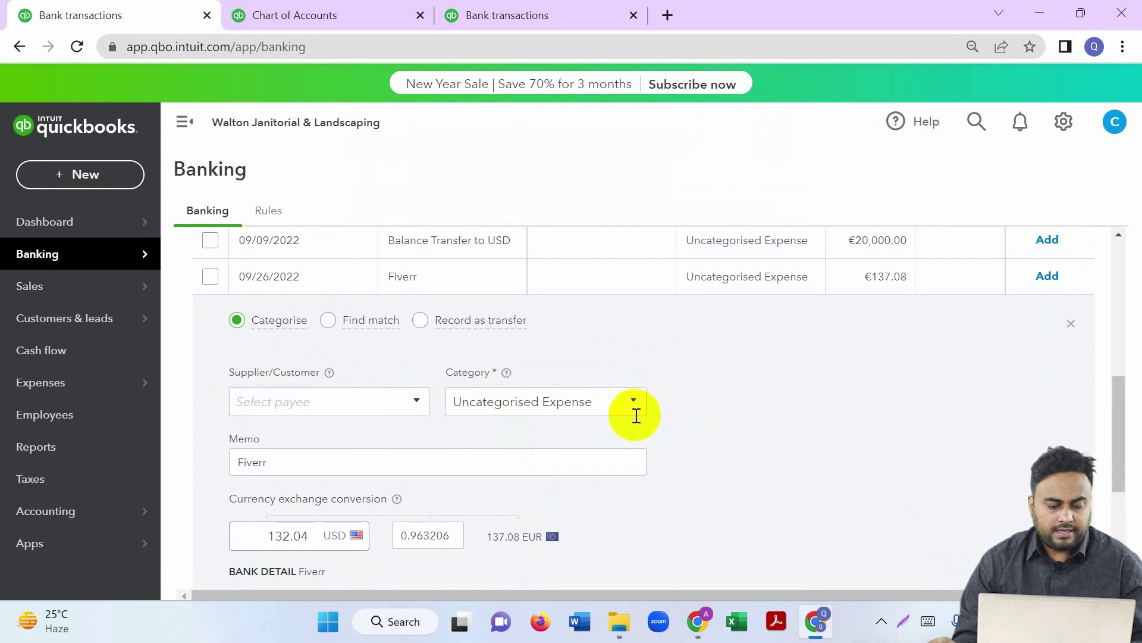
pyautogui.click(260, 398)
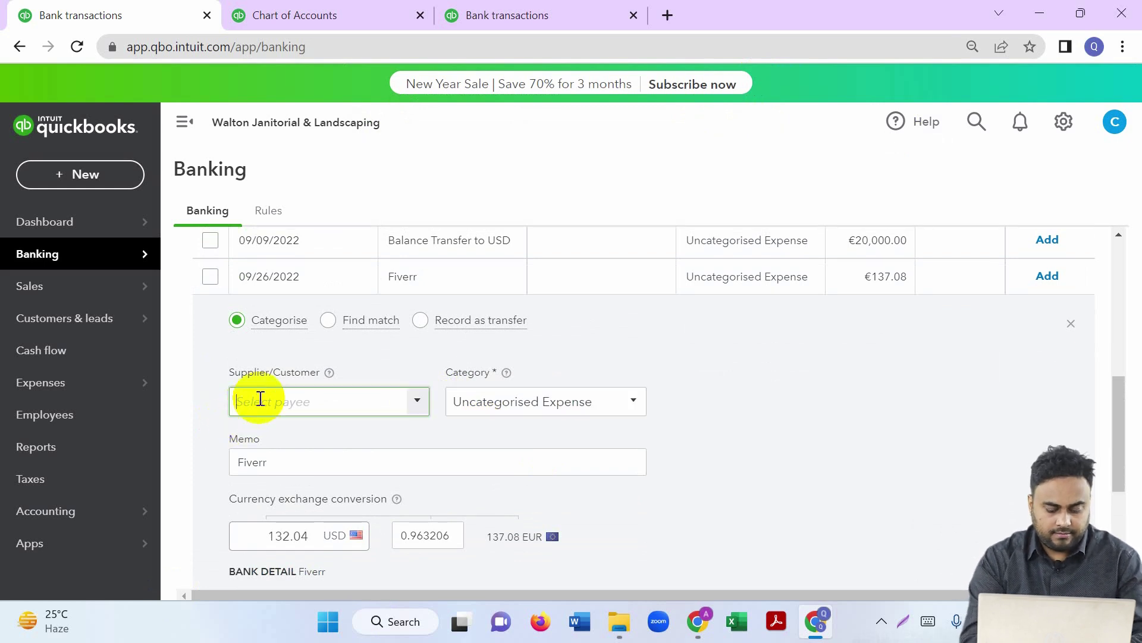
pyautogui.write('Fiverr')
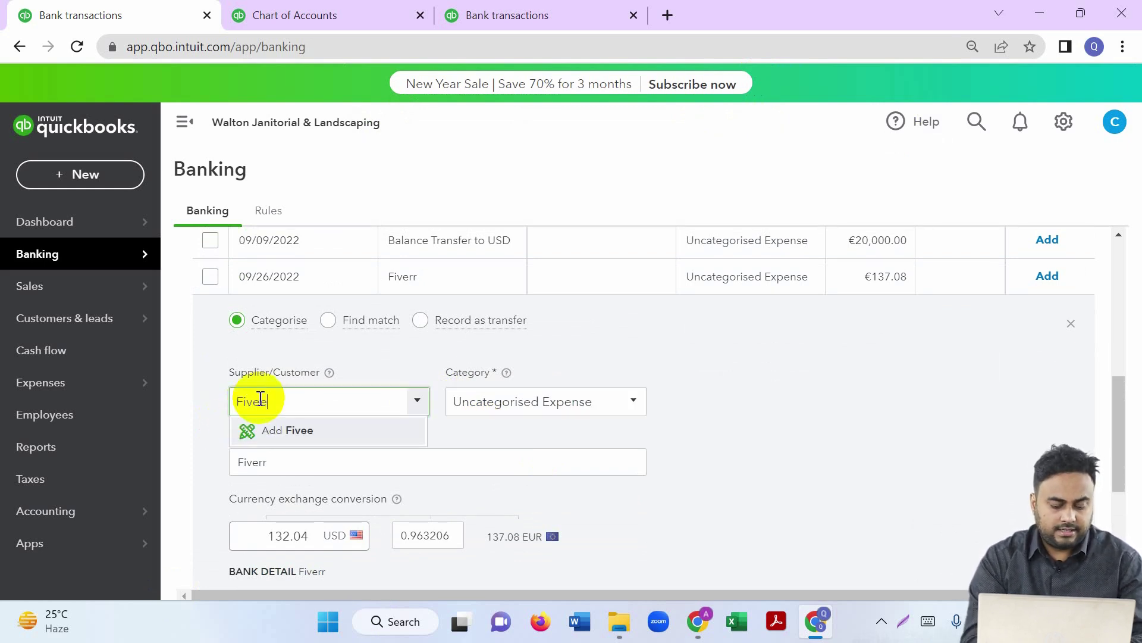
pyautogui.write(' Euro')
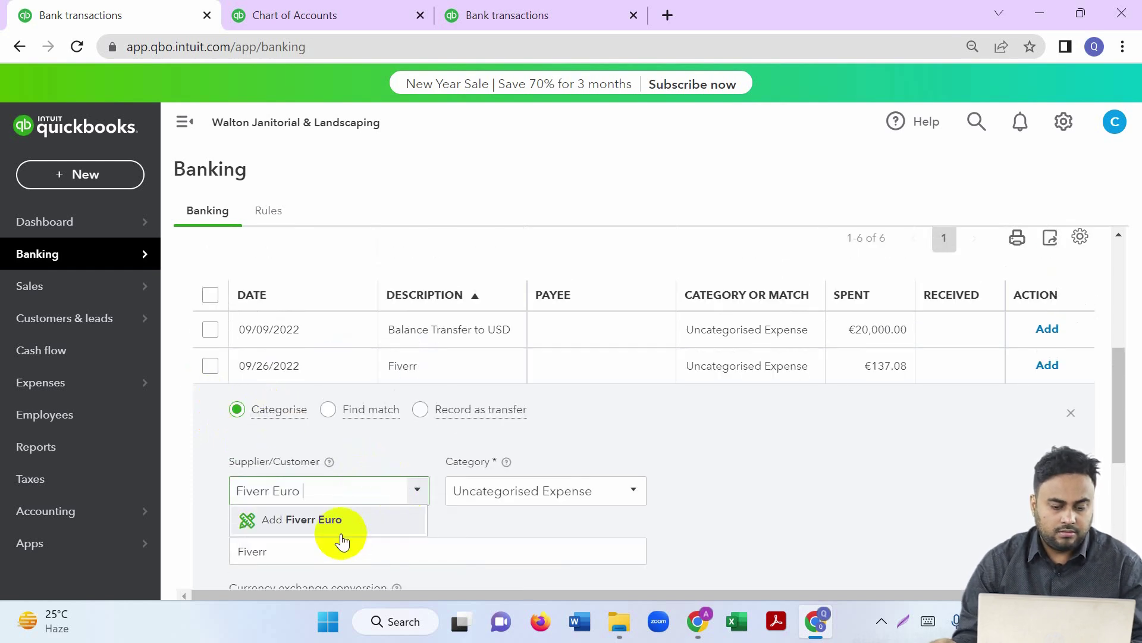
pyautogui.click(332, 520)
pyautogui.click(325, 272)
pyautogui.click(464, 327)
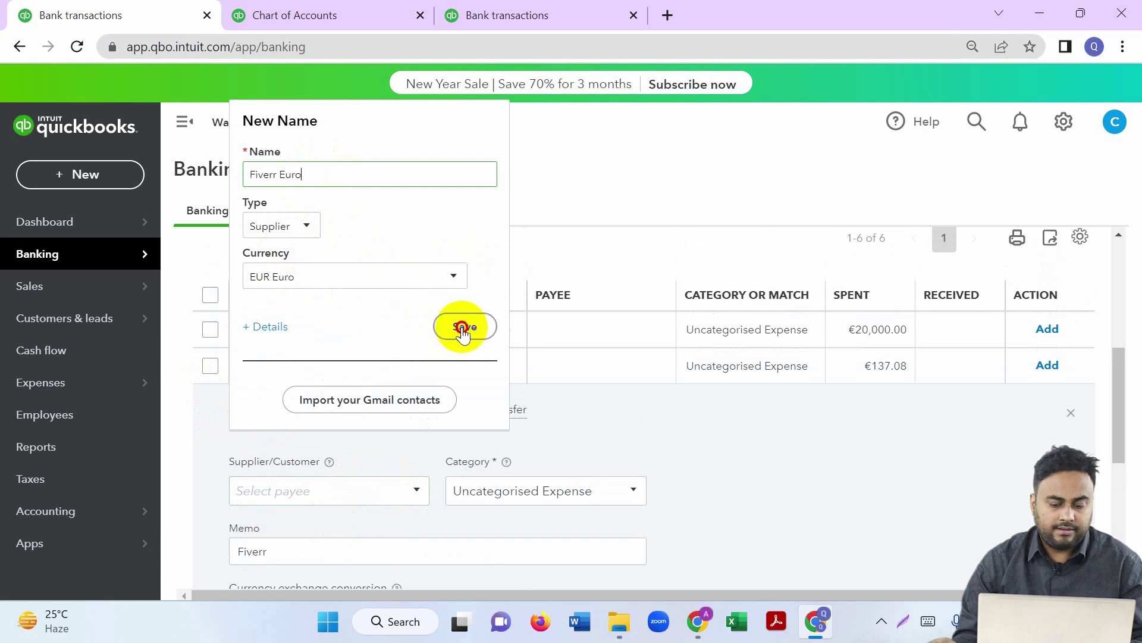
# - Categorise the Fiverr transaction as Legal and professional fees and add it to the books
pyautogui.click(595, 500)
pyautogui.write('Lega')
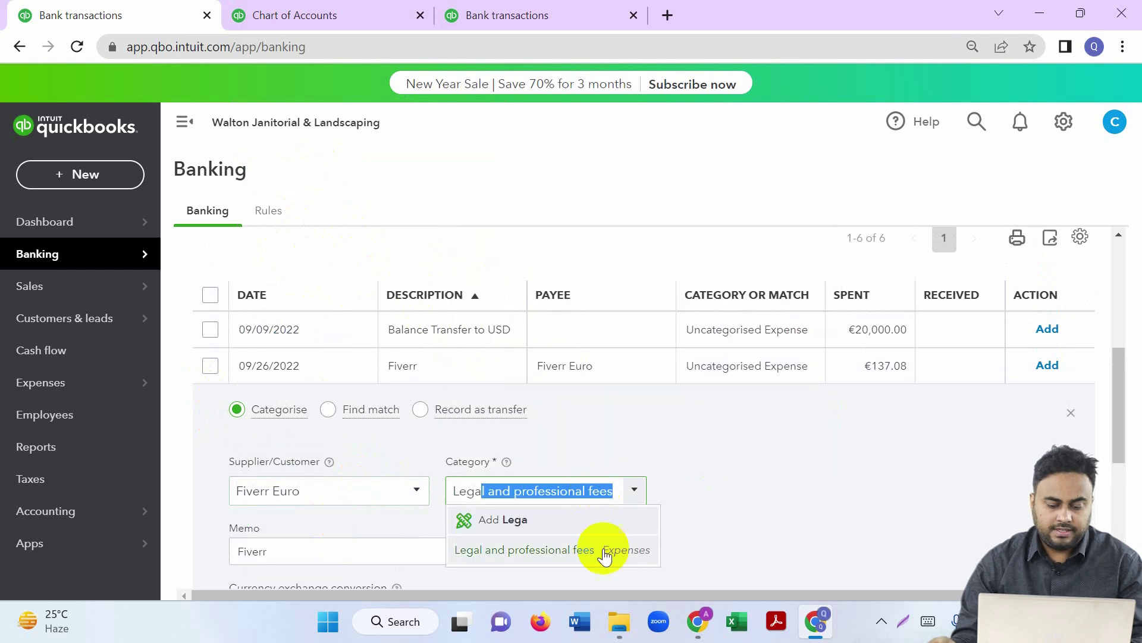
pyautogui.click(622, 560)
pyautogui.scroll(-3, 807, 464)
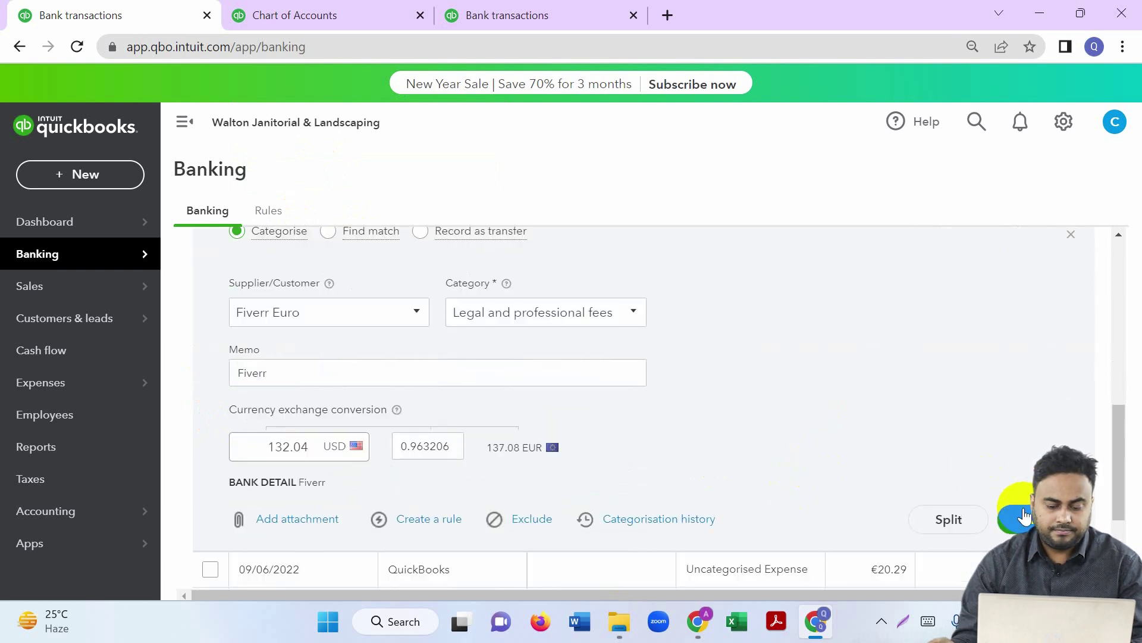
pyautogui.click(1014, 518)
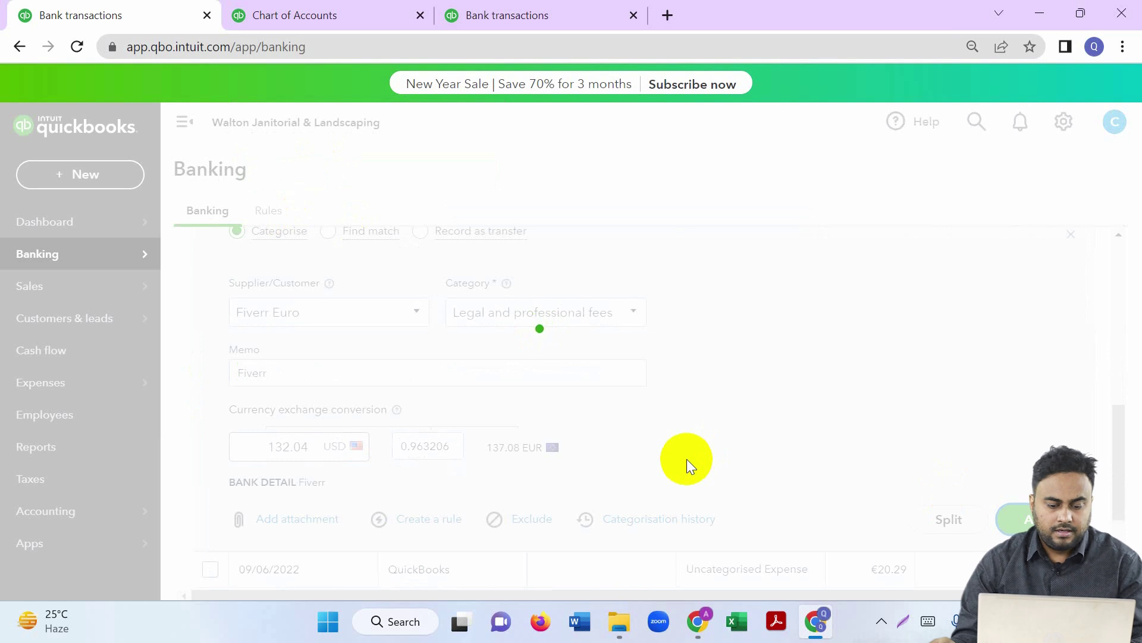
# - Expand the QuickBooks transaction and save "QuickBooks Euro" as a new supplier with EUR Euro currency for it
pyautogui.click(373, 417)
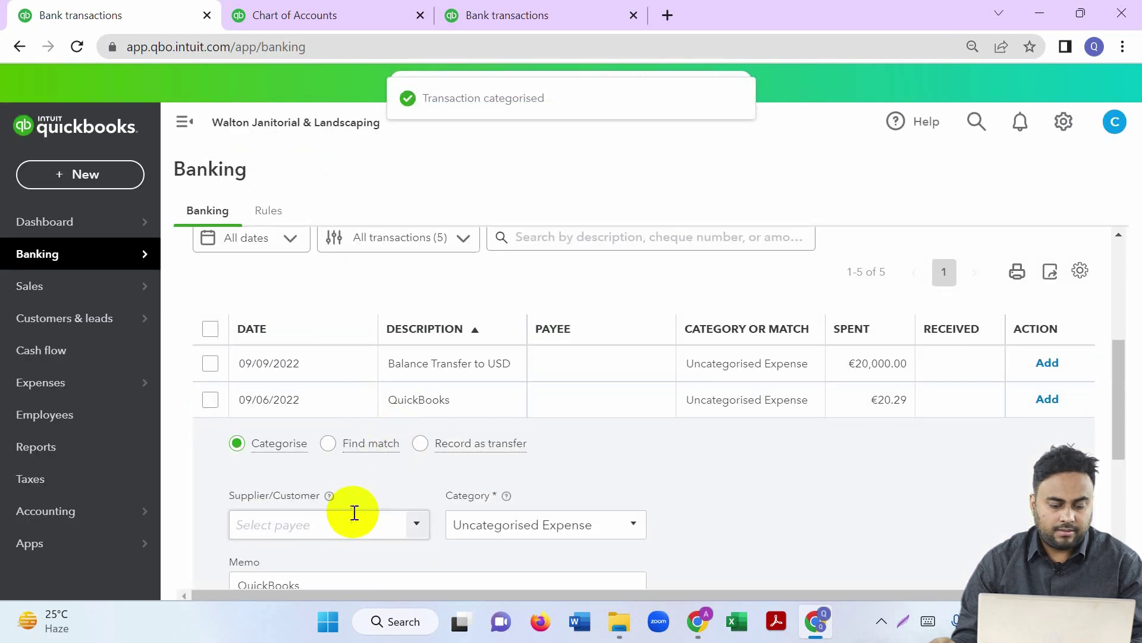
pyautogui.click(307, 443)
pyautogui.write('QuickBoo')
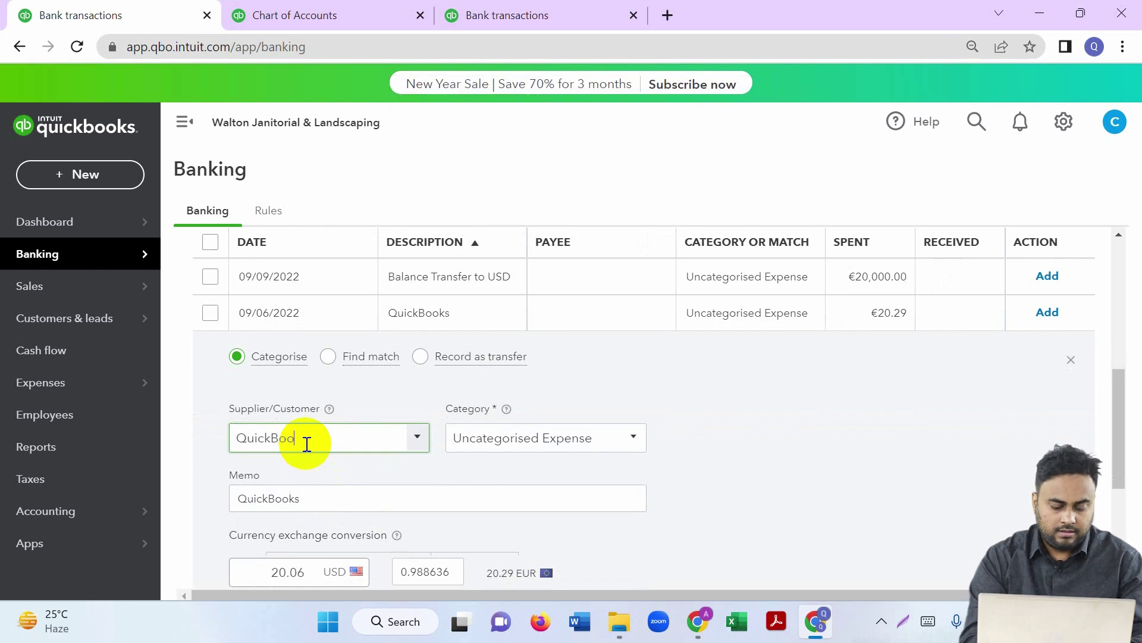
pyautogui.write('ks Euro')
pyautogui.click(328, 466)
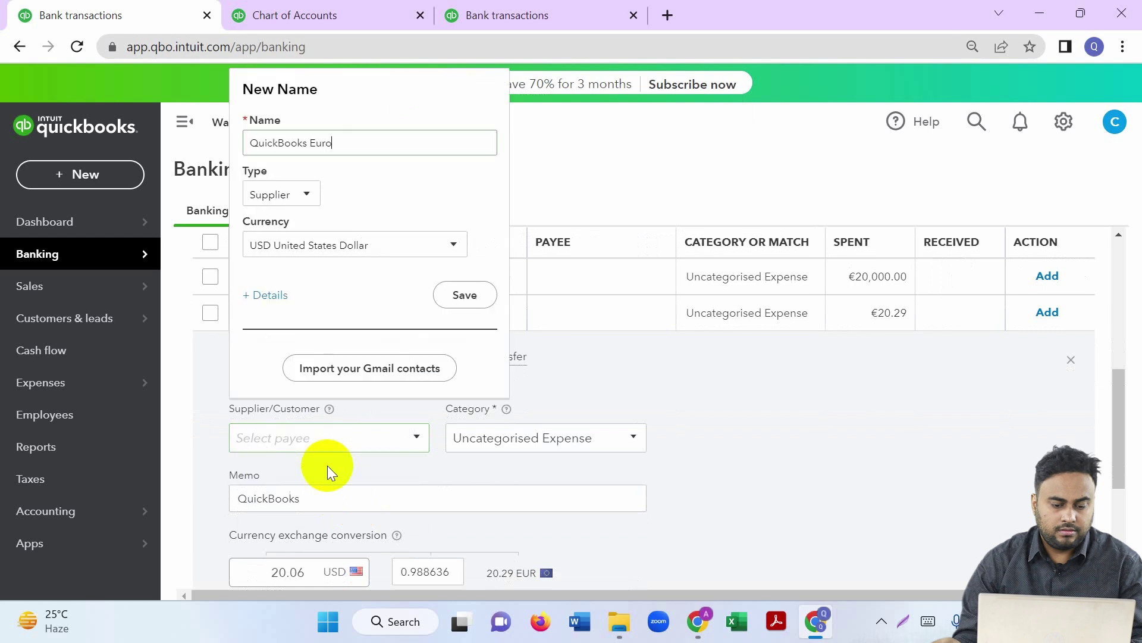
pyautogui.click(448, 247)
pyautogui.click(339, 263)
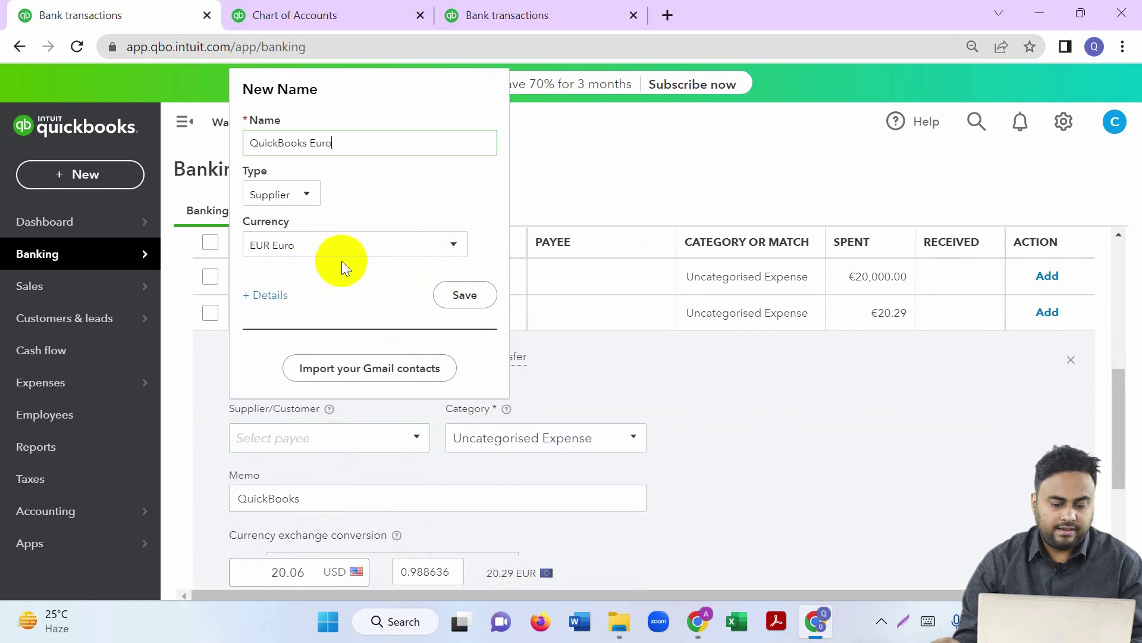
pyautogui.click(480, 294)
# - Set the QuickBooks transaction's category to Office expenses
pyautogui.click(570, 438)
pyautogui.write('O')
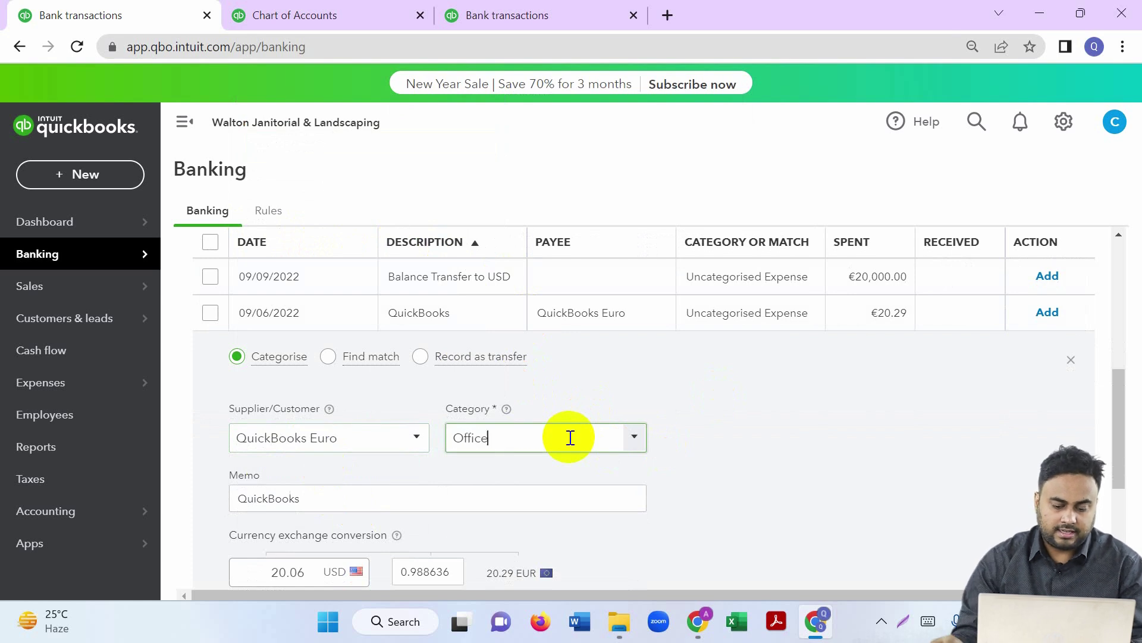
pyautogui.write('ffice')
pyautogui.click(459, 500)
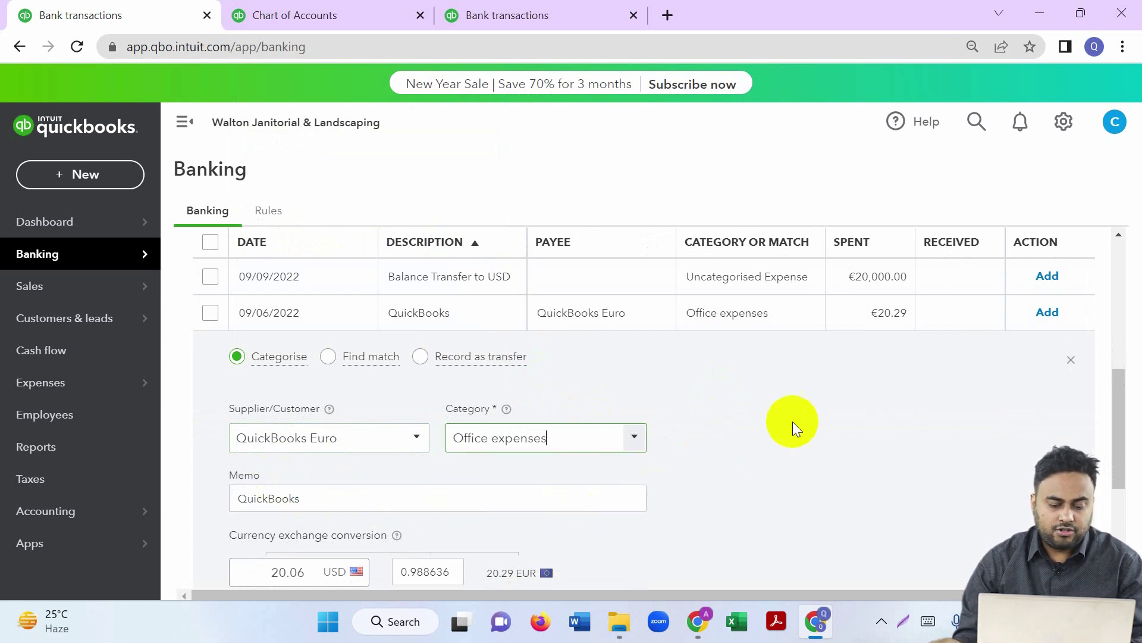
# - Examine the QuickBooks transaction's currency exchange conversion, framing it with a screen capture selection and discarding the capture
pyautogui.scroll(-2, 802, 399)
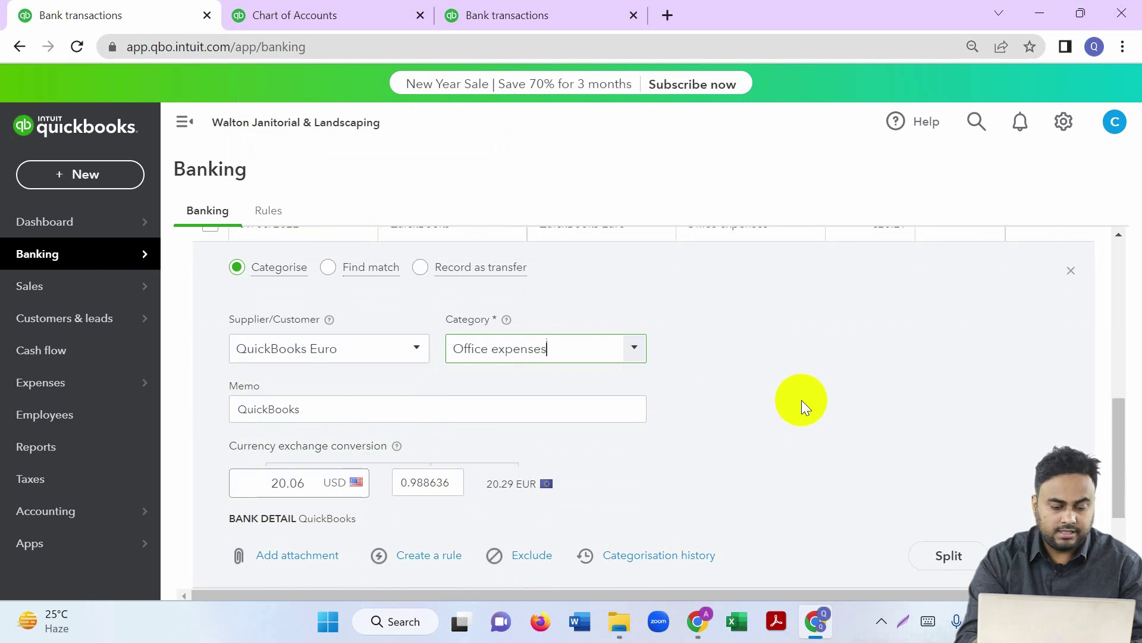
pyautogui.press('Print')
pyautogui.moveTo(196, 418)
pyautogui.mouseDown()
pyautogui.moveTo(544, 540)
pyautogui.moveTo(781, 515)
pyautogui.mouseUp()
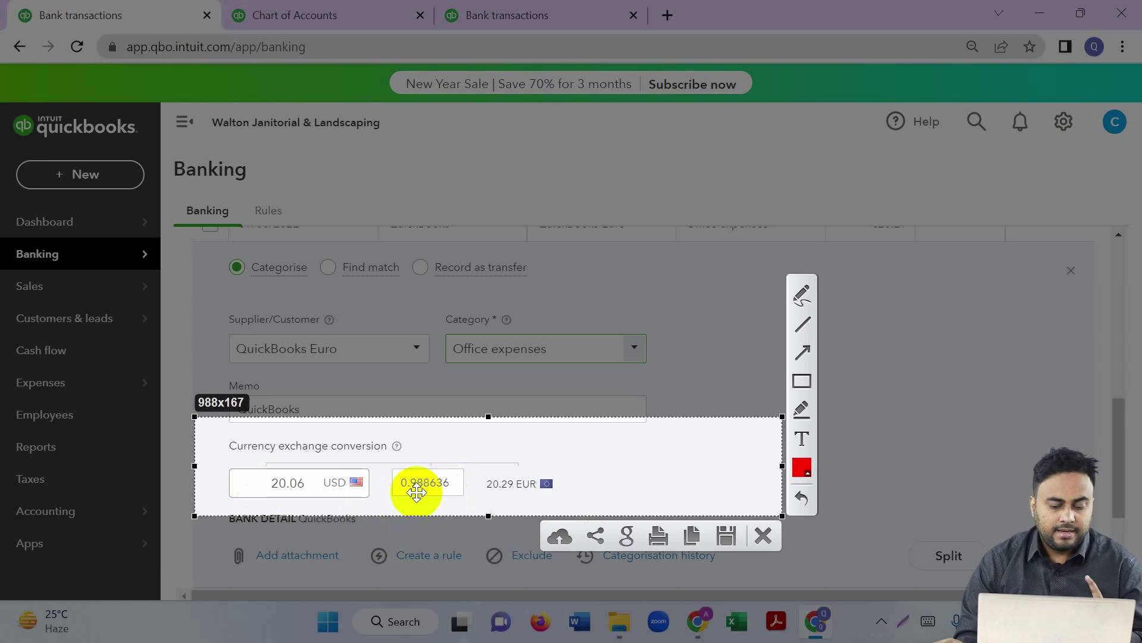
pyautogui.click(763, 536)
pyautogui.scroll(2, 576, 402)
pyautogui.scroll(-3, 587, 406)
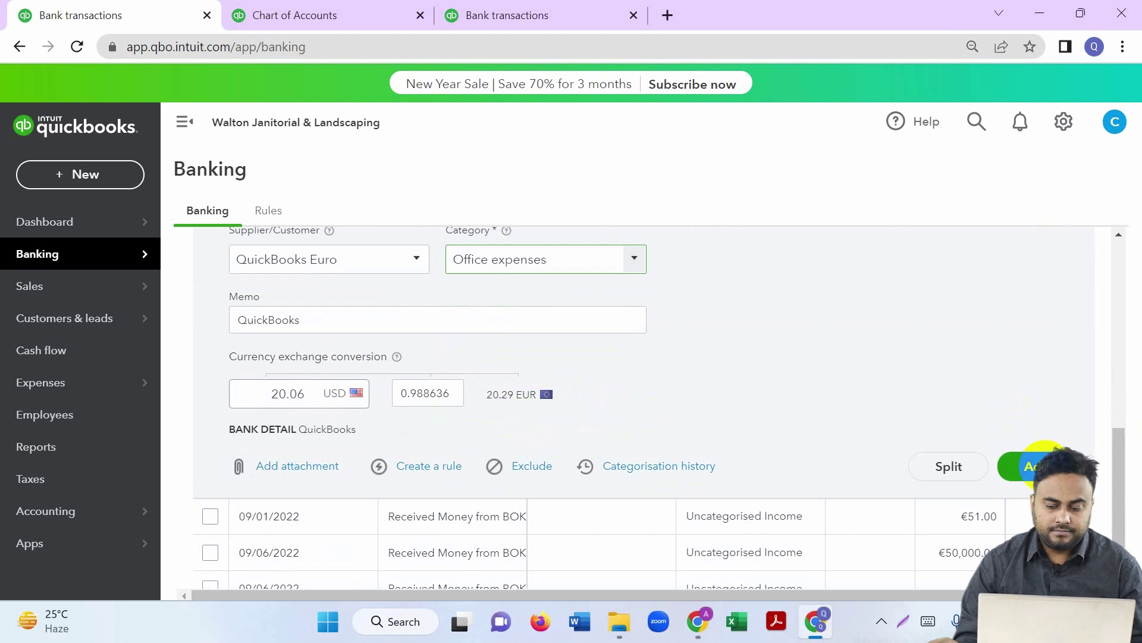
# - Add the QuickBooks transaction to the books and start a bulk update of the three Received Money from BOK transactions
pyautogui.click(1021, 466)
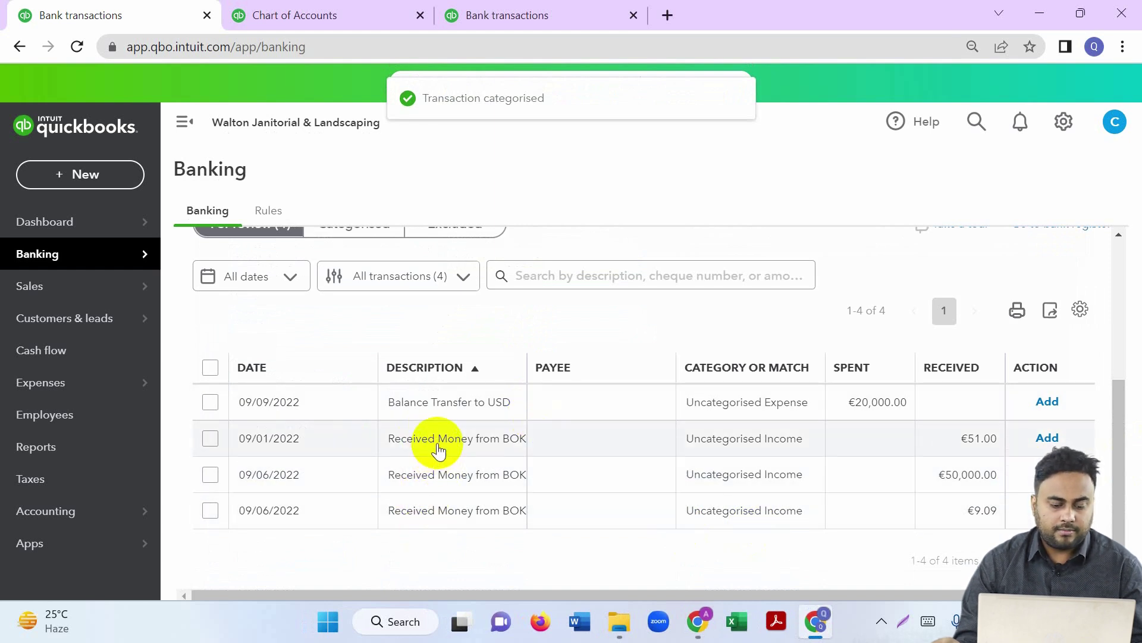
pyautogui.click(211, 441)
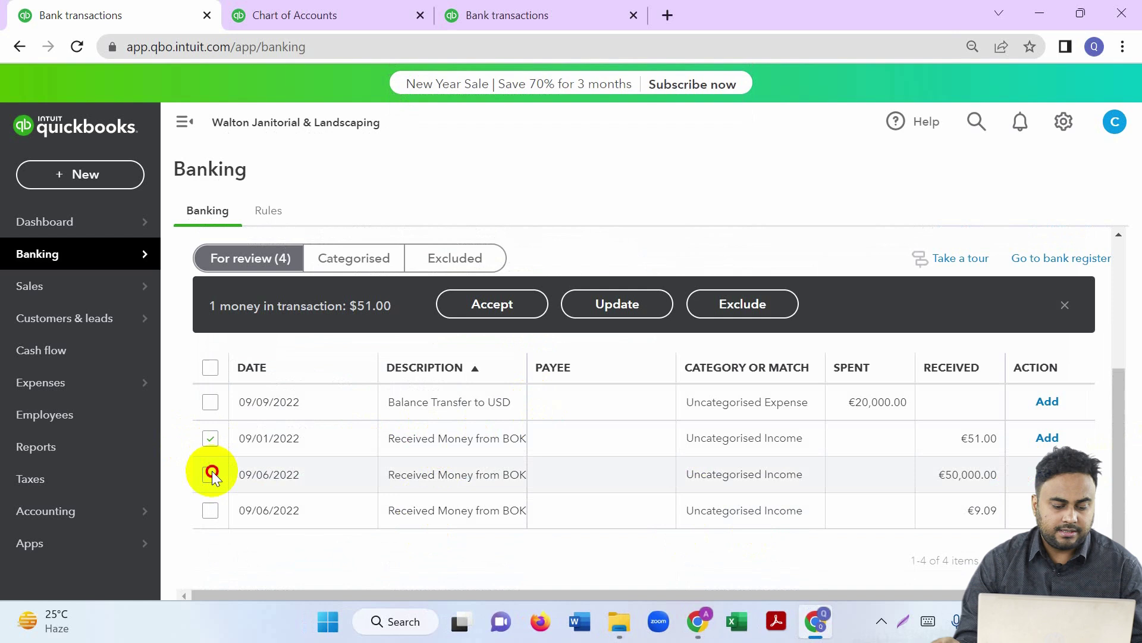
pyautogui.click(210, 474)
pyautogui.click(210, 510)
pyautogui.click(673, 305)
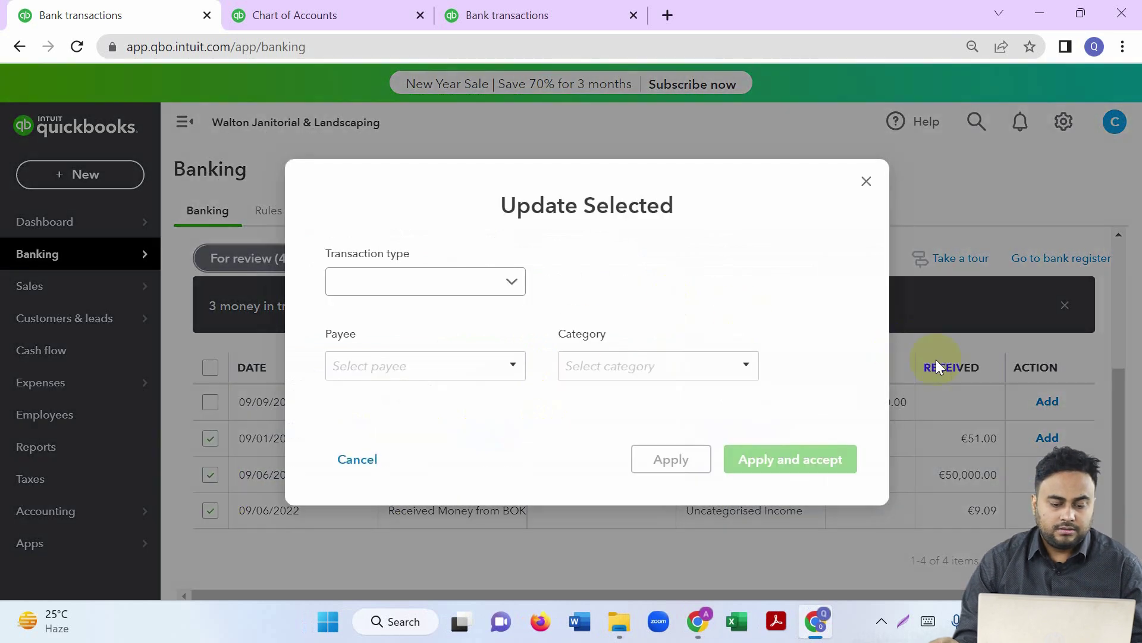
# - Bulk-categorise the selected received-money transactions as Deposit under Sales - wholesale, accept them, and dismiss the rule suggestion
pyautogui.click(511, 282)
pyautogui.click(404, 333)
pyautogui.click(630, 367)
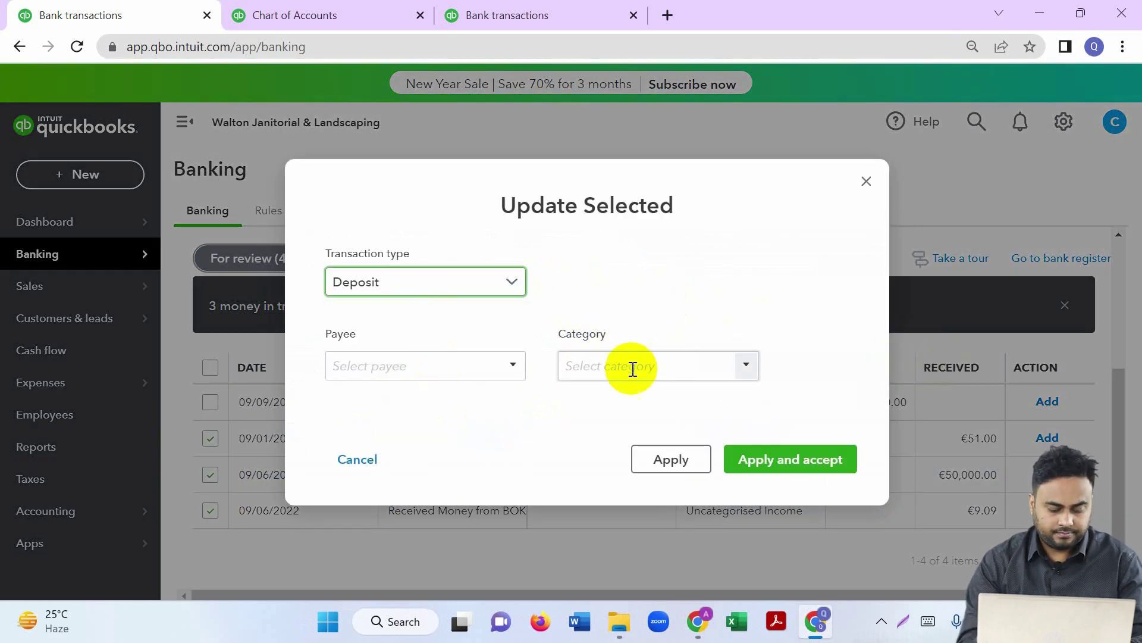
pyautogui.write('Sales')
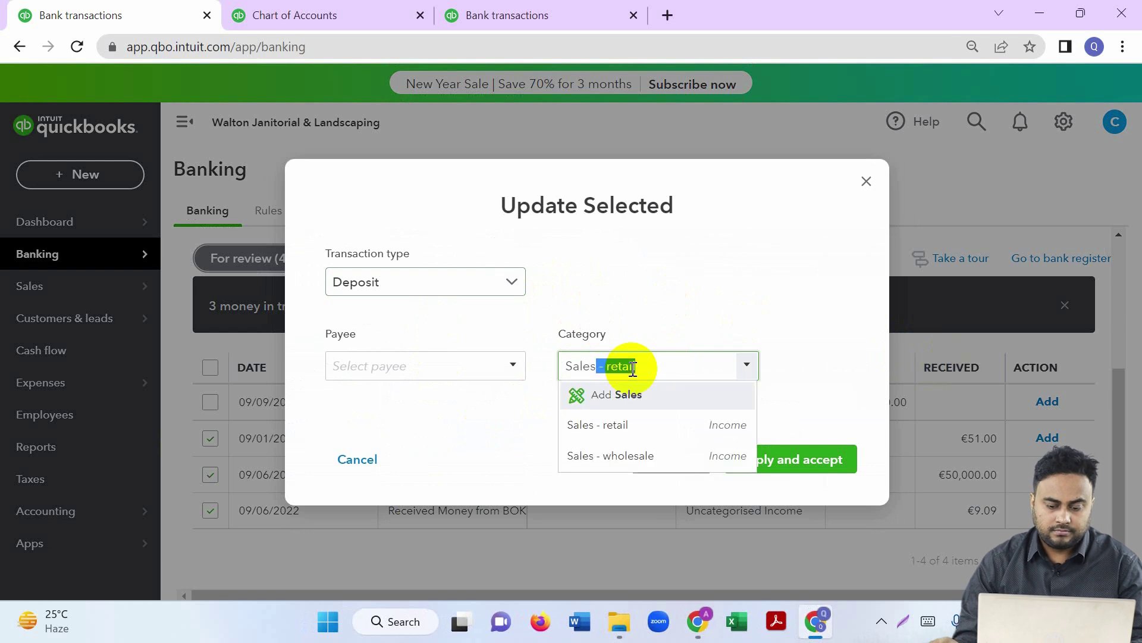
pyautogui.click(650, 455)
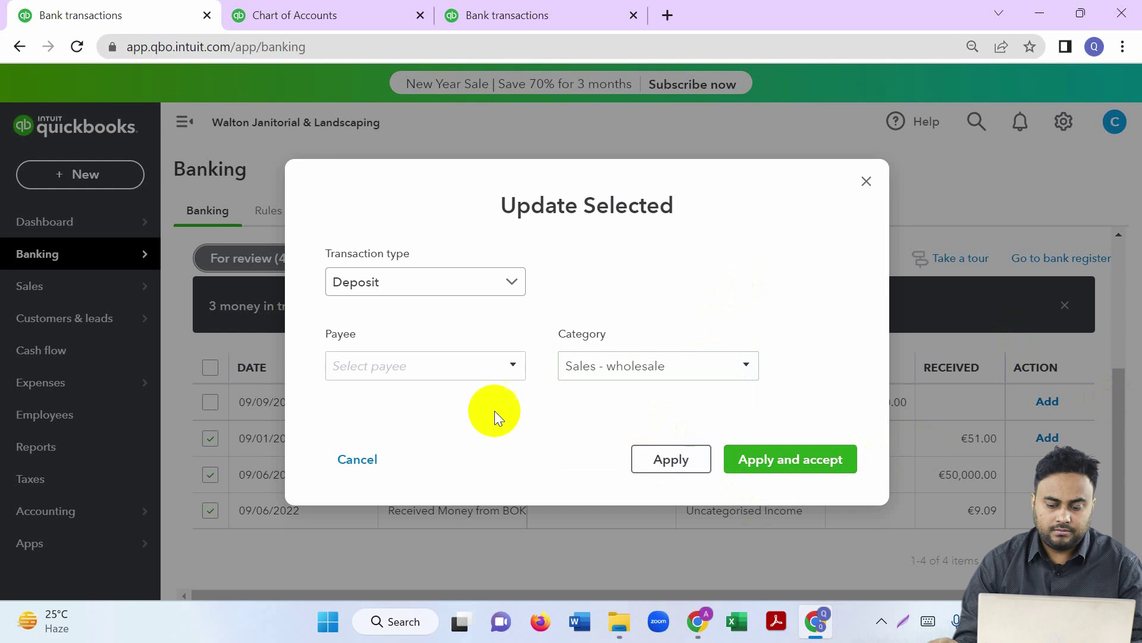
pyautogui.click(787, 463)
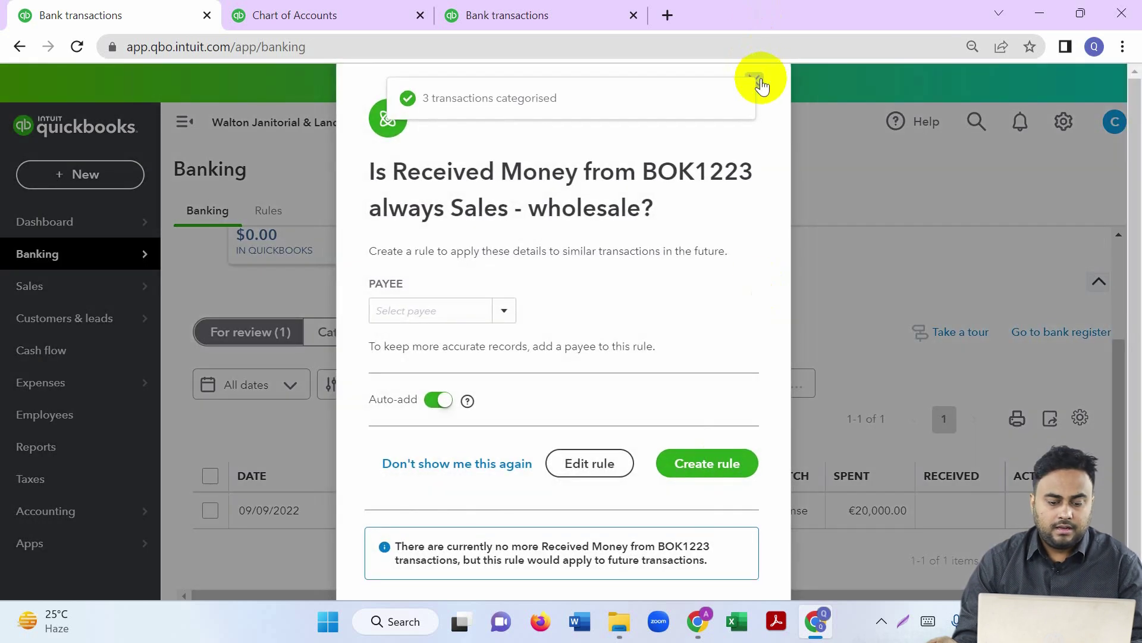
pyautogui.click(756, 82)
# - Switch to the Wise USD account's transactions for review, sort them ascending by description, and expand the Amazon transaction
pyautogui.scroll(3, 1000, 277)
pyautogui.click(415, 329)
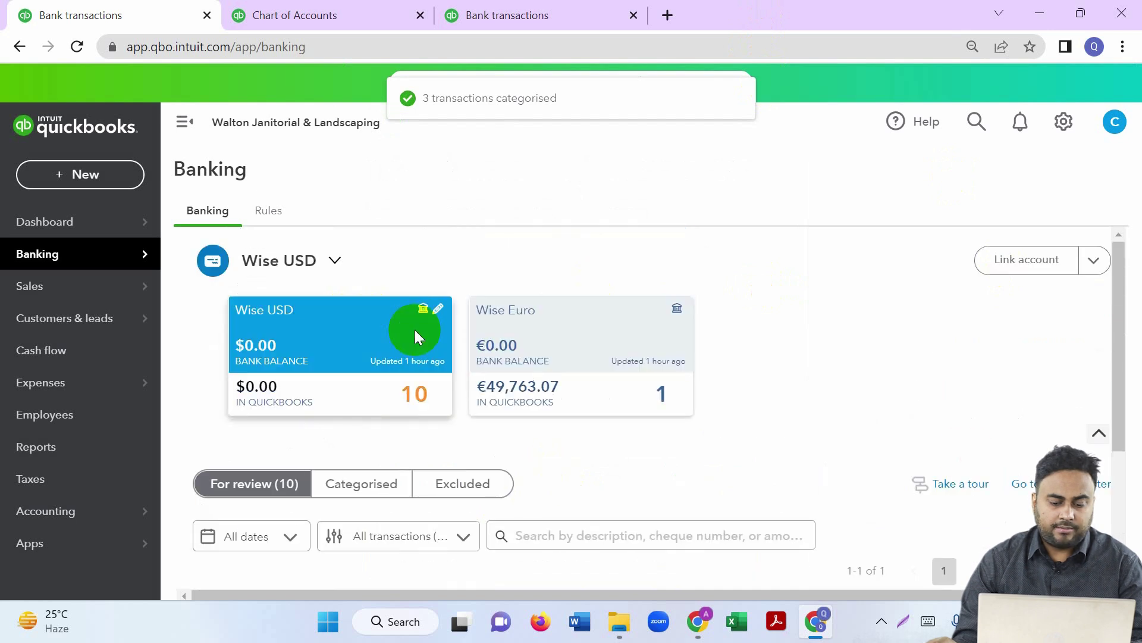
pyautogui.scroll(-3, 452, 334)
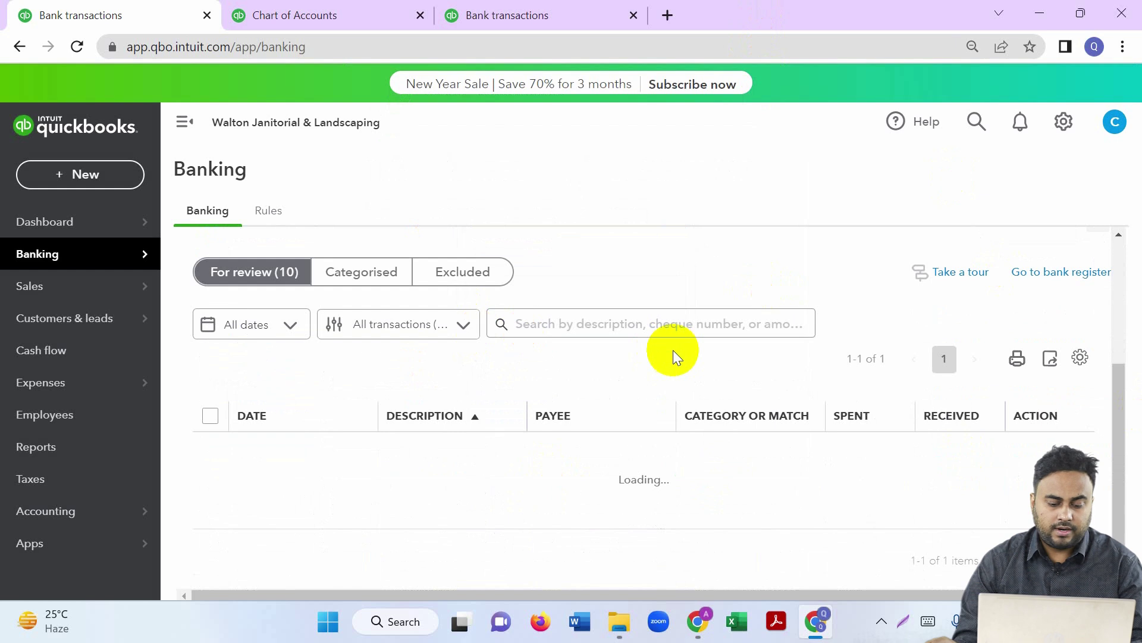
pyautogui.scroll(-3, 671, 351)
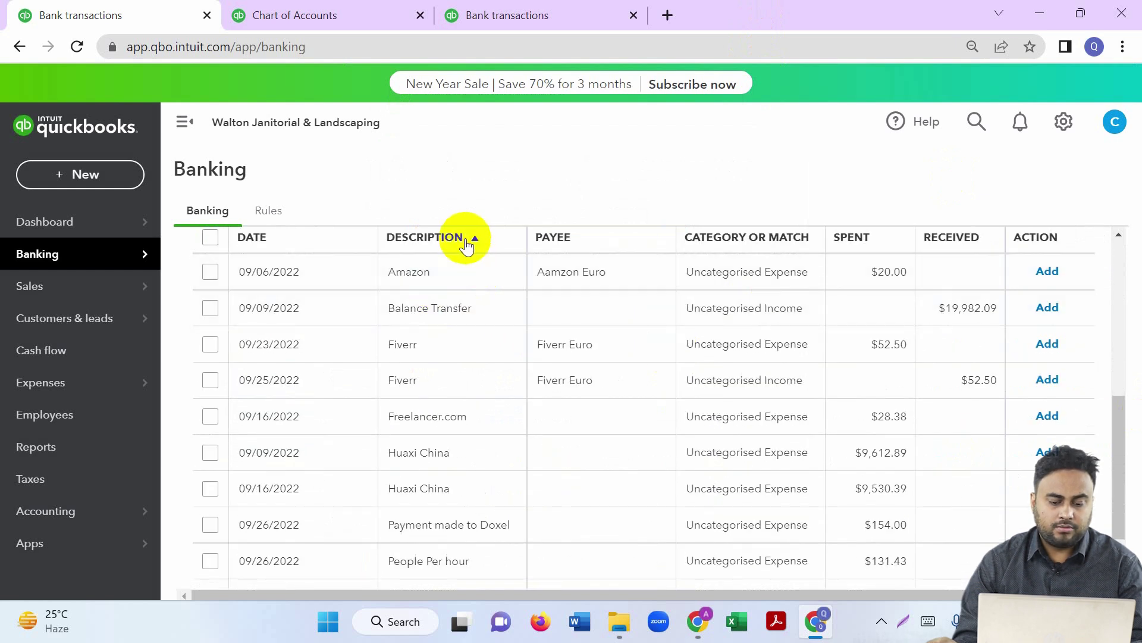
pyautogui.click(466, 239)
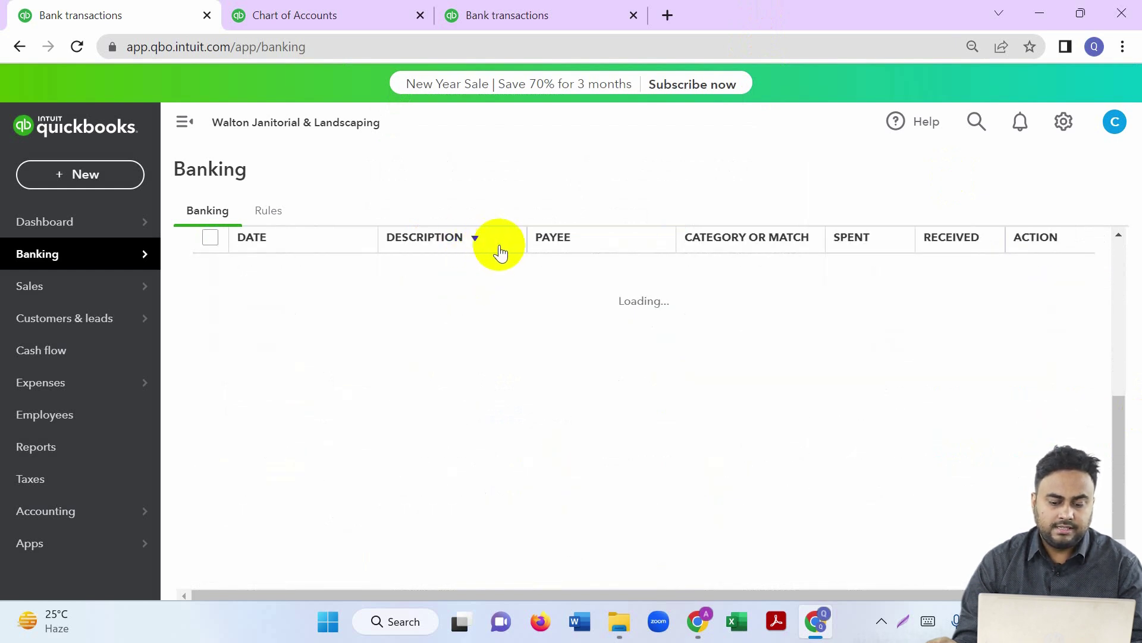
pyautogui.click(462, 238)
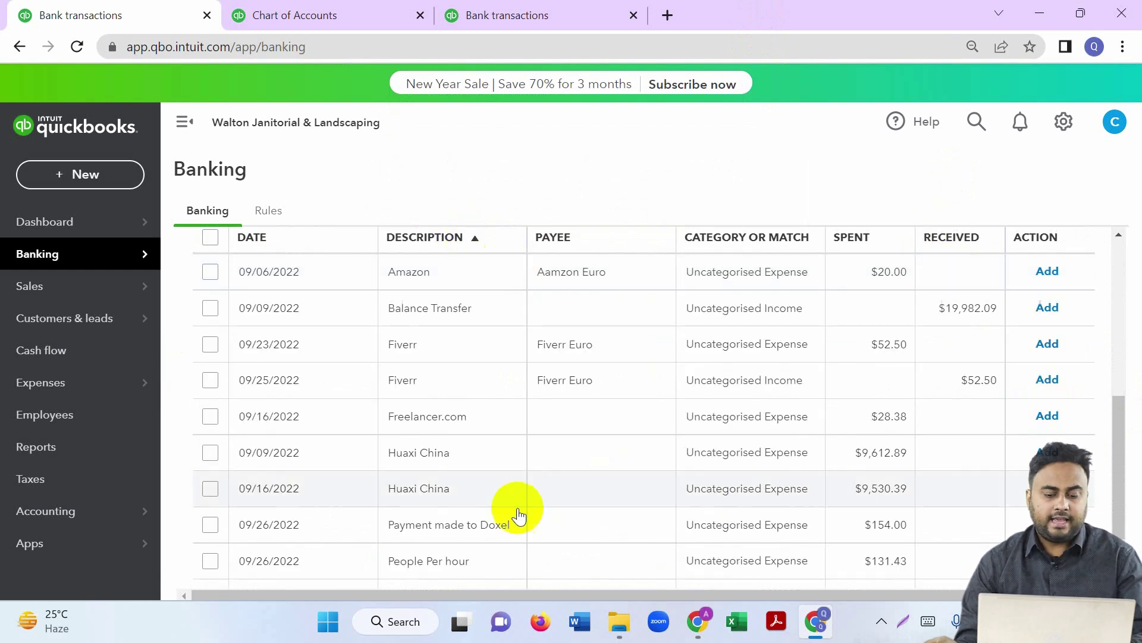
pyautogui.click(409, 271)
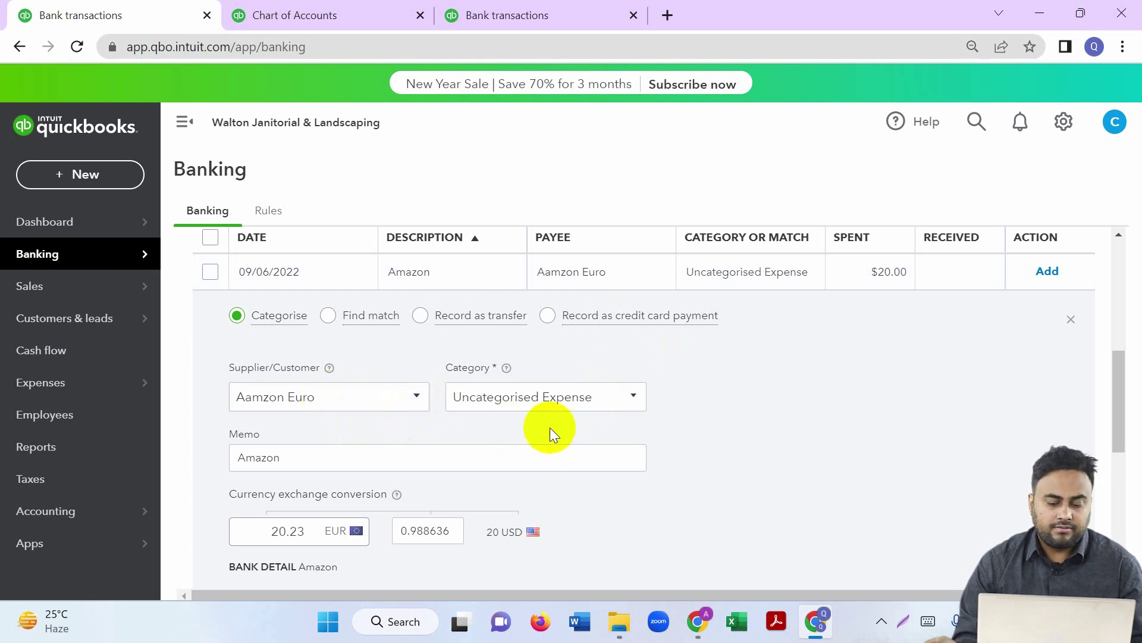
pyautogui.scroll(-1, 552, 428)
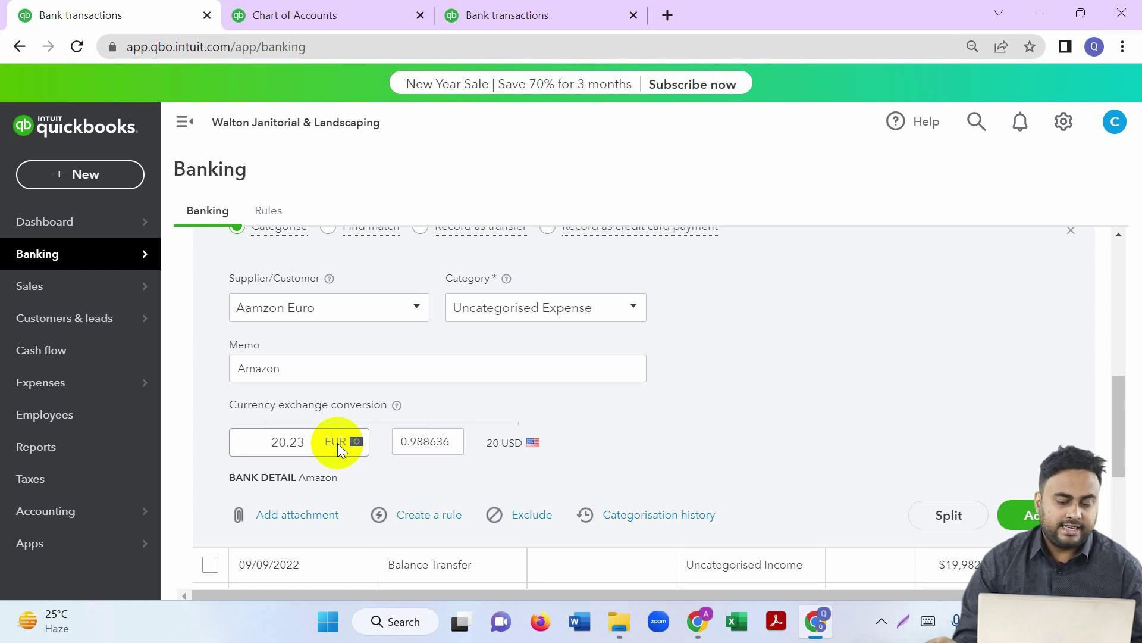
pyautogui.moveTo(344, 306); pyautogui.dragTo(220, 308)
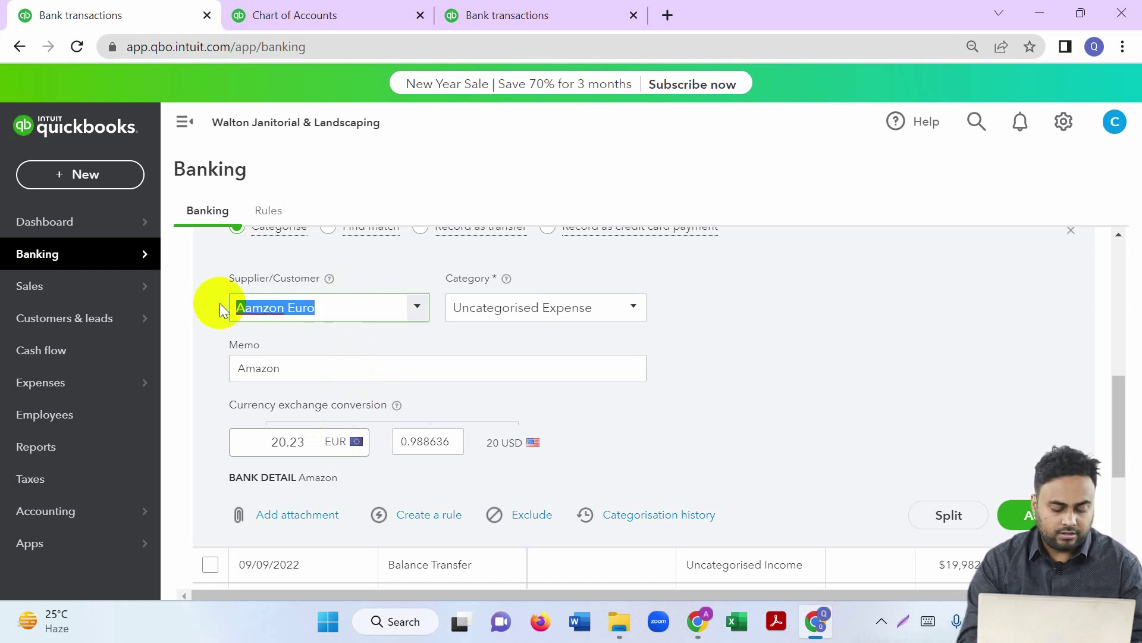
pyautogui.write('Aamzi')
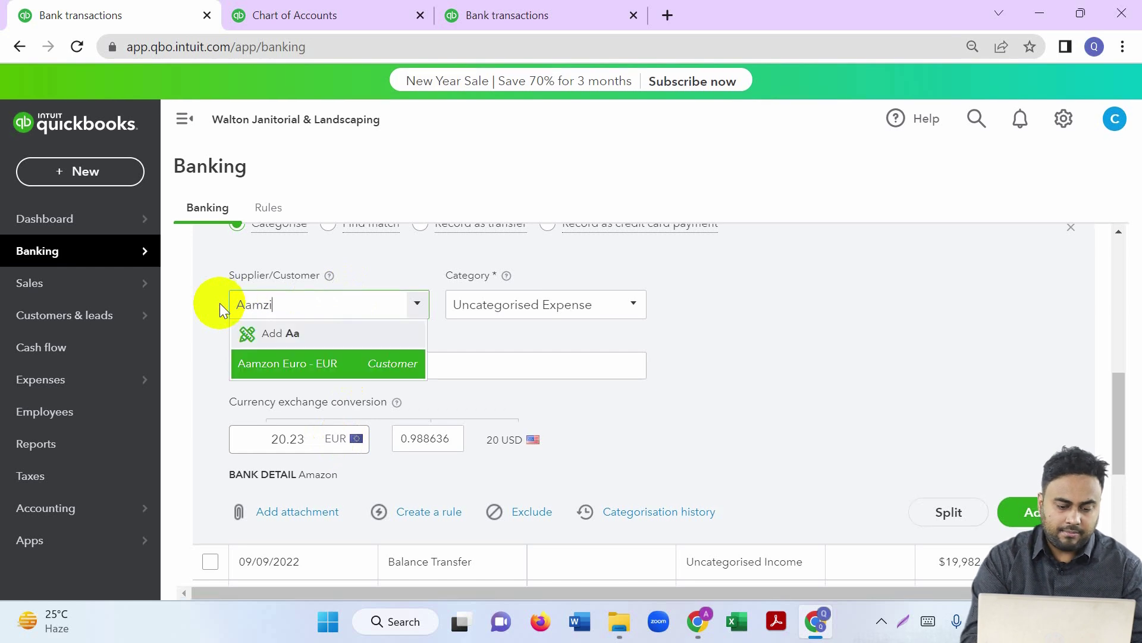
pyautogui.press('BackSpace')
pyautogui.write('on')
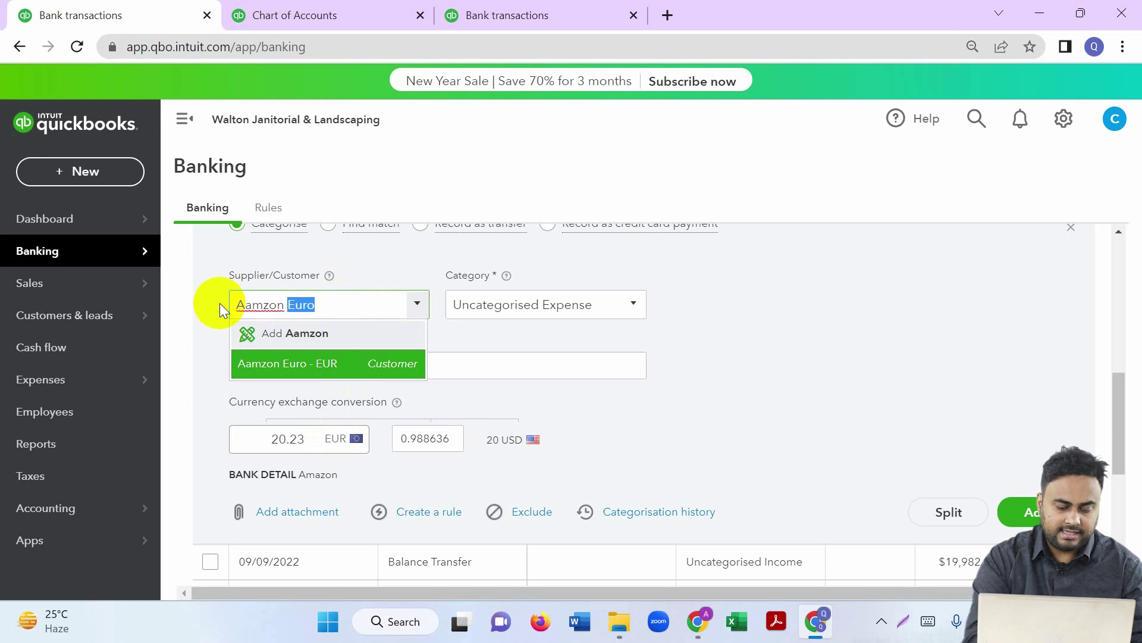
pyautogui.write(' USD')
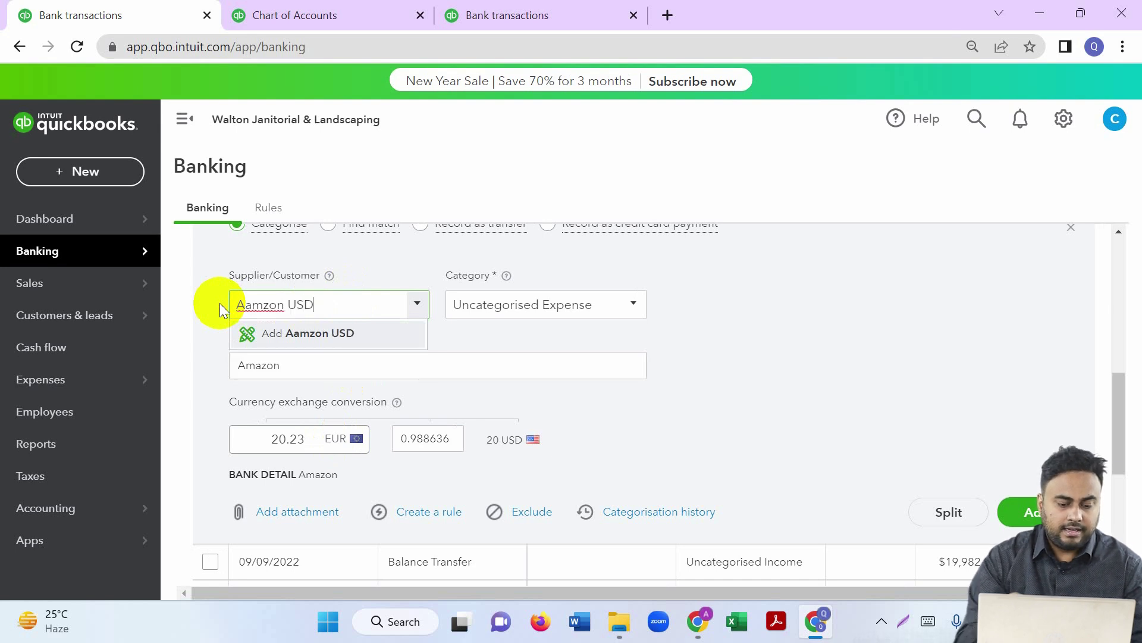
pyautogui.click(333, 331)
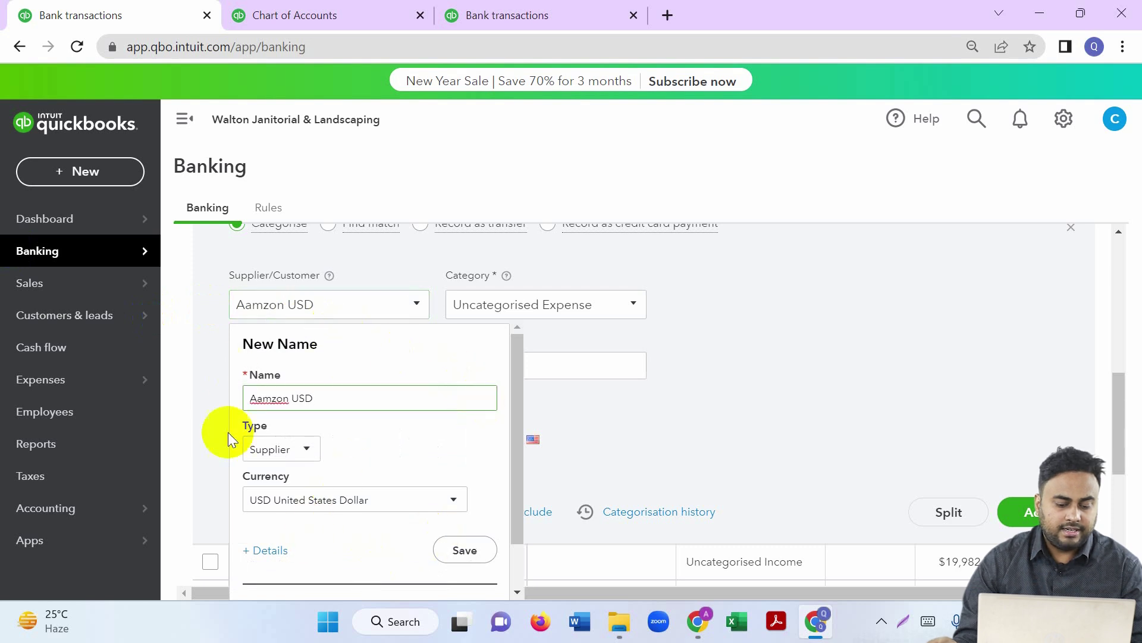
pyautogui.click(269, 305)
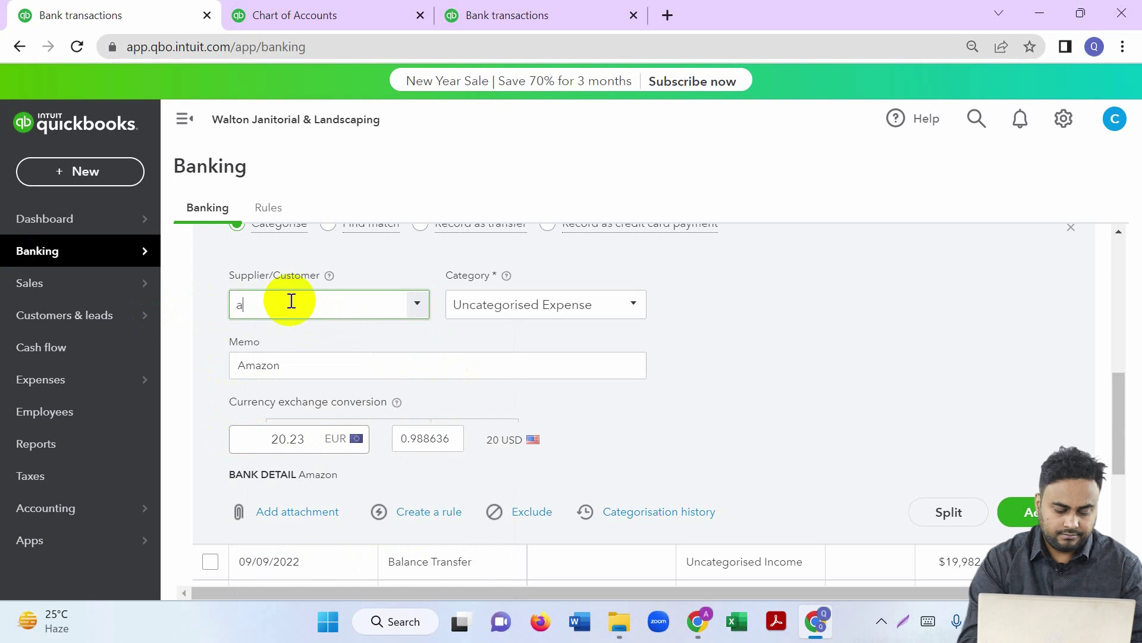
# - Save "Amazon USD" as a new supplier with USD United States Dollar currency for the Amazon transaction
pyautogui.click(292, 302)
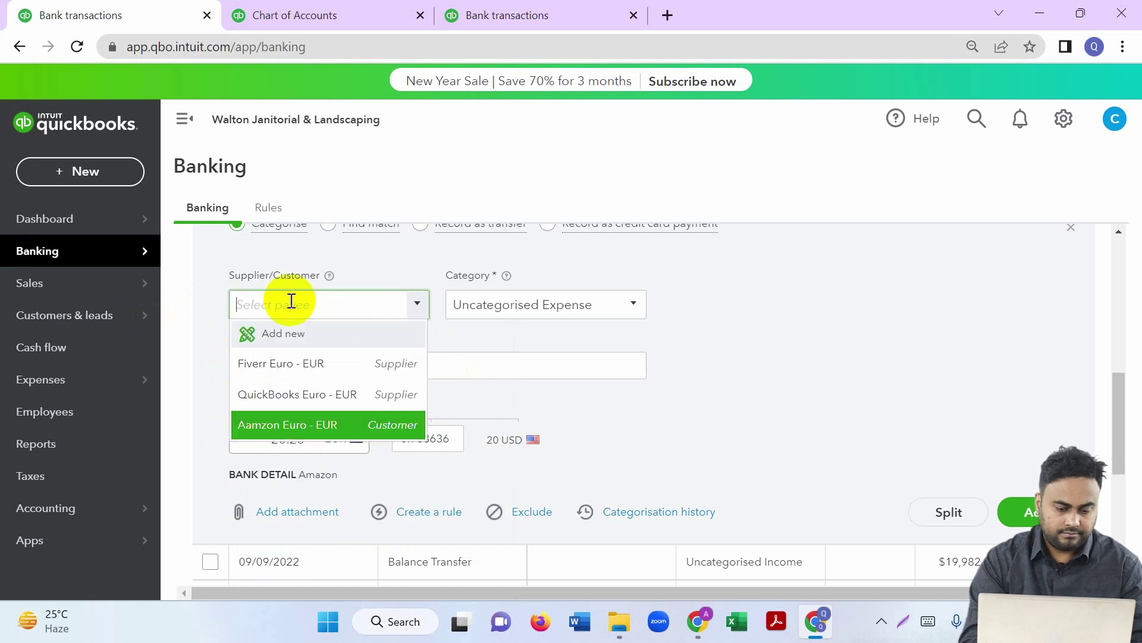
pyautogui.write('Aa')
pyautogui.press('BackSpace')
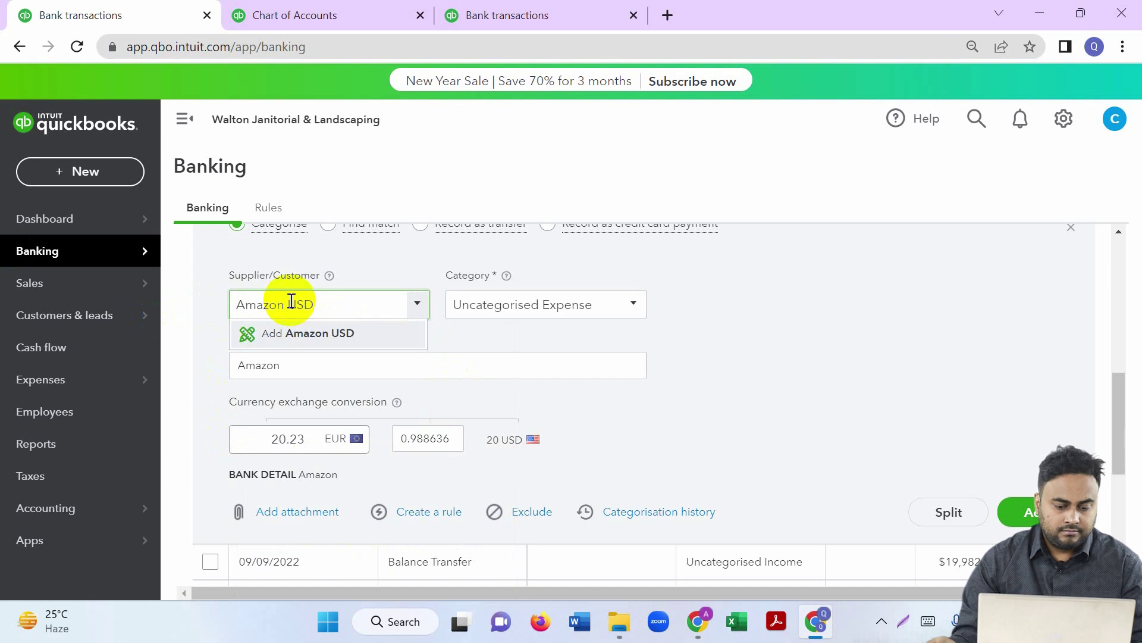
pyautogui.click(318, 334)
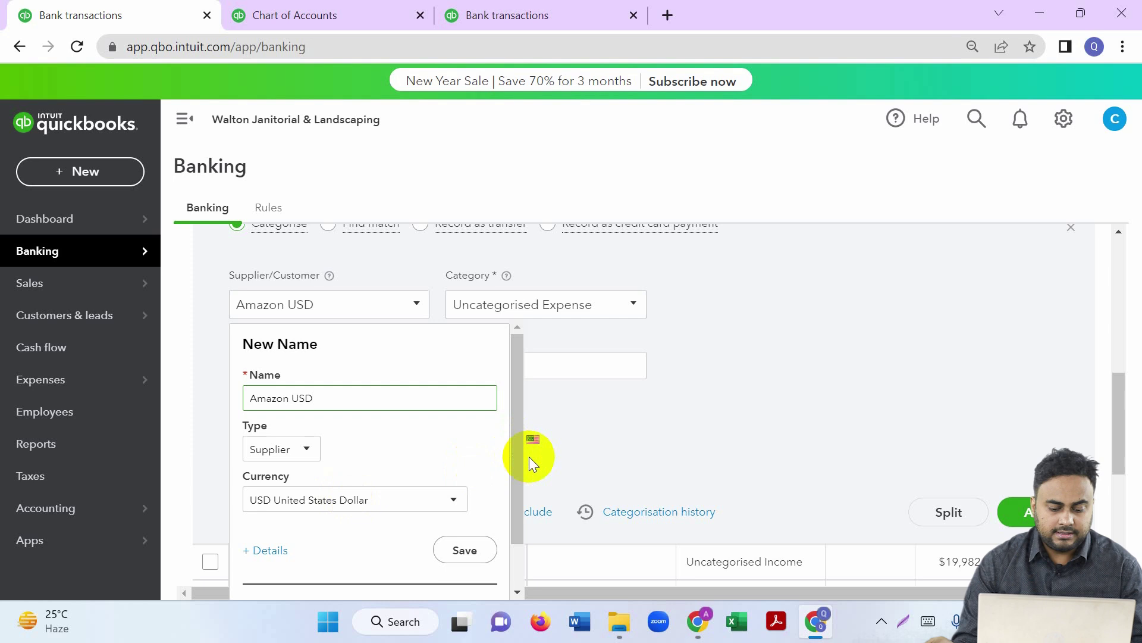
pyautogui.scroll(-1, 498, 466)
pyautogui.click(466, 502)
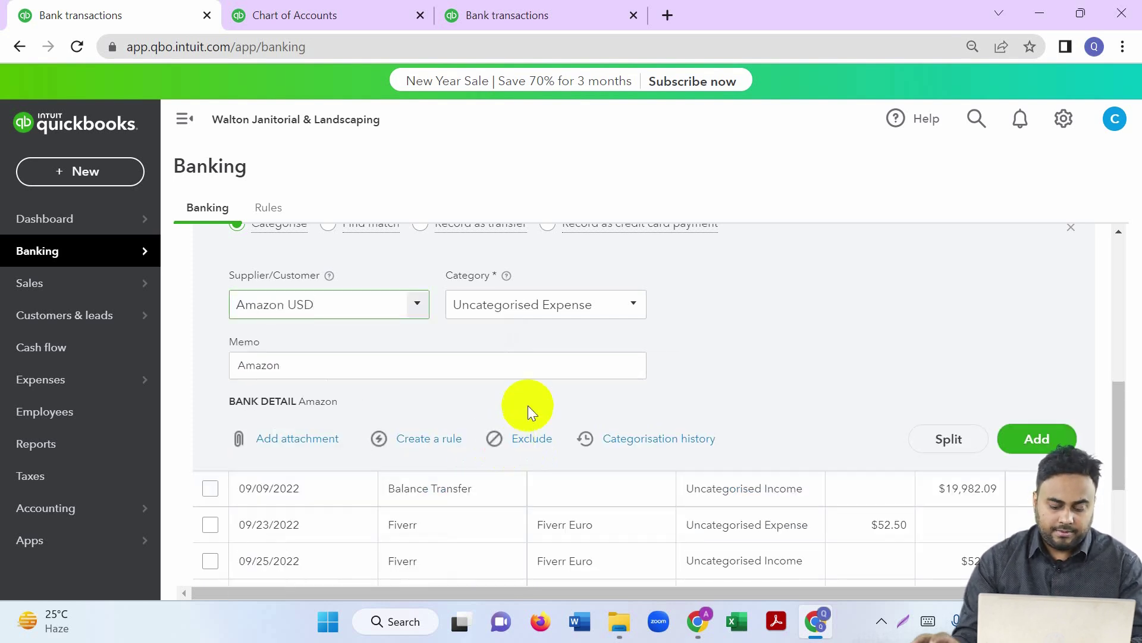
# - Categorise the Amazon transaction as Office expenses and add it to the books
pyautogui.click(512, 292)
pyautogui.write('OFFICE')
pyautogui.click(538, 359)
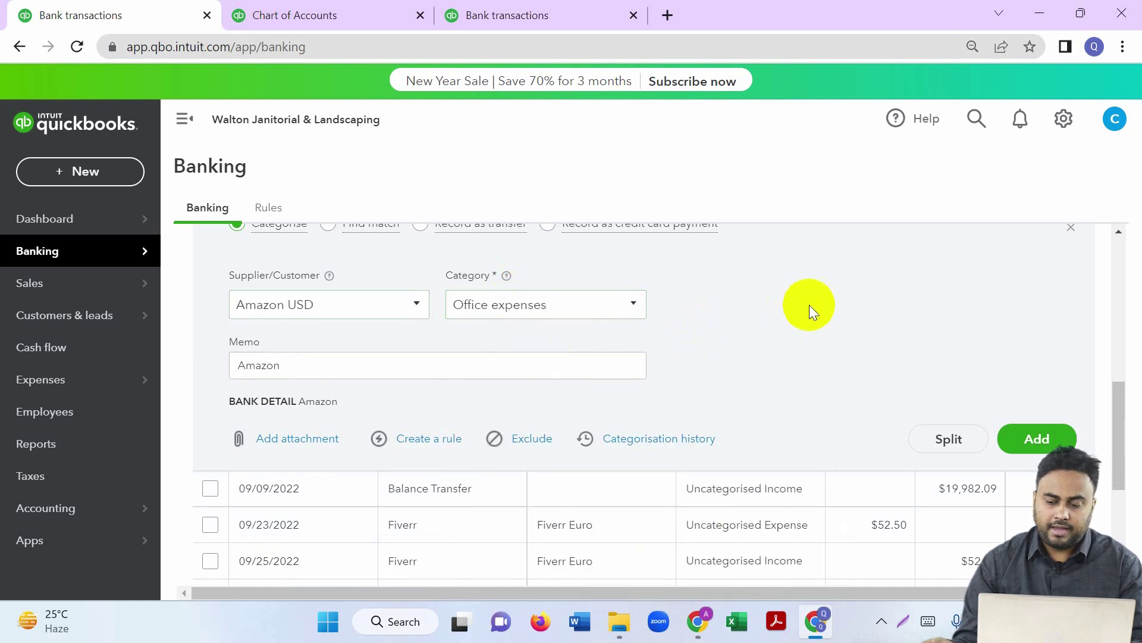
pyautogui.scroll(-1, 809, 305)
pyautogui.click(1032, 351)
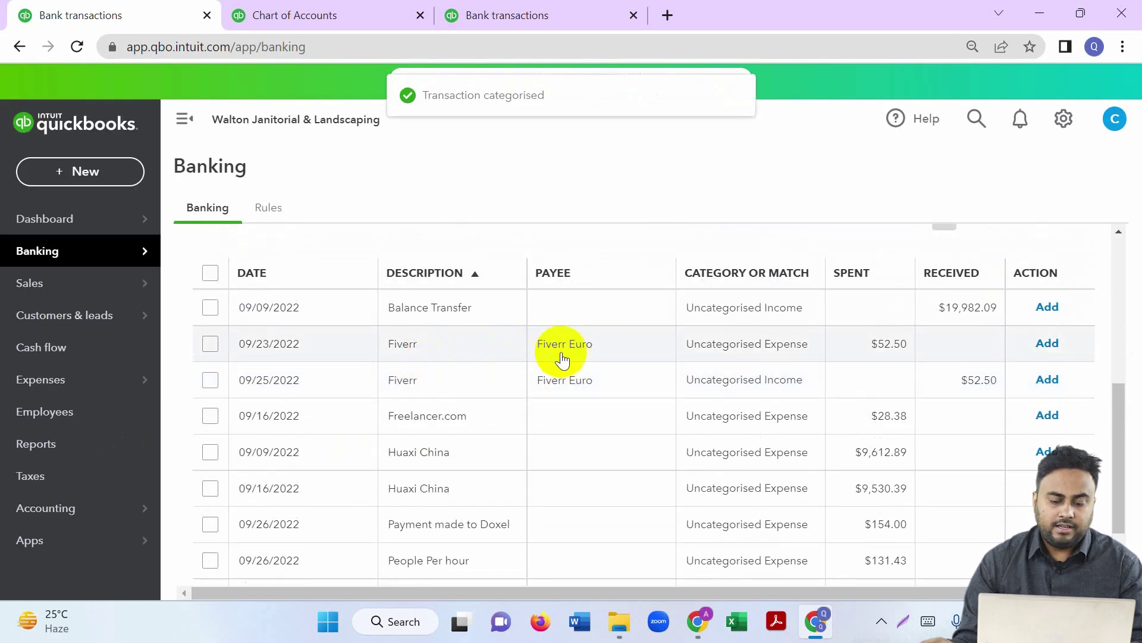
# - Bulk-update the two Fiverr transactions, saving "Fiverr usd" as a new supplier with USD United States Dollar currency as their payee
pyautogui.click(211, 350)
pyautogui.click(211, 379)
pyautogui.click(615, 259)
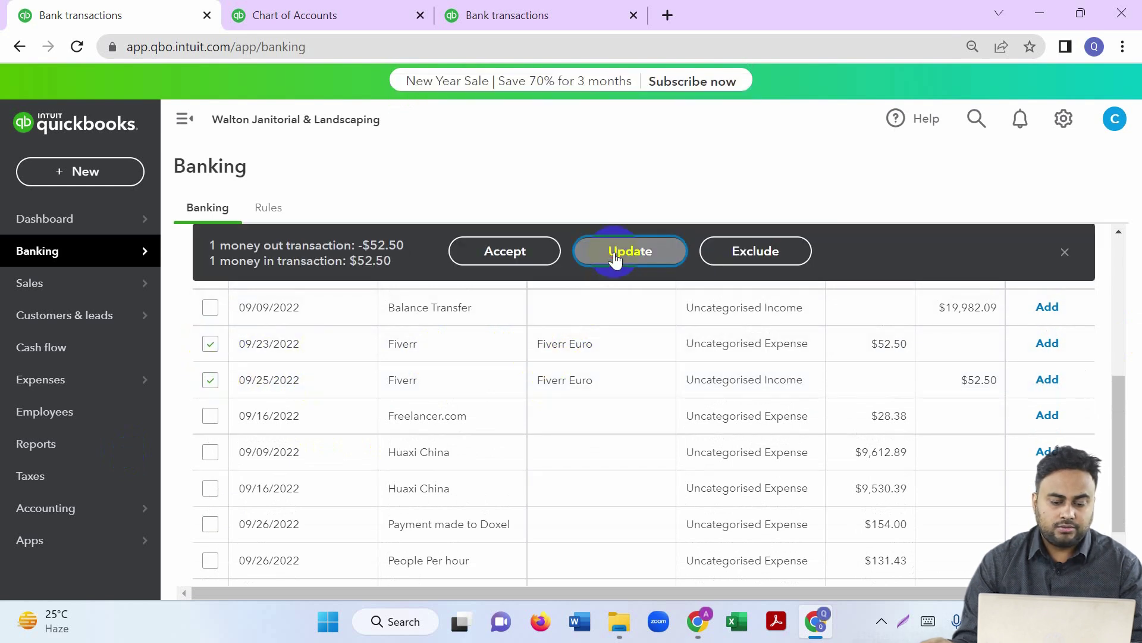
pyautogui.click(379, 331)
pyautogui.write('Fiverr')
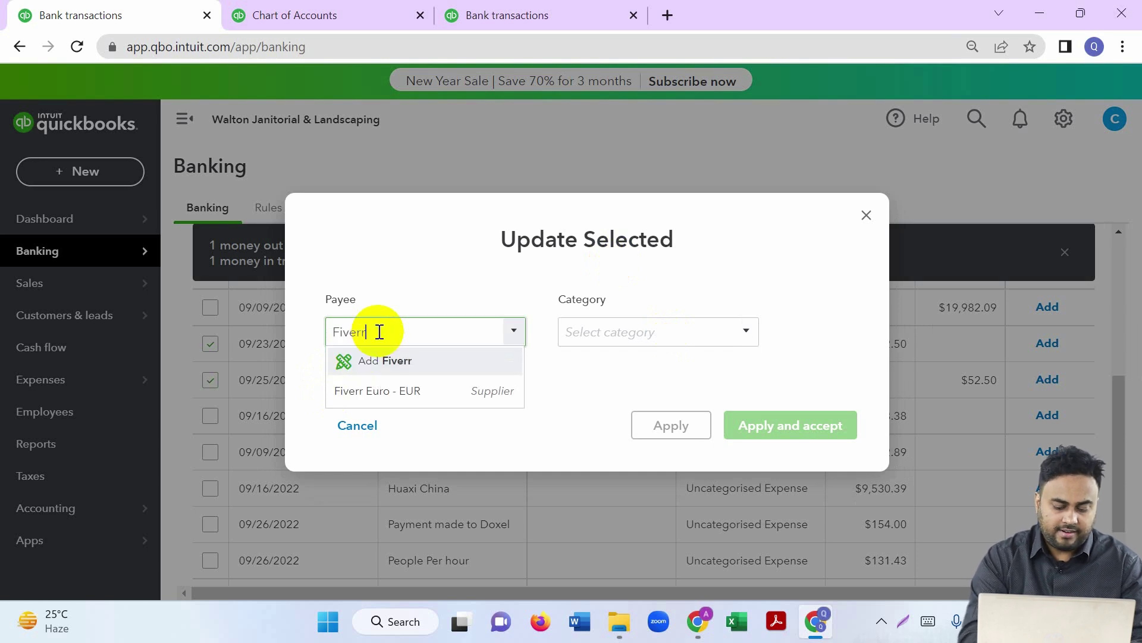
pyautogui.write(' usd')
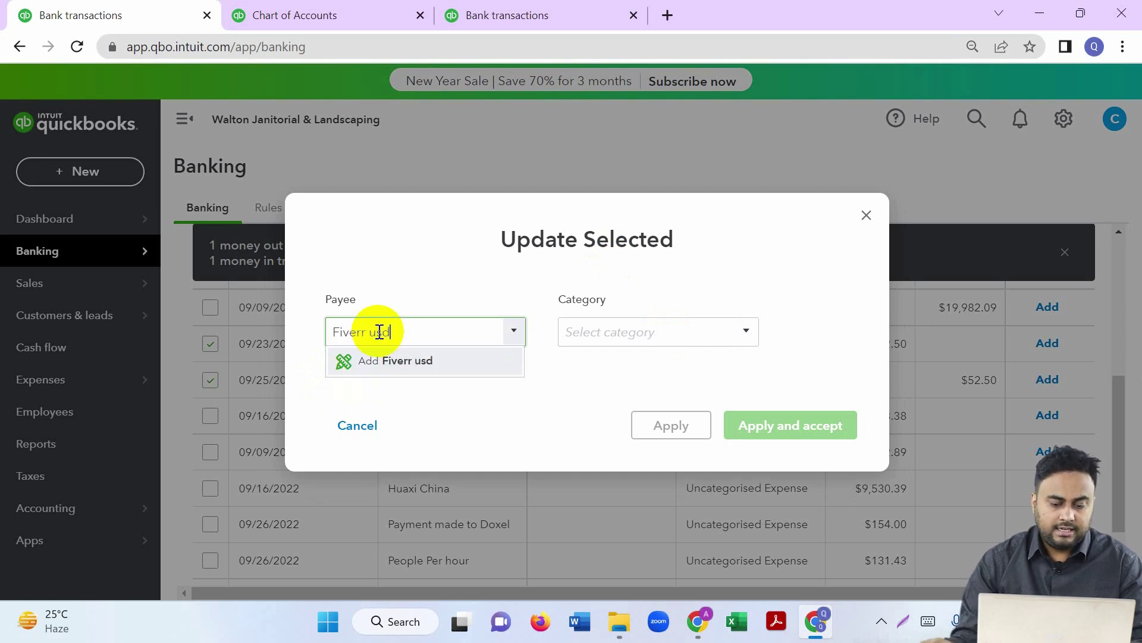
pyautogui.click(417, 362)
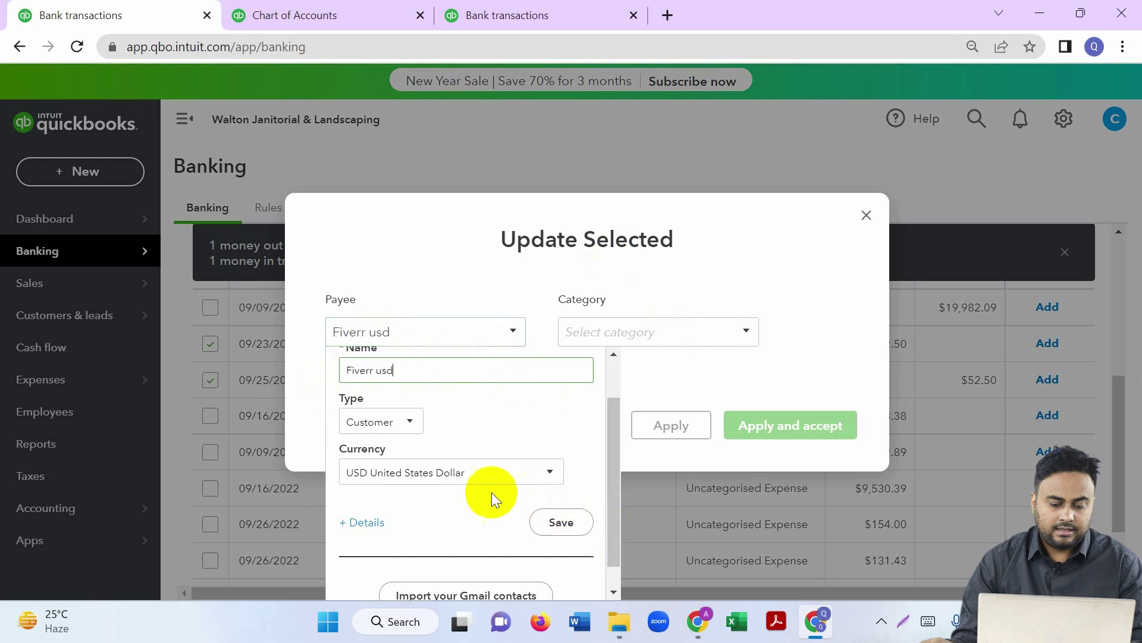
pyautogui.click(400, 423)
pyautogui.click(383, 470)
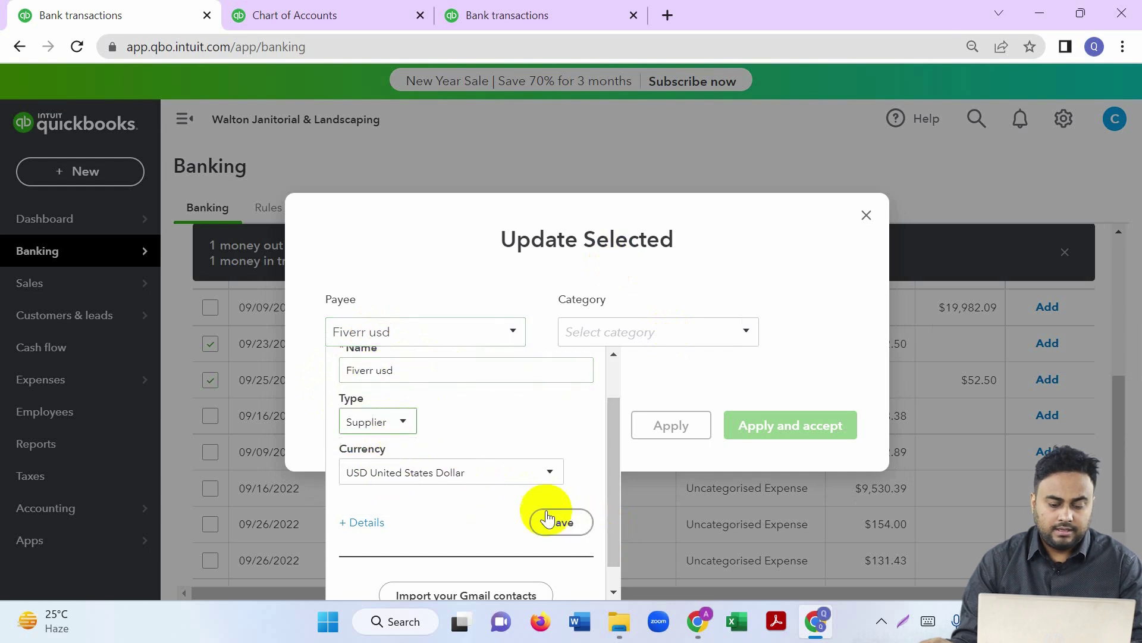
pyautogui.click(560, 523)
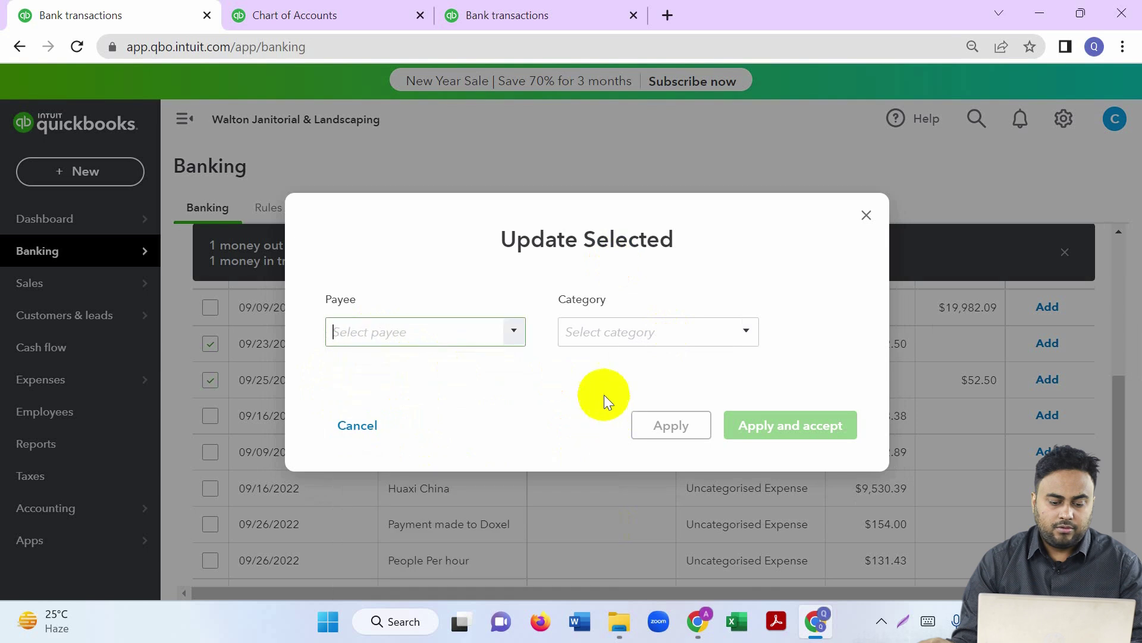
# - Set the category of the two Fiverr transactions to Legal and professional fees, then apply and accept the update
pyautogui.click(608, 333)
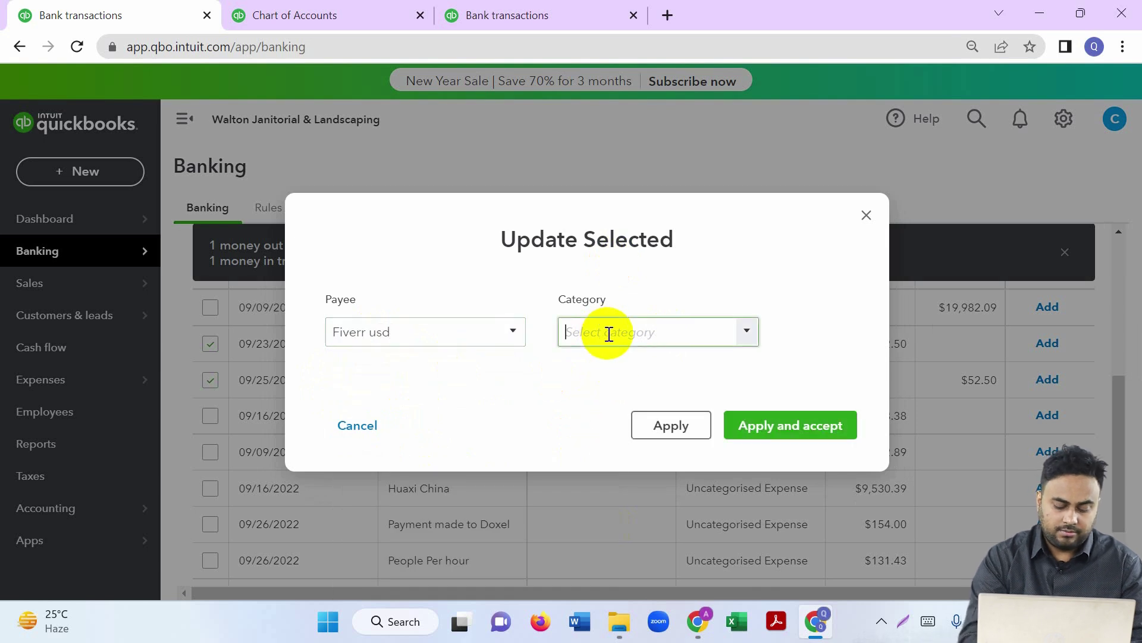
pyautogui.write('Legal and professional fees')
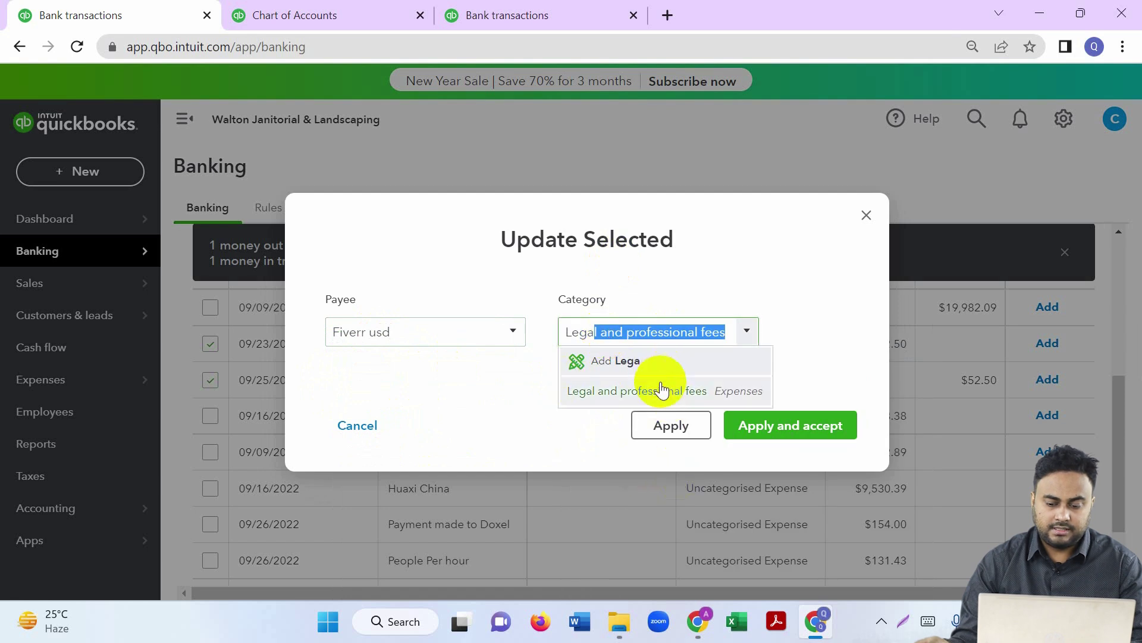
pyautogui.click(658, 390)
pyautogui.click(821, 429)
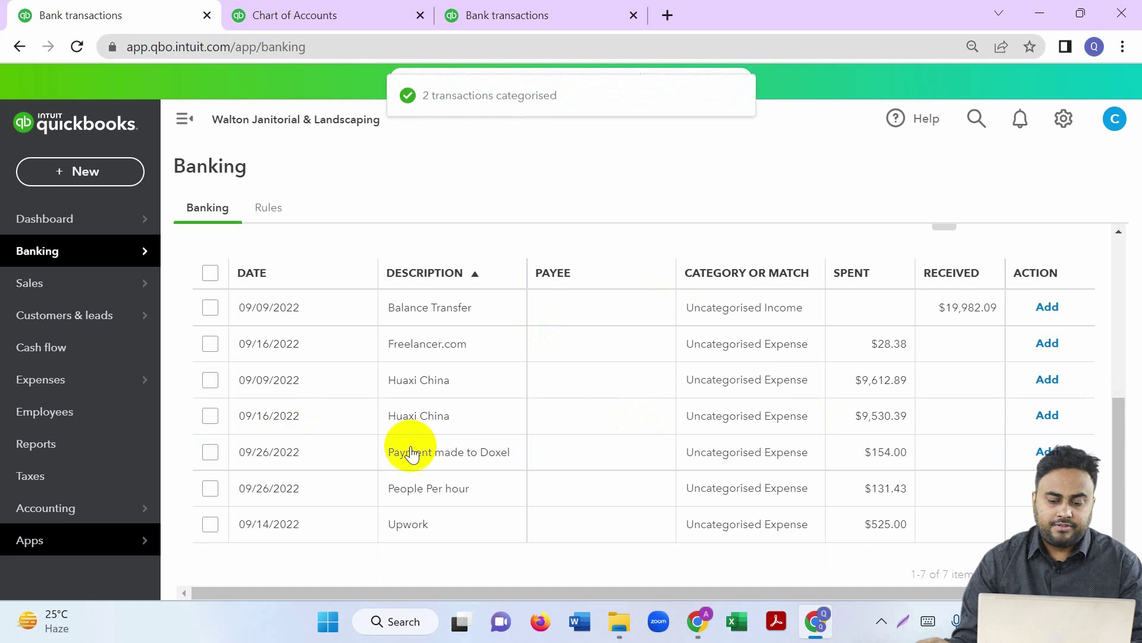
# - Save "Freelancer.com" as a new supplier with USD United States Dollar currency for the Freelancer.com transaction
pyautogui.click(452, 351)
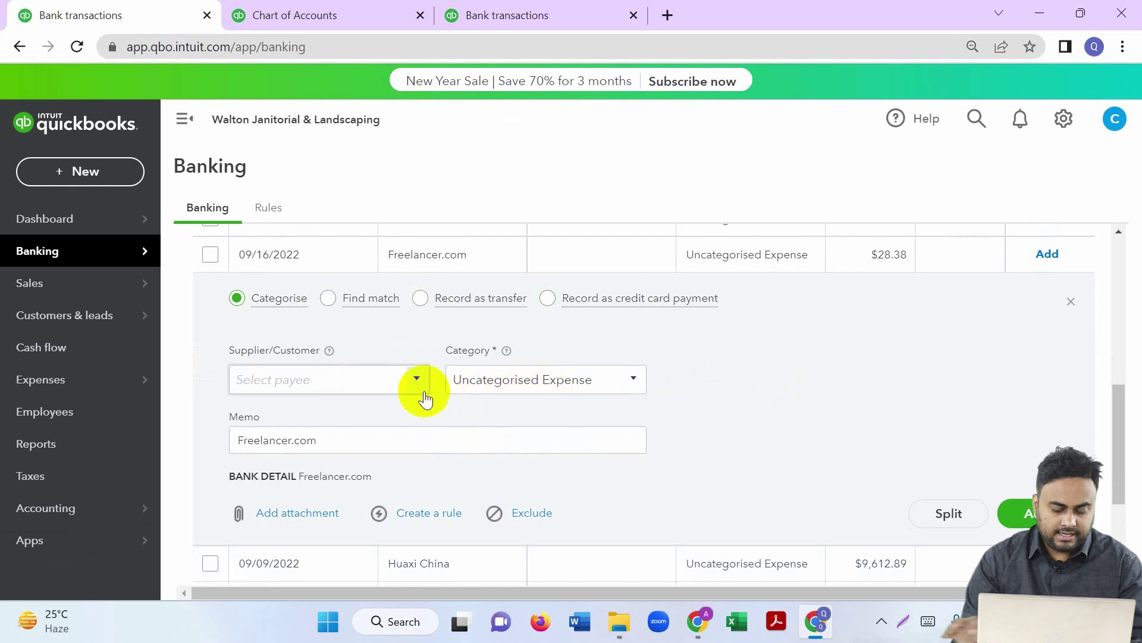
pyautogui.click(384, 384)
pyautogui.write('Freelancer')
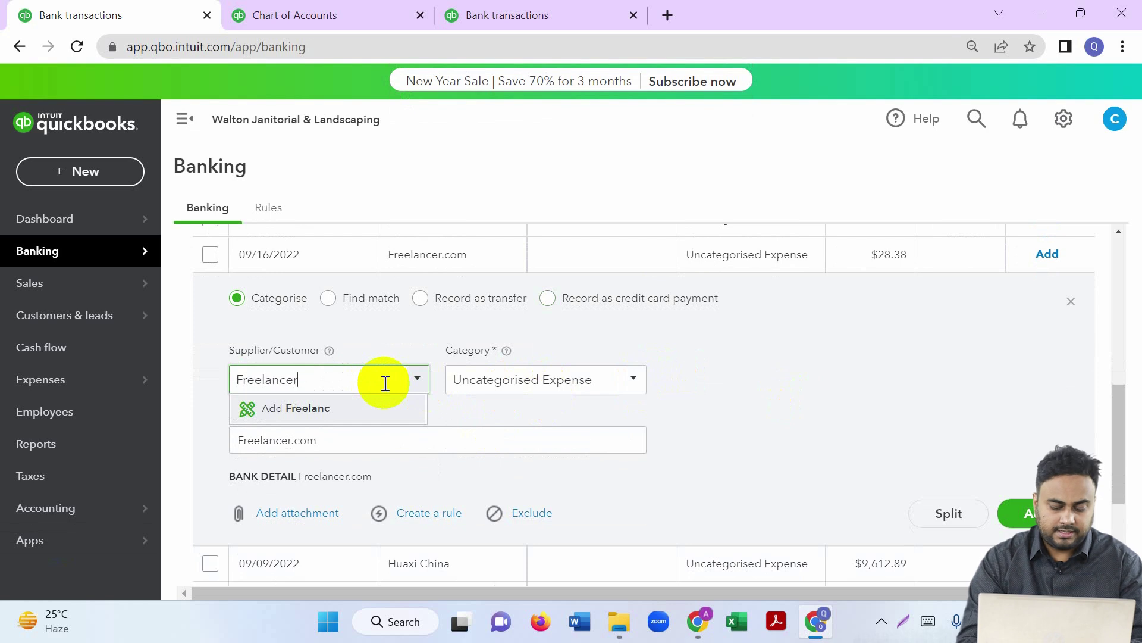
pyautogui.write('.com')
pyautogui.click(380, 412)
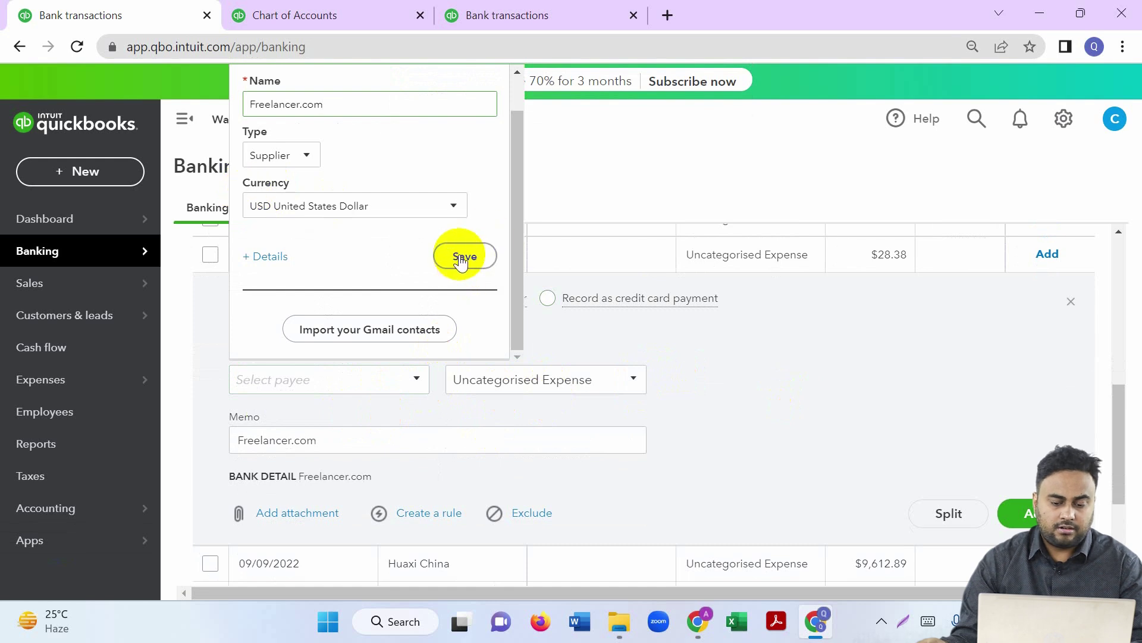
pyautogui.click(461, 259)
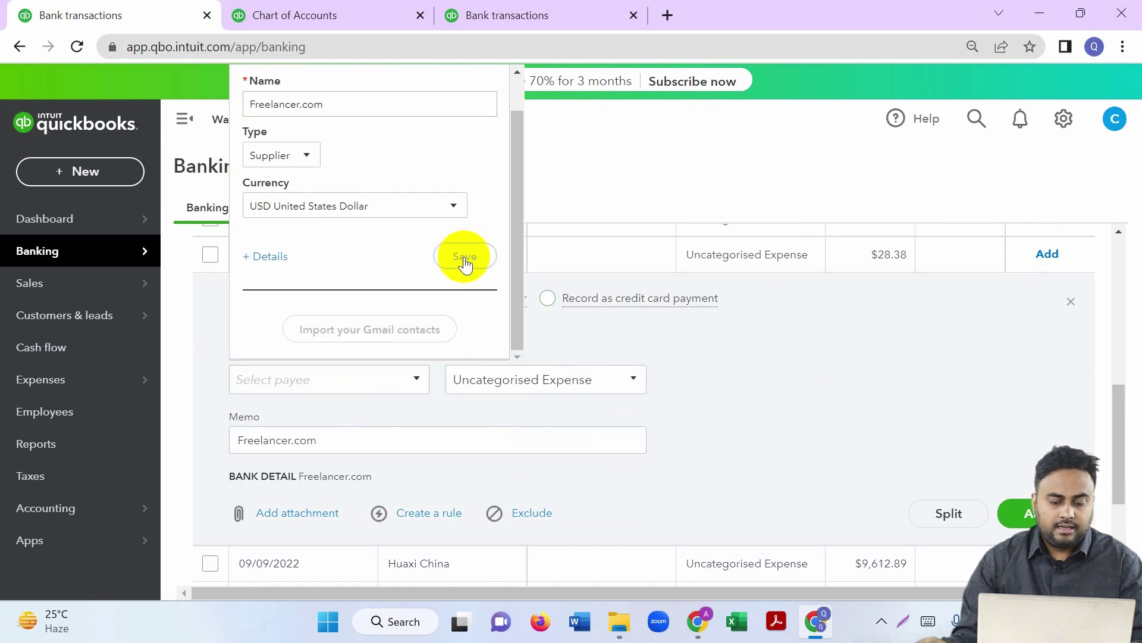
# - Categorise the Freelancer.com transaction as Legal and professional fees and add it to the books
pyautogui.click(568, 377)
pyautogui.press('BackSpace')
pyautogui.write('Legal and professional fees')
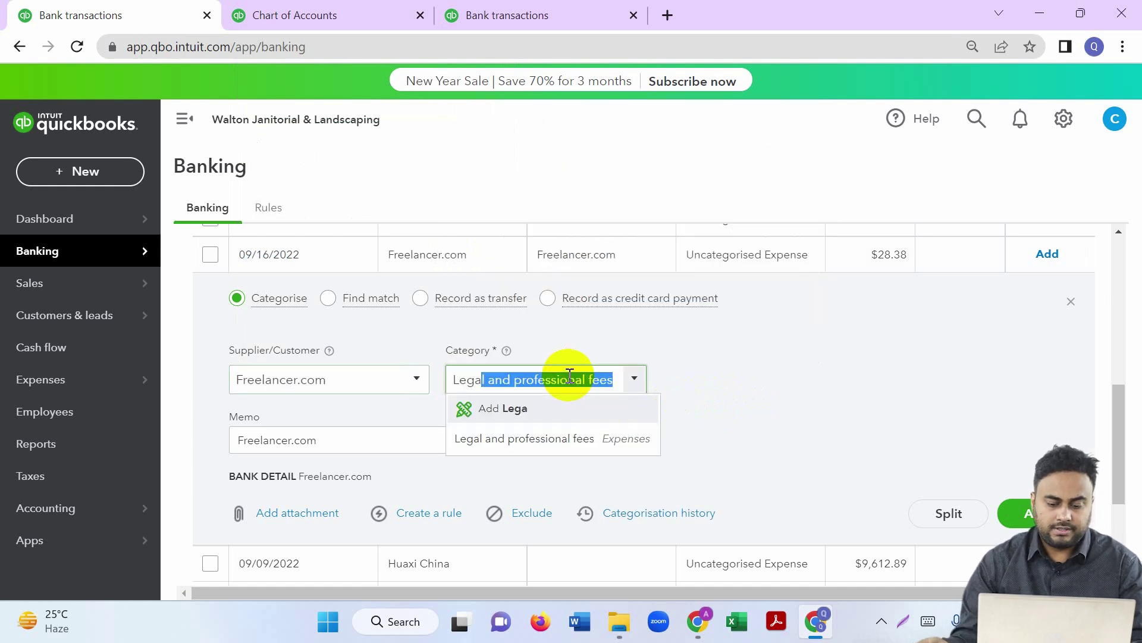
pyautogui.click(587, 440)
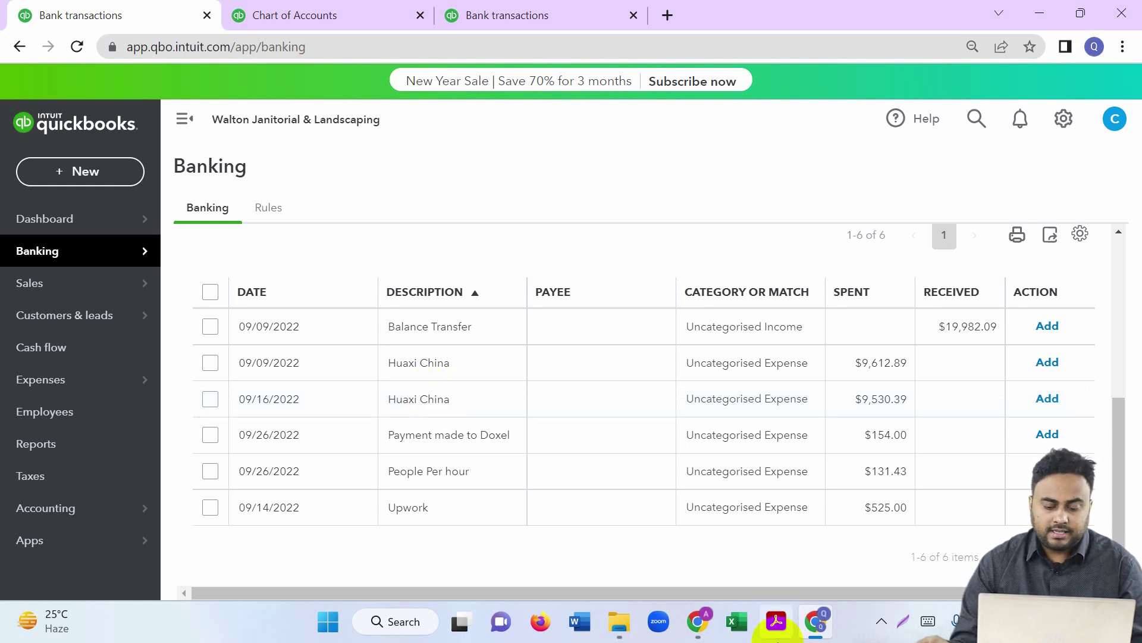
# - Switch to File Explorer and open the Wise Fees workbook from the Upload folder inside Multi Currency, maximising its window
pyautogui.click(619, 623)
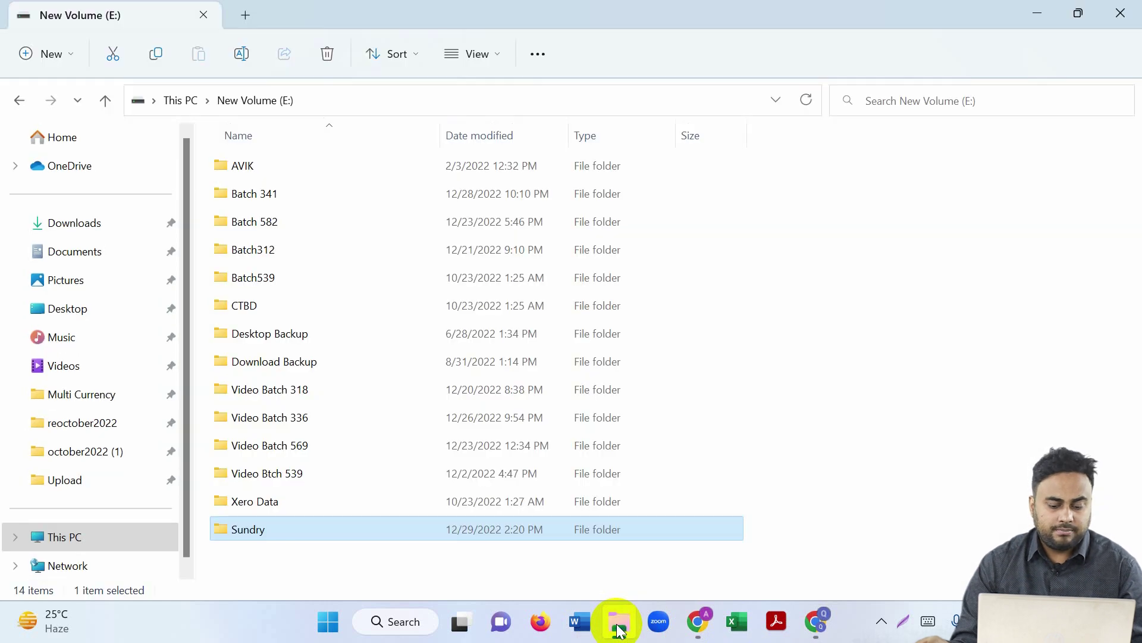
pyautogui.click(18, 101)
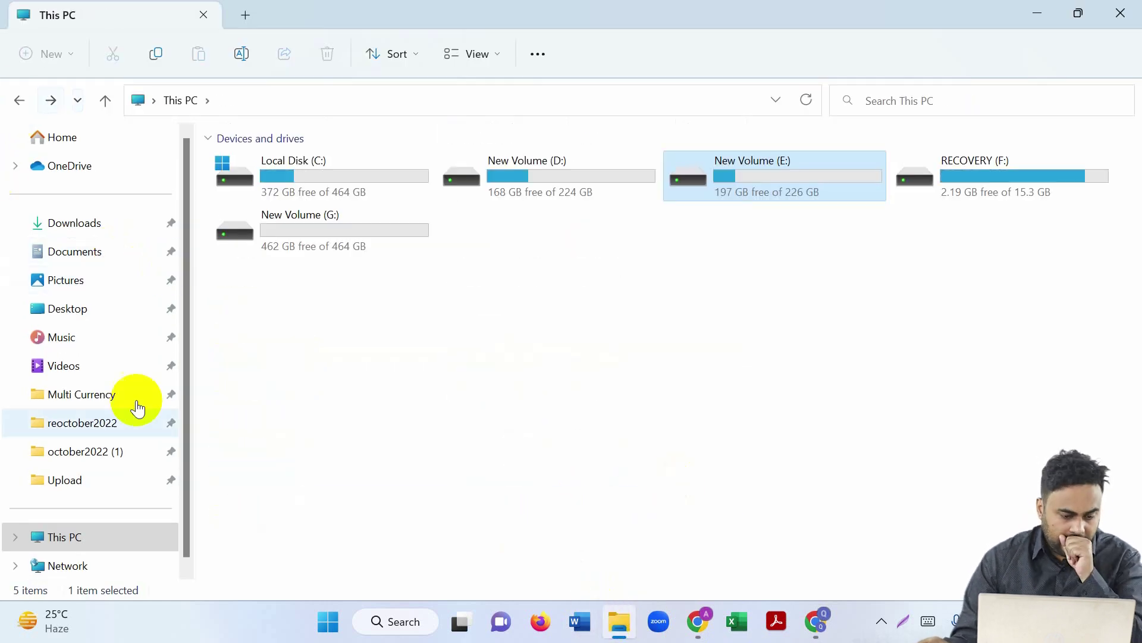
pyautogui.click(111, 404)
pyautogui.doubleClick(260, 164)
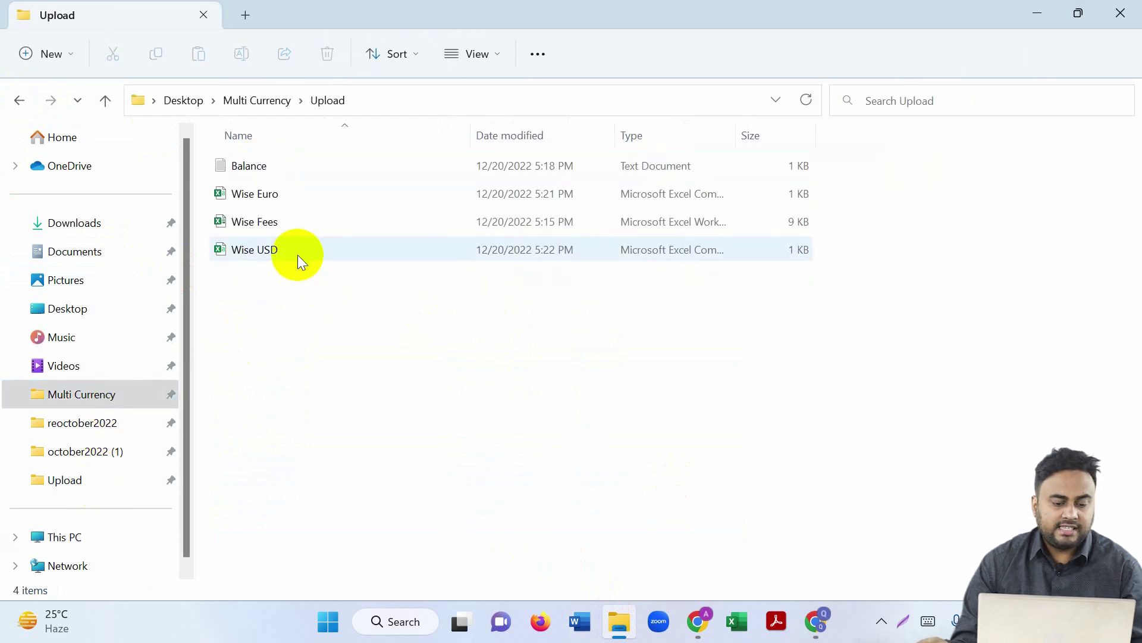
pyautogui.click(269, 223)
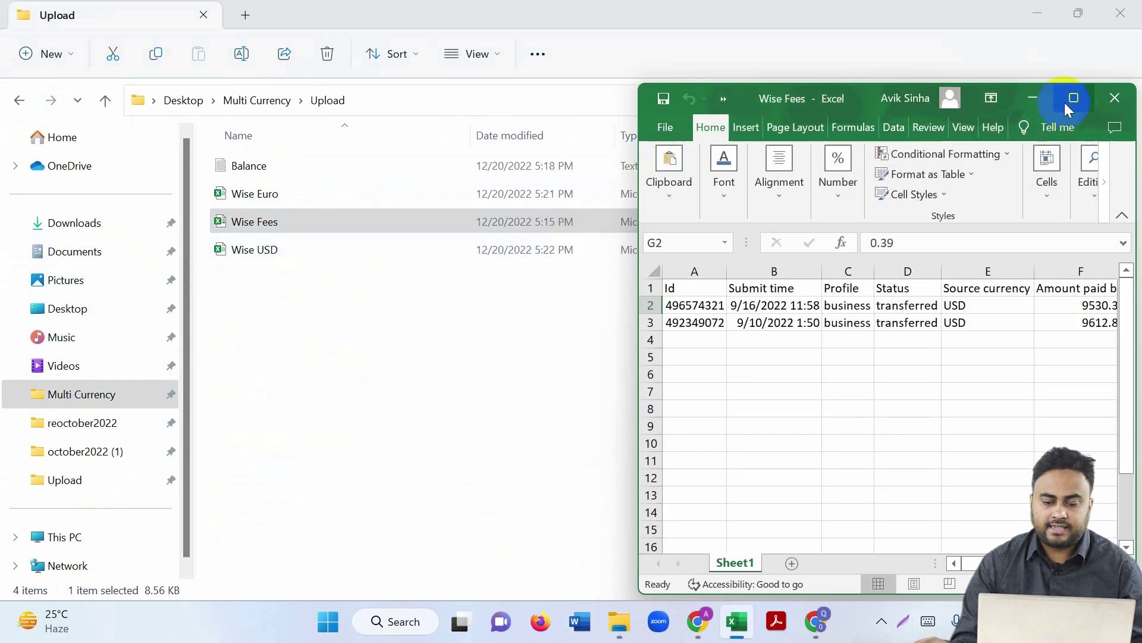
pyautogui.click(1073, 98)
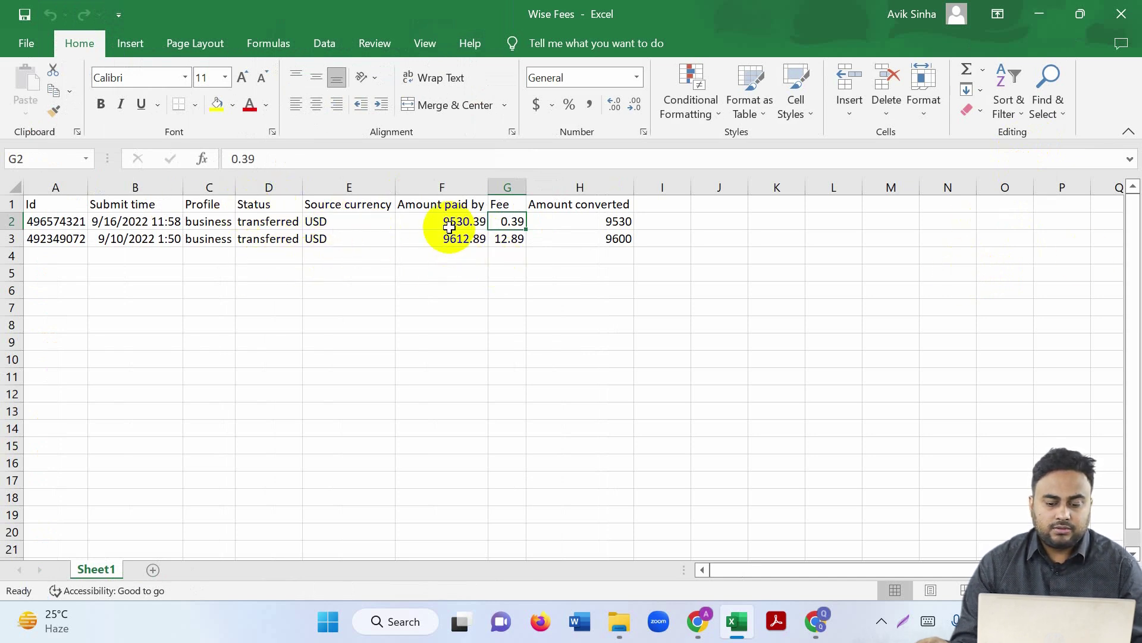
# - Examine the amount paid and the fee for each of the two USD transfers in the Wise Fees sheet
pyautogui.click(431, 221)
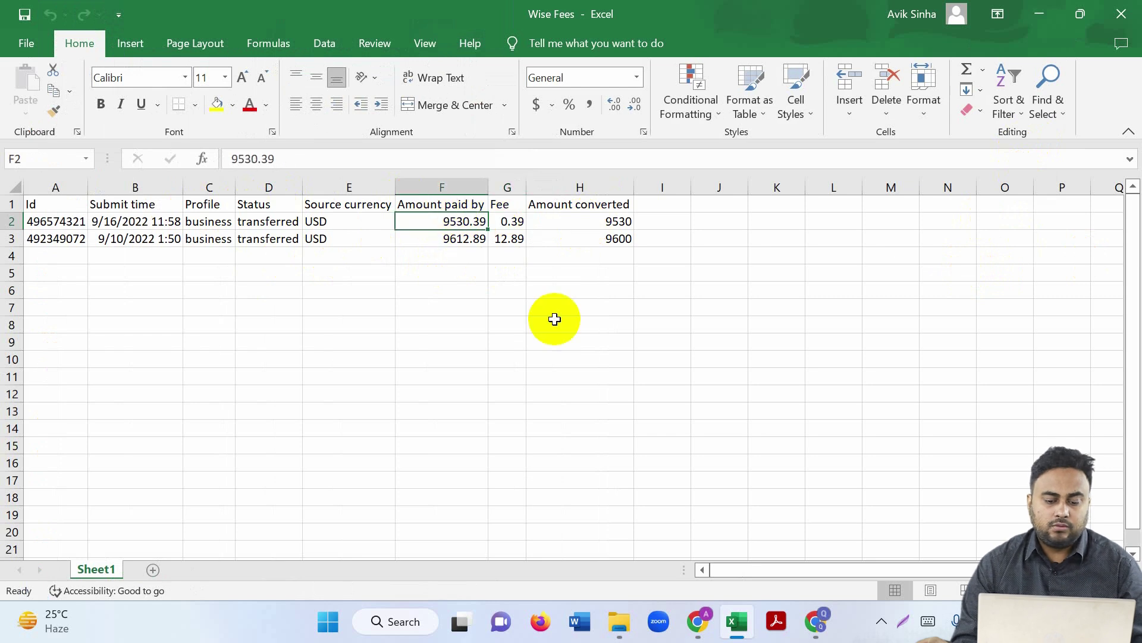
pyautogui.click(510, 222)
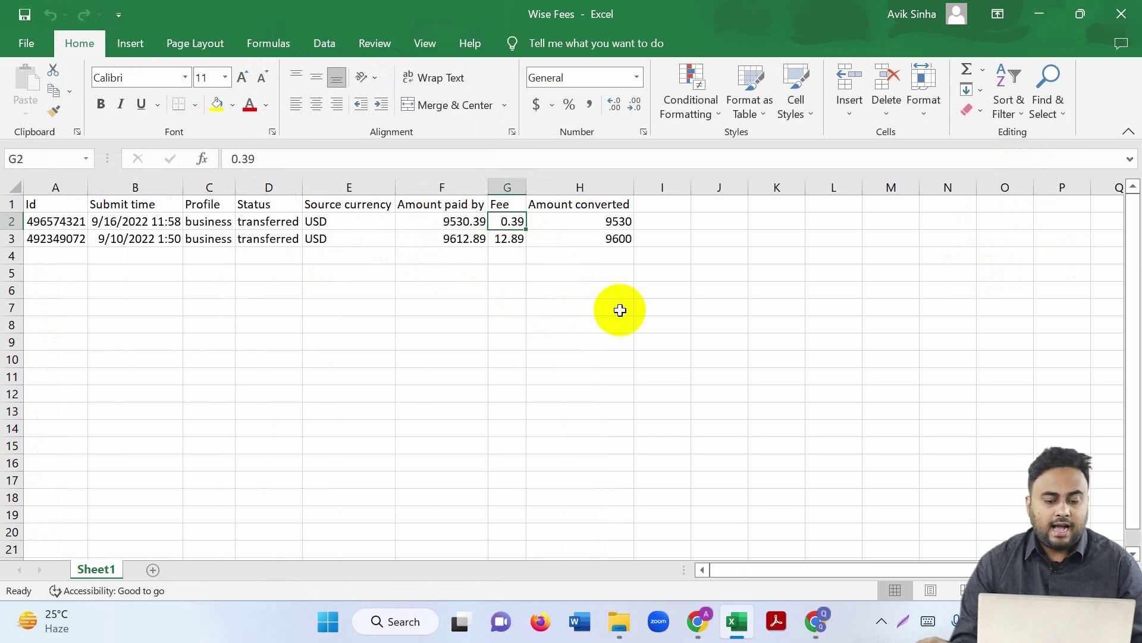
pyautogui.click(455, 240)
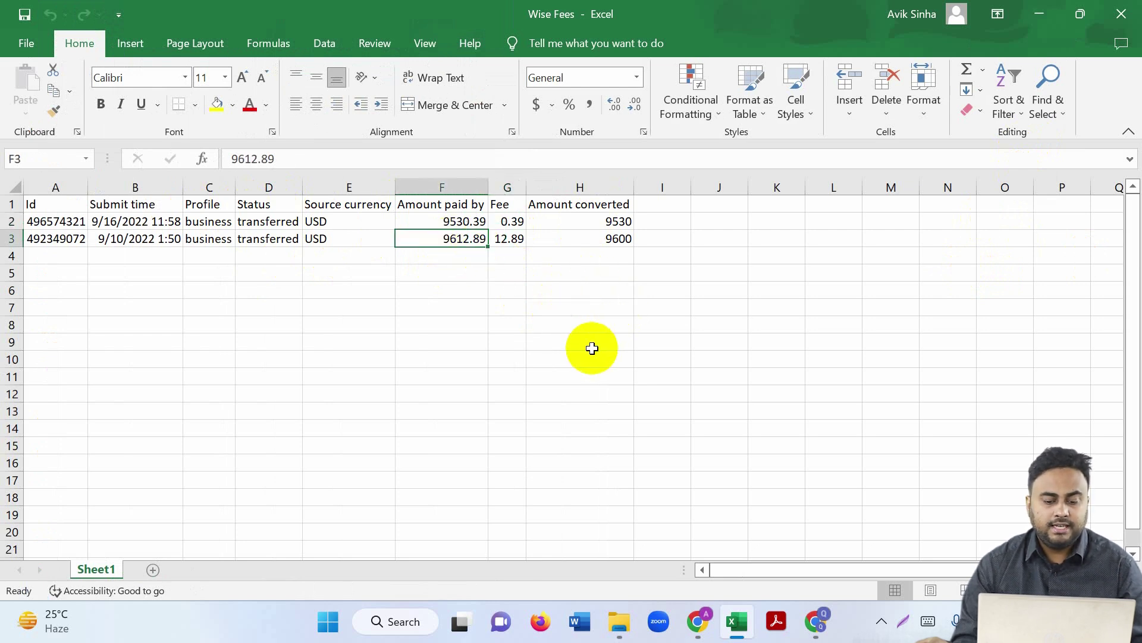
pyautogui.click(512, 244)
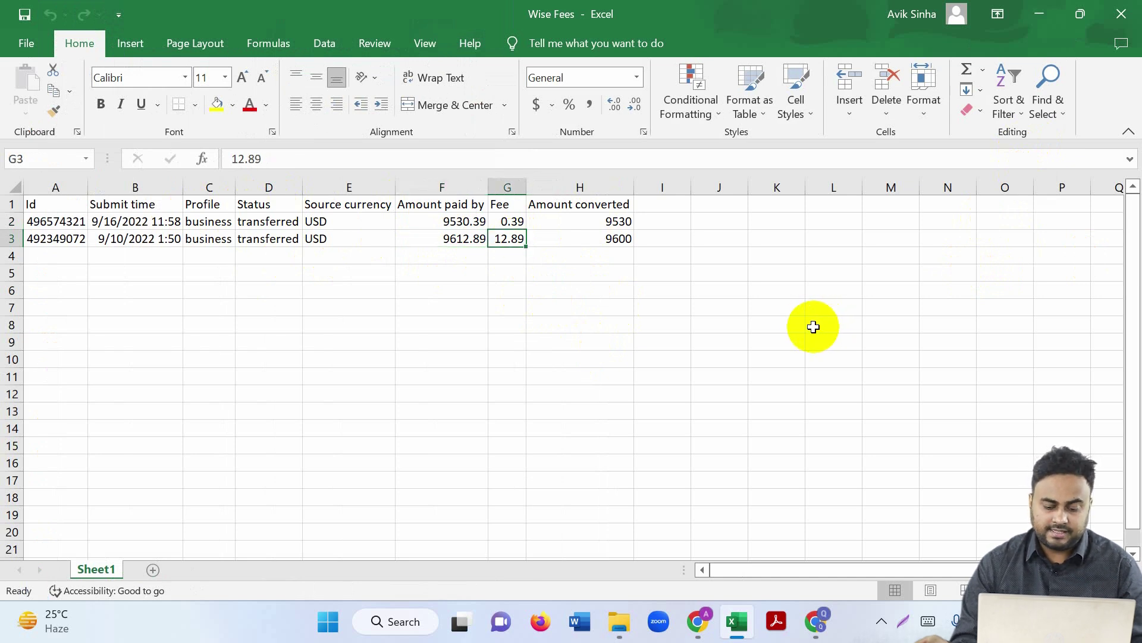
# - Switch back to QuickBooks Online and start splitting the 09/09/2022 Huaxi China transaction
pyautogui.click(703, 623)
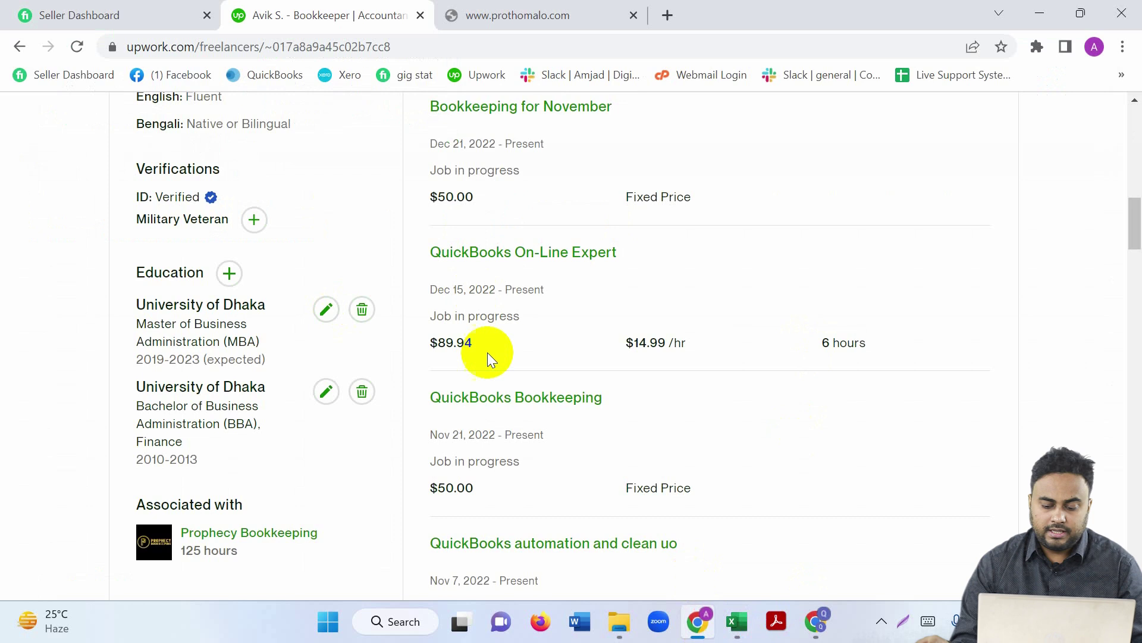
pyautogui.click(815, 622)
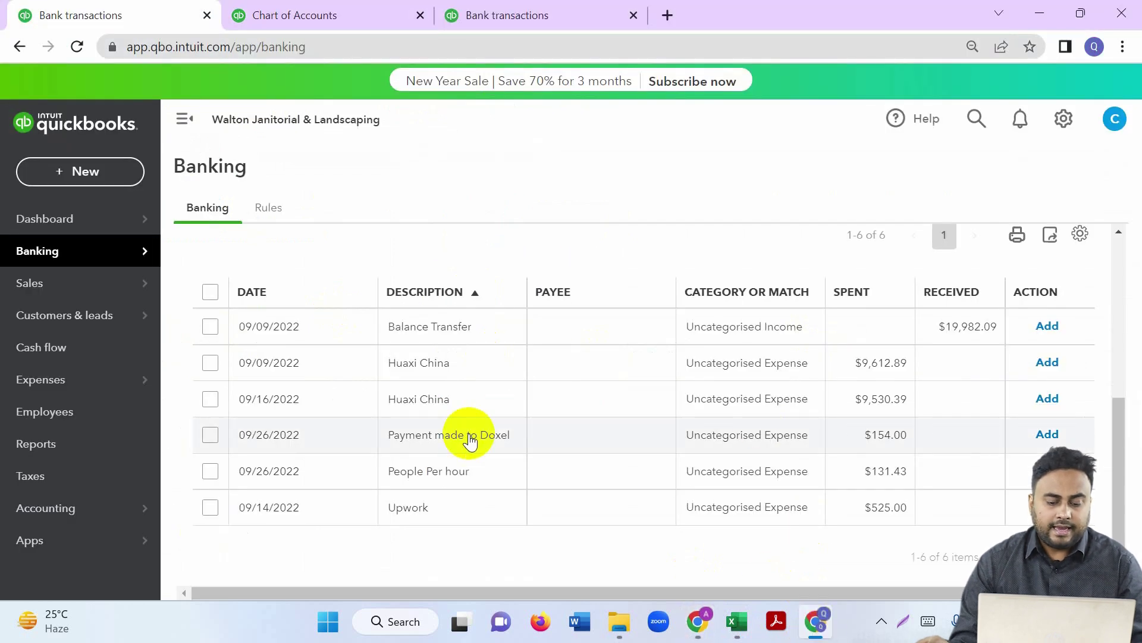
pyautogui.click(435, 369)
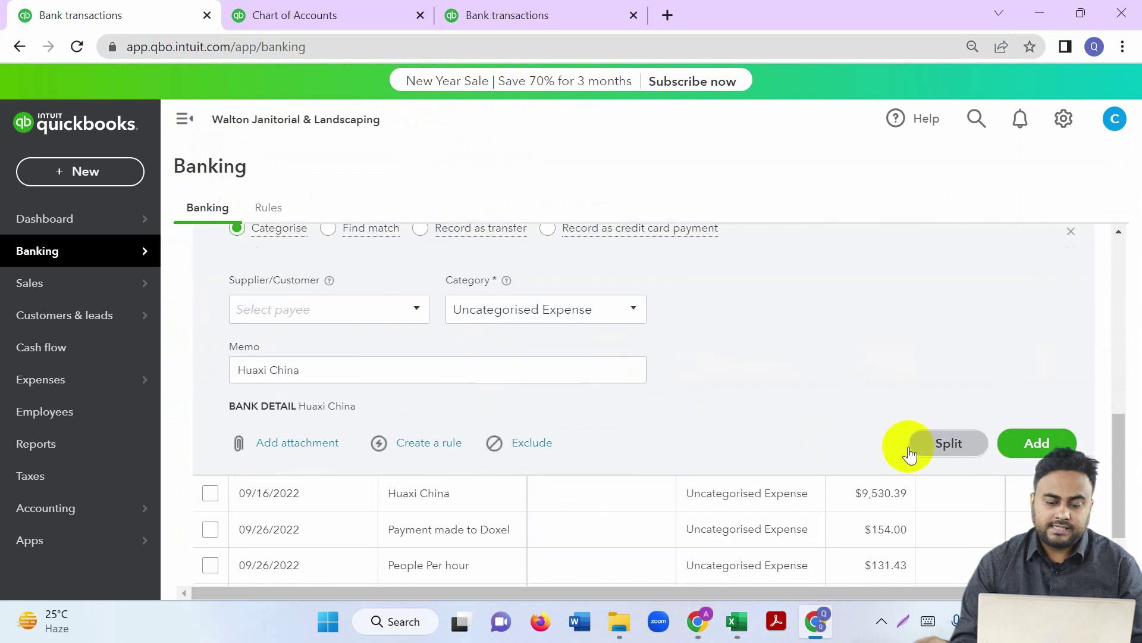
pyautogui.scroll(1, 784, 373)
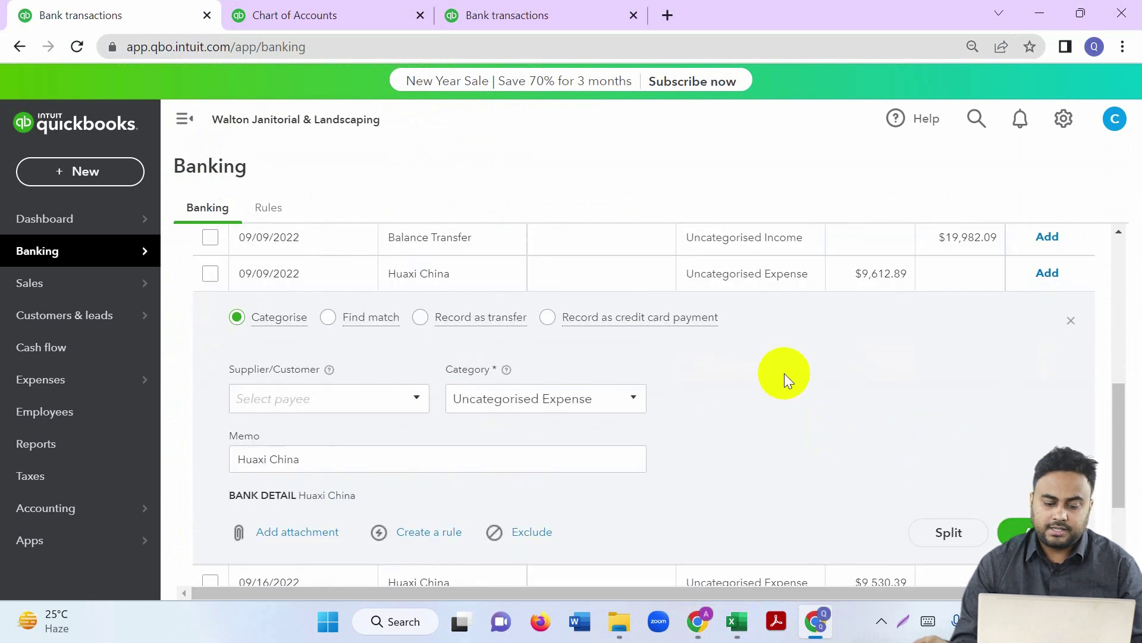
pyautogui.click(949, 533)
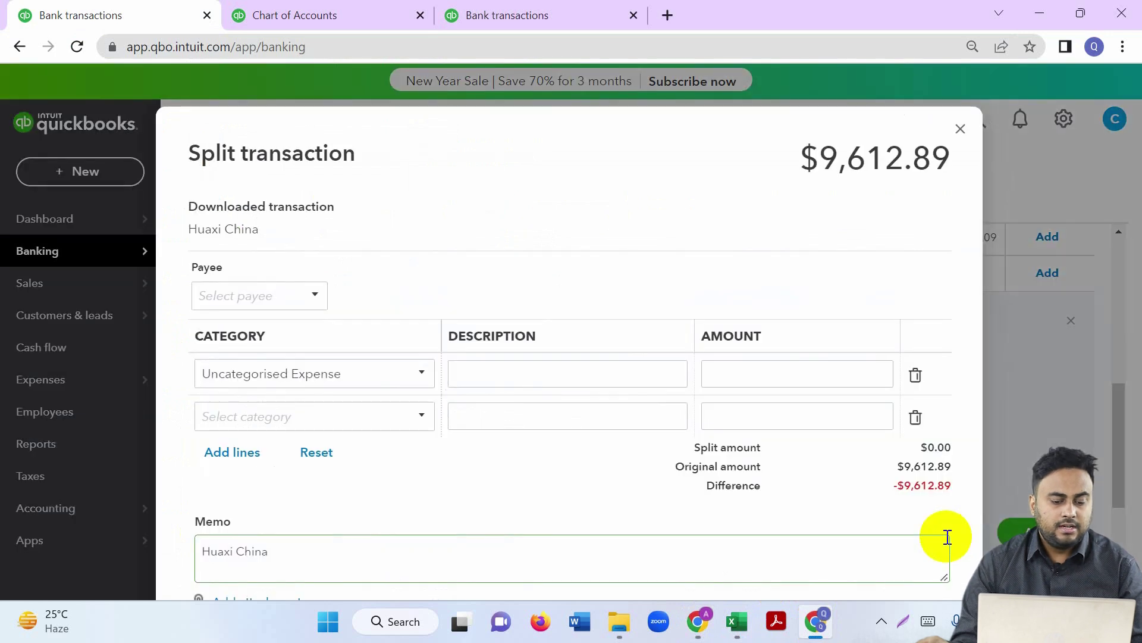
# - Save "Huaxi China" as a new supplier with USD United States Dollar currency as the split transaction's payee
pyautogui.click(227, 290)
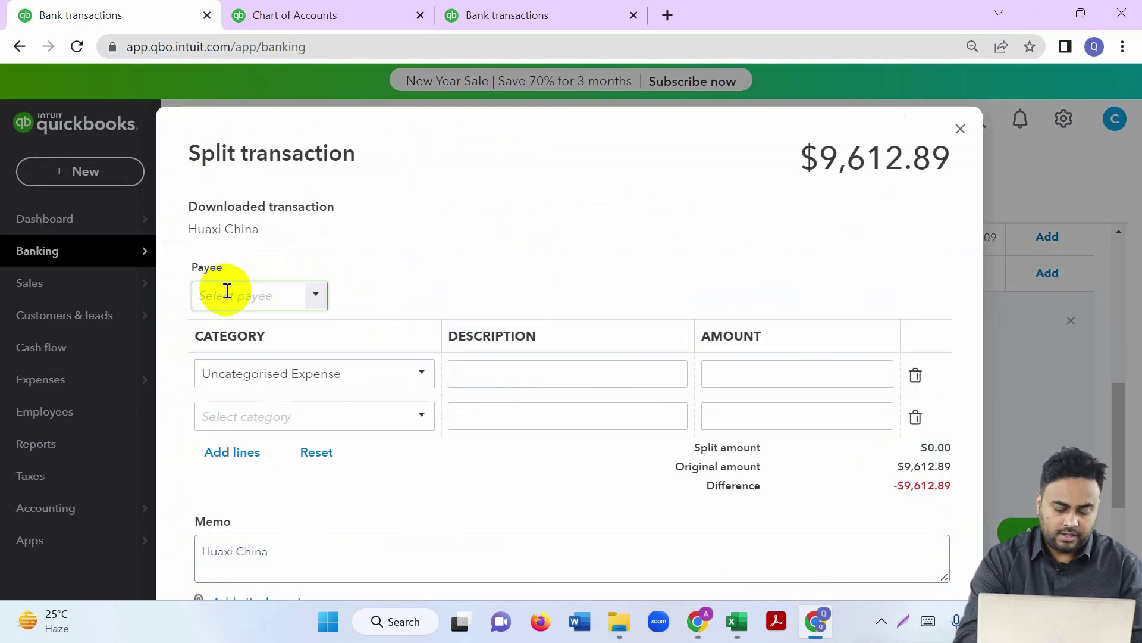
pyautogui.write('Hua')
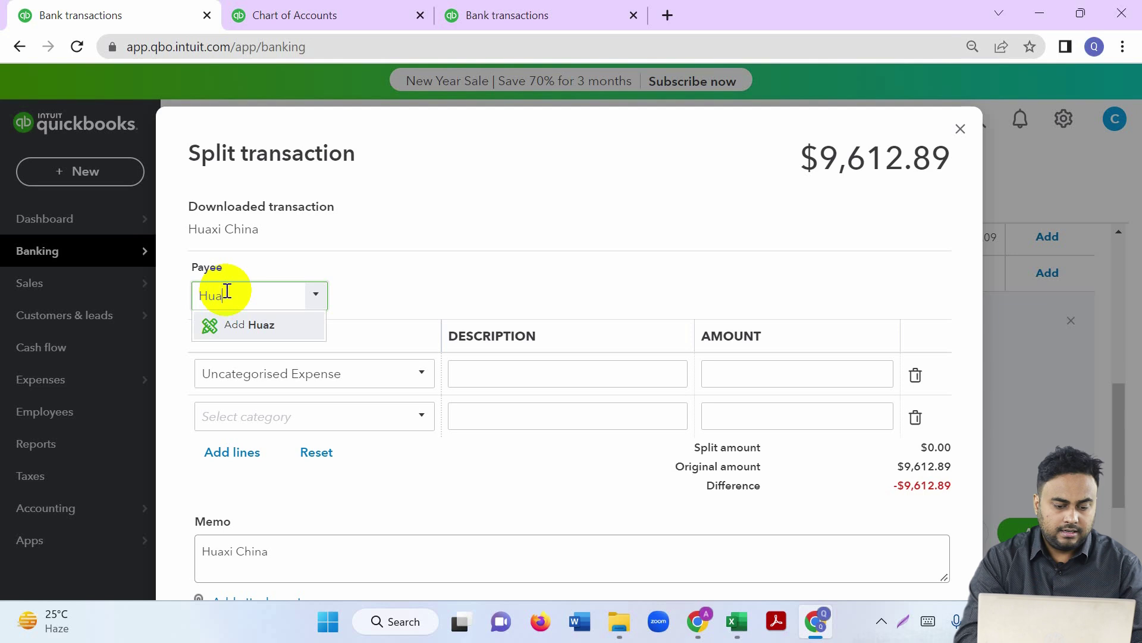
pyautogui.write('xi China')
pyautogui.click(273, 324)
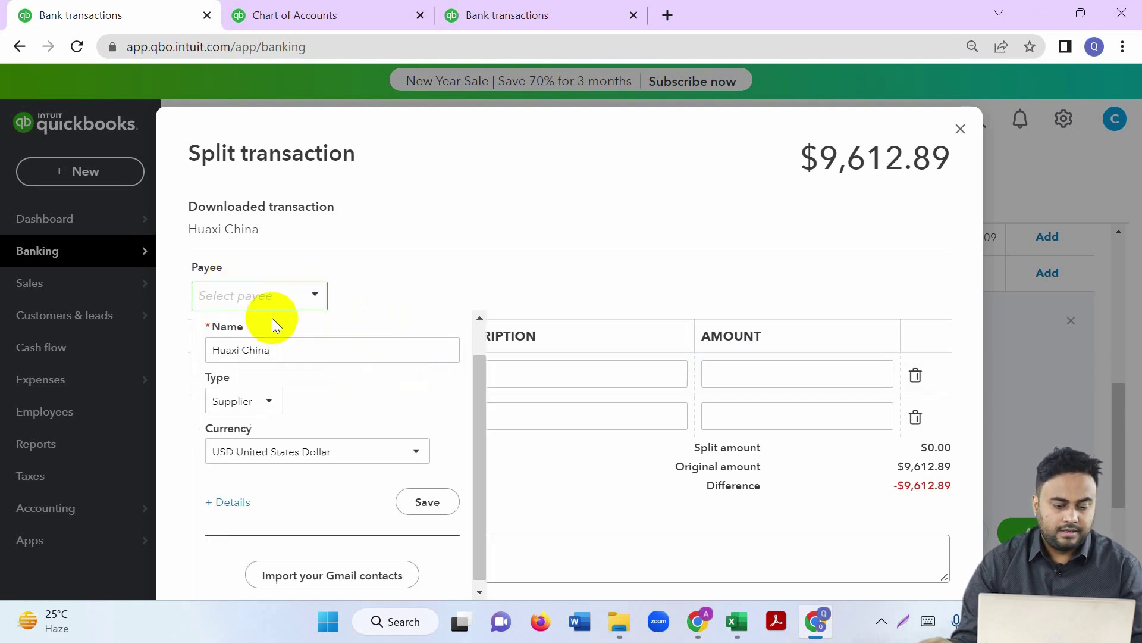
pyautogui.click(426, 504)
# - Start a new account named "Cost of Sales" as the category of the first split line
pyautogui.click(353, 378)
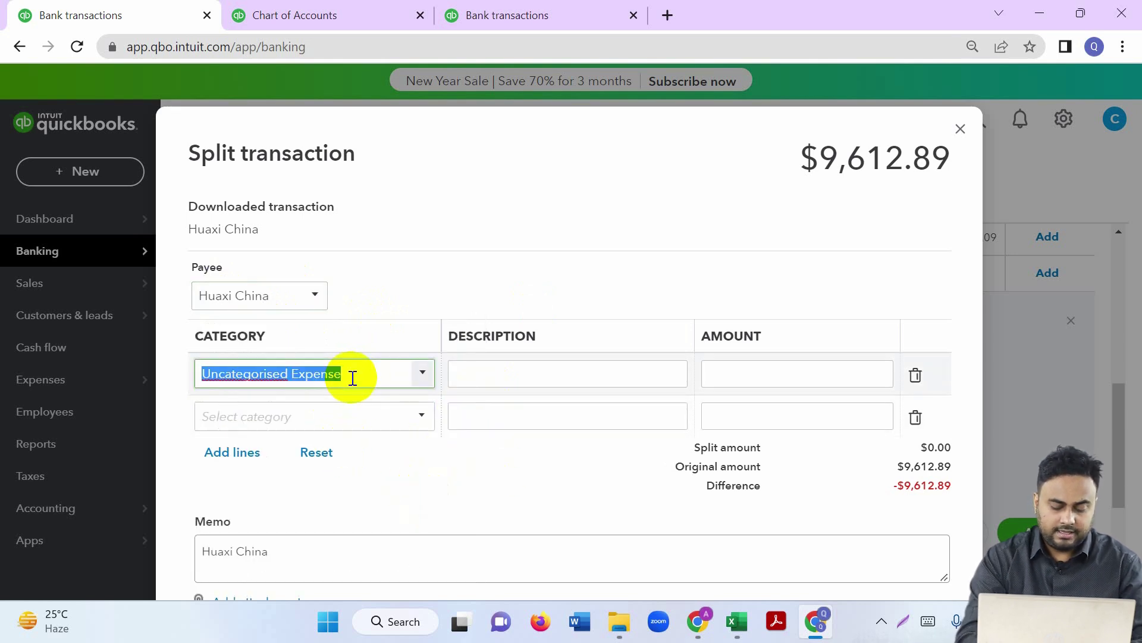
pyautogui.write('Cost')
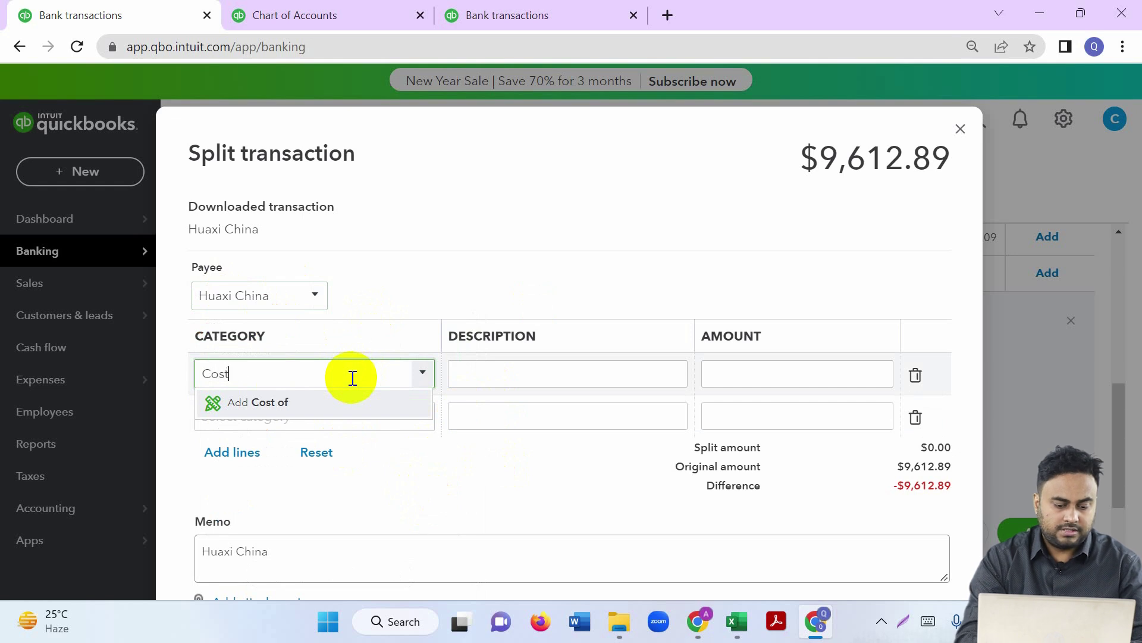
pyautogui.press('BackSpace')
pyautogui.write('Cost')
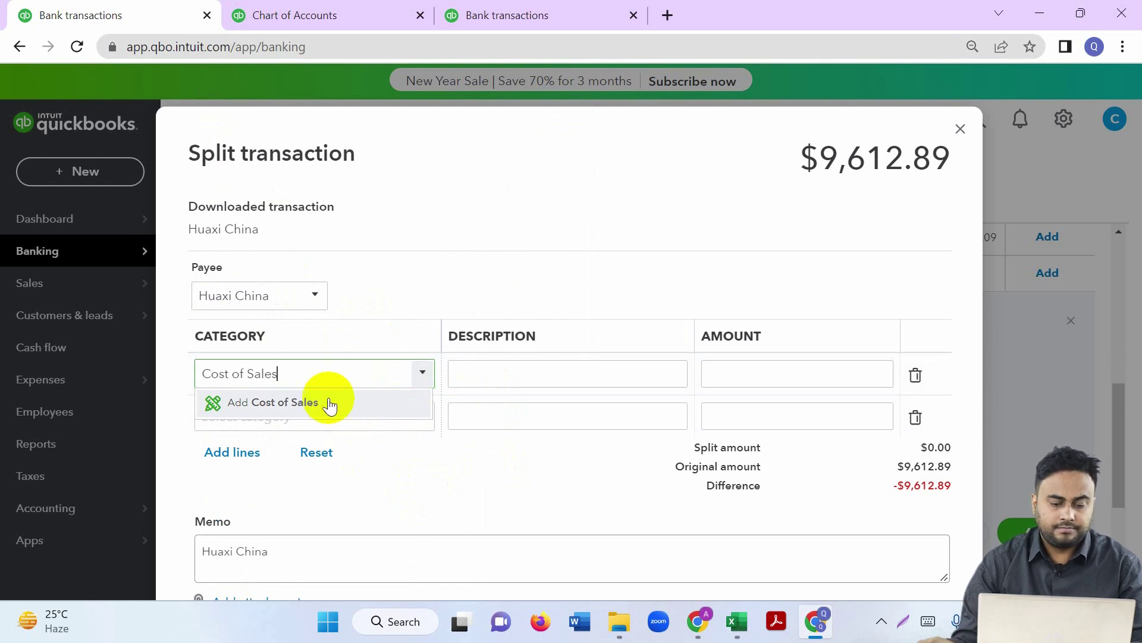
pyautogui.click(688, 294)
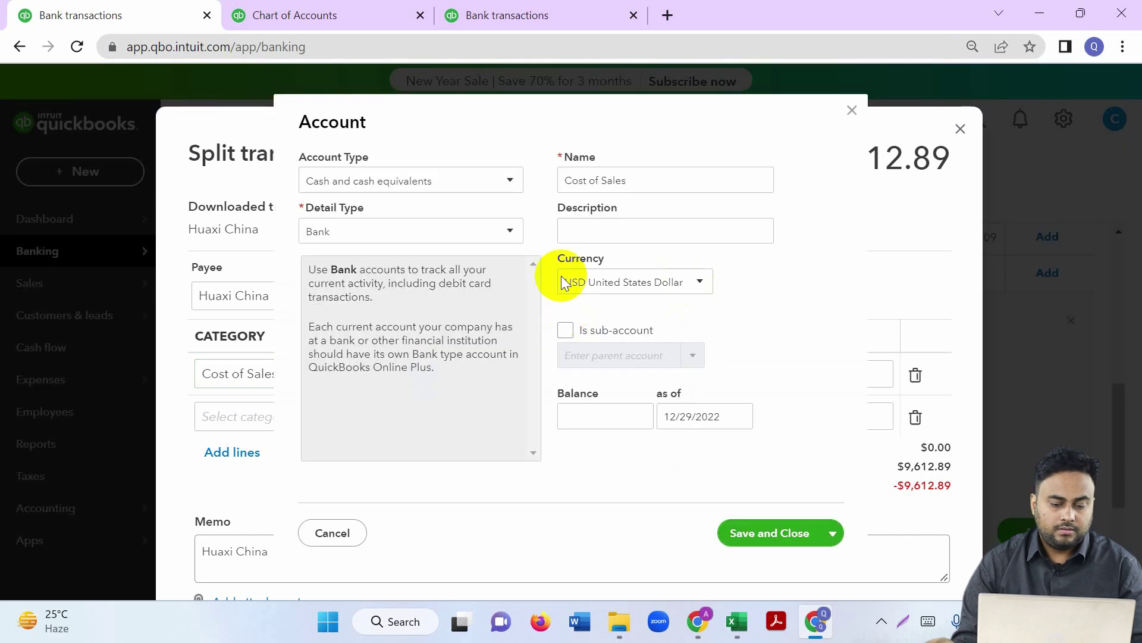
# - Save the account with type Cost of sales and detail type Supplies and materials - COS, and set the line's amount to 9600
pyautogui.click(406, 179)
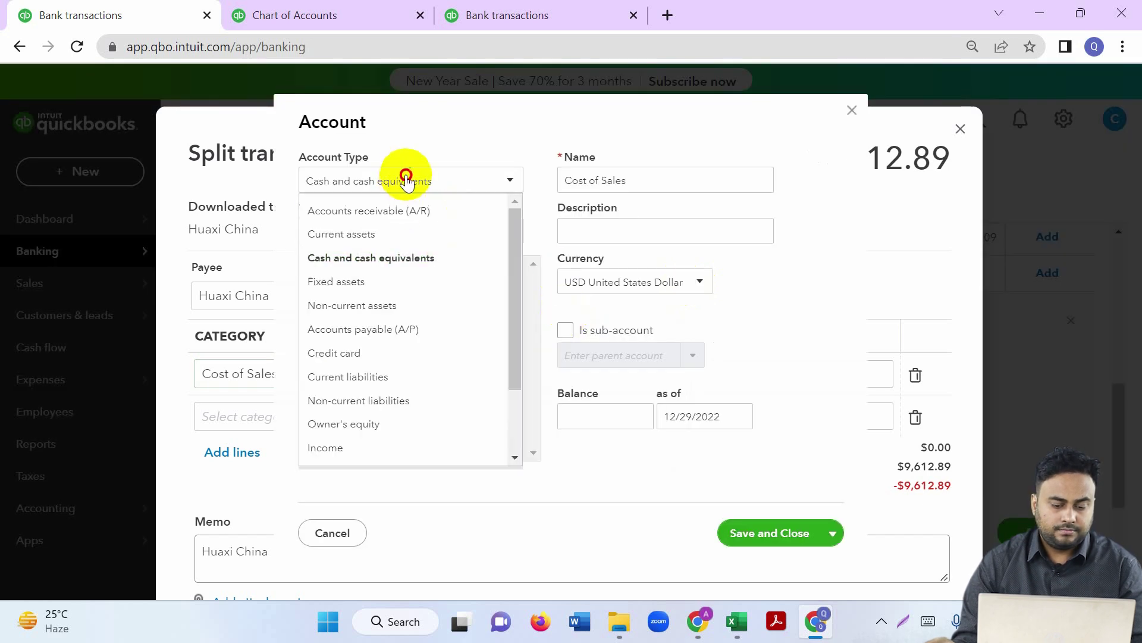
pyautogui.scroll(-2, 407, 393)
pyautogui.scroll(2, 410, 397)
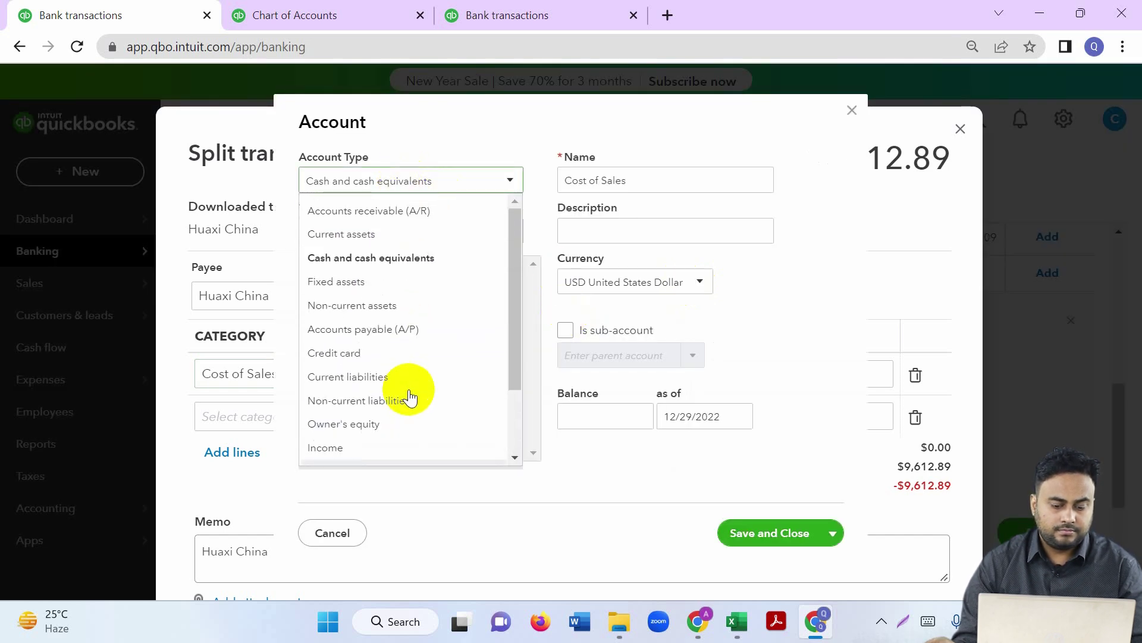
pyautogui.scroll(-2, 409, 397)
pyautogui.click(413, 399)
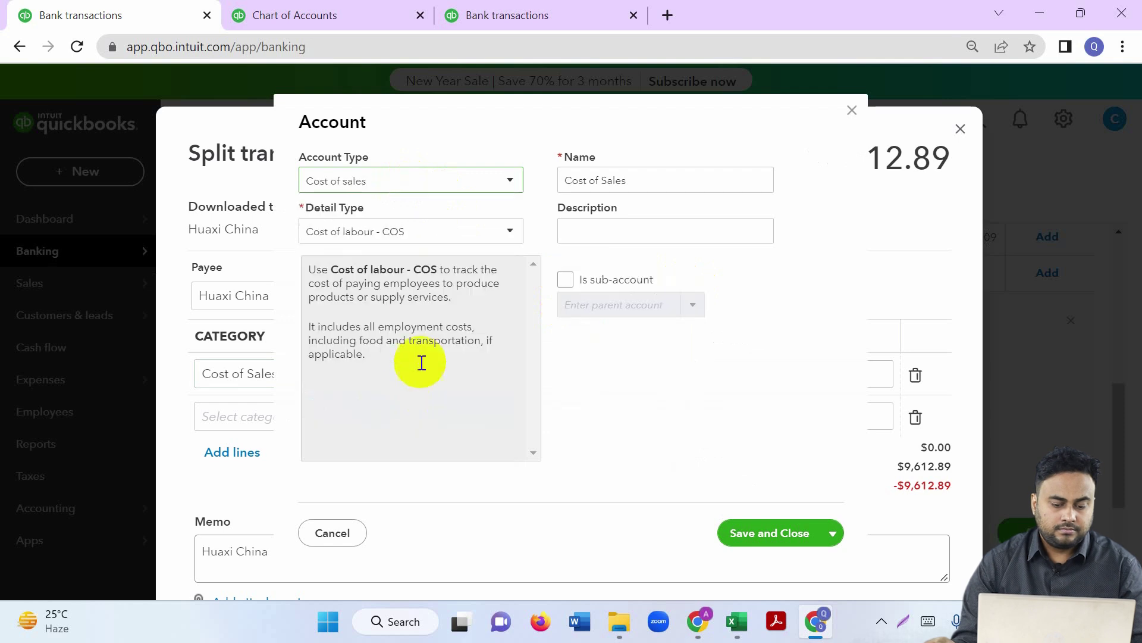
pyautogui.click(396, 240)
pyautogui.click(441, 357)
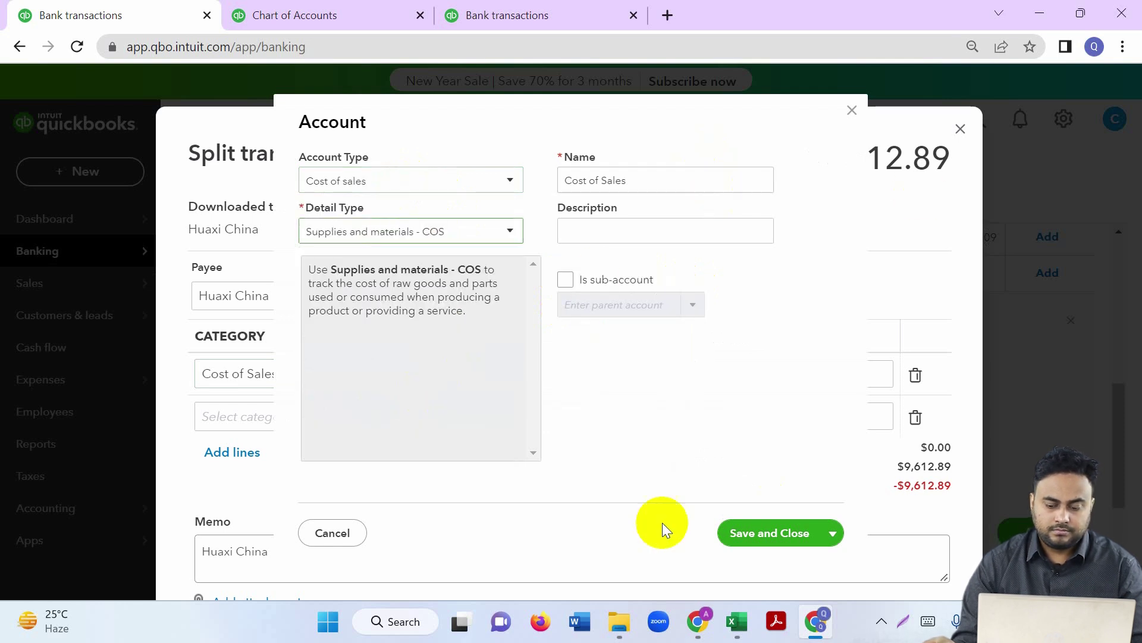
pyautogui.click(789, 533)
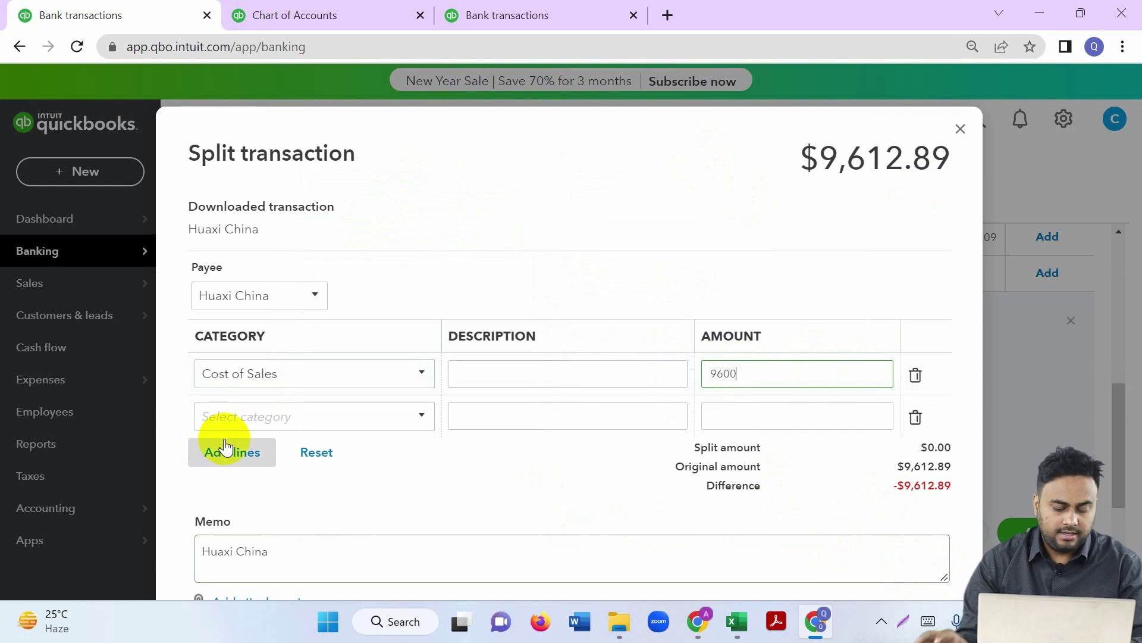
# - Set the second split line to Bank charges with an amount of 12.89, and apply and accept the split
pyautogui.click(261, 419)
pyautogui.write('Bank charges')
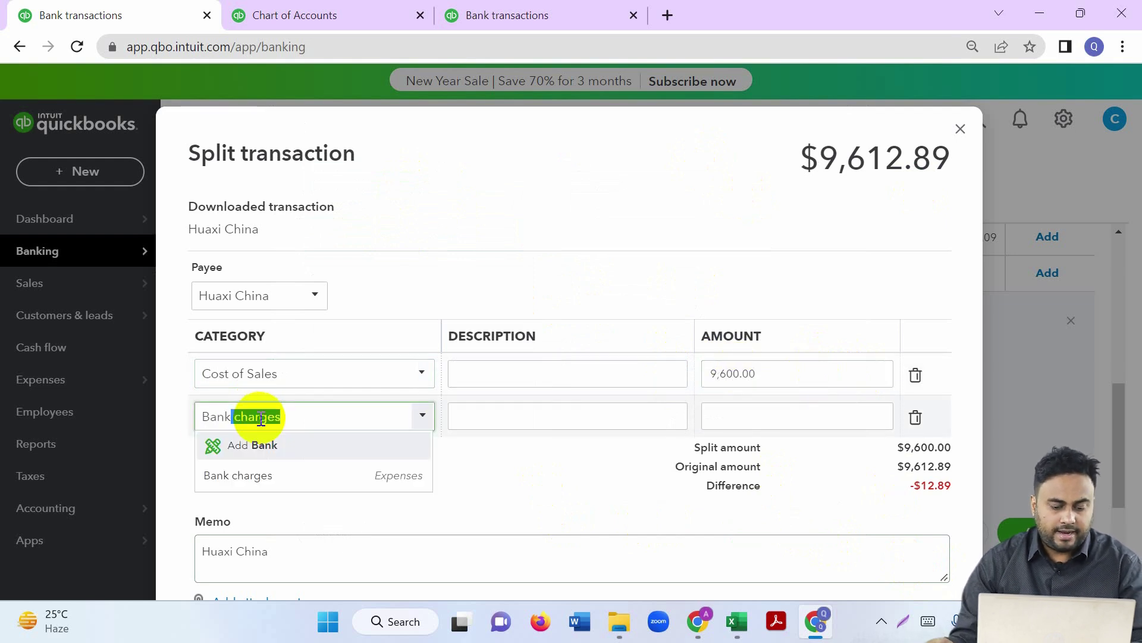
pyautogui.click(255, 475)
pyautogui.click(732, 415)
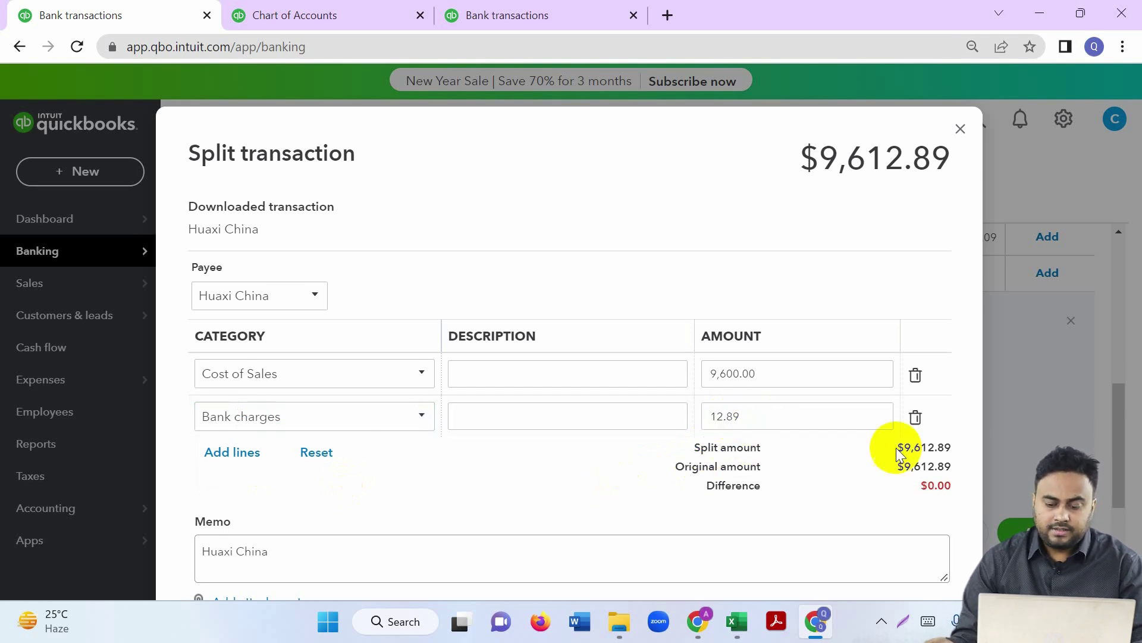
pyautogui.scroll(-3, 910, 377)
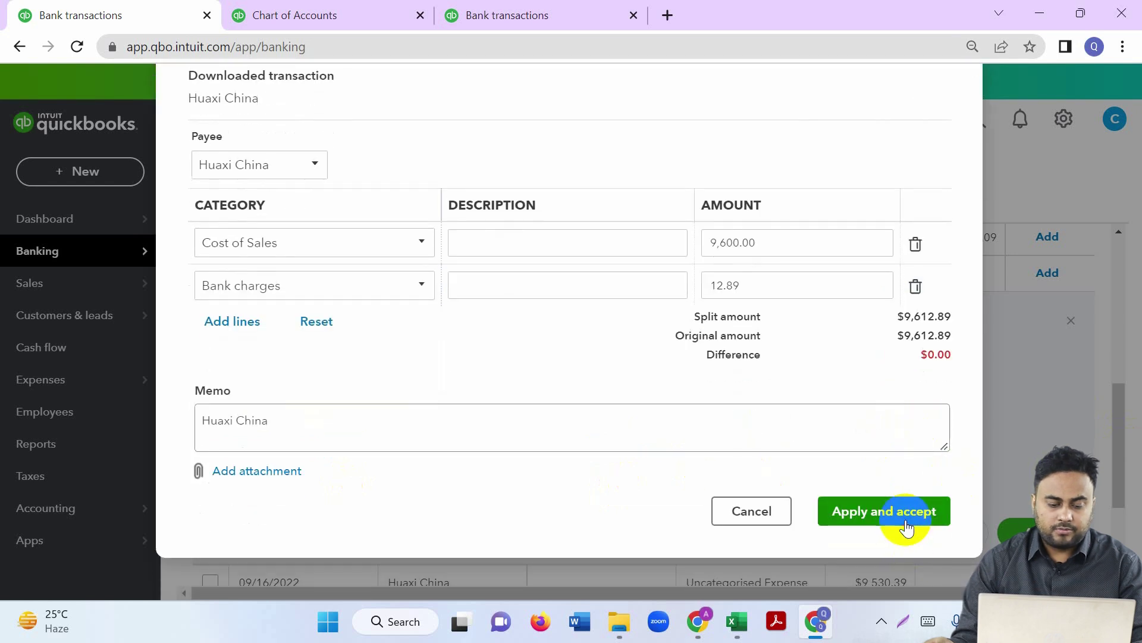
pyautogui.click(931, 524)
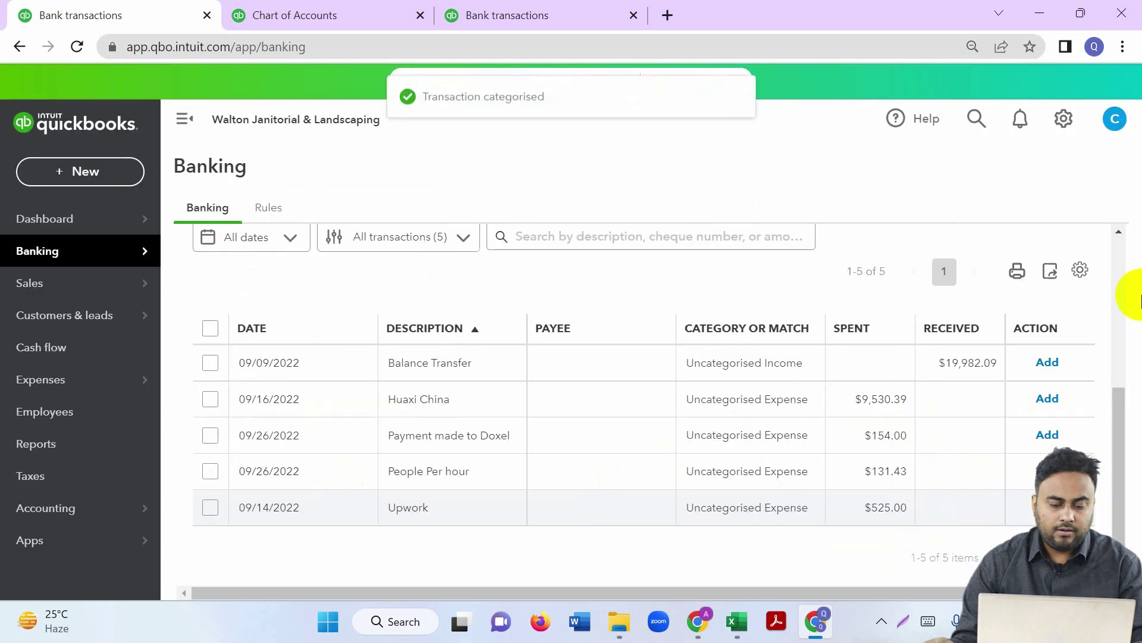
# - Start splitting the 09/16/2022 Huaxi China transaction and choose the existing USD supplier Huaxi China as payee
pyautogui.click(444, 409)
pyautogui.scroll(-2, 592, 479)
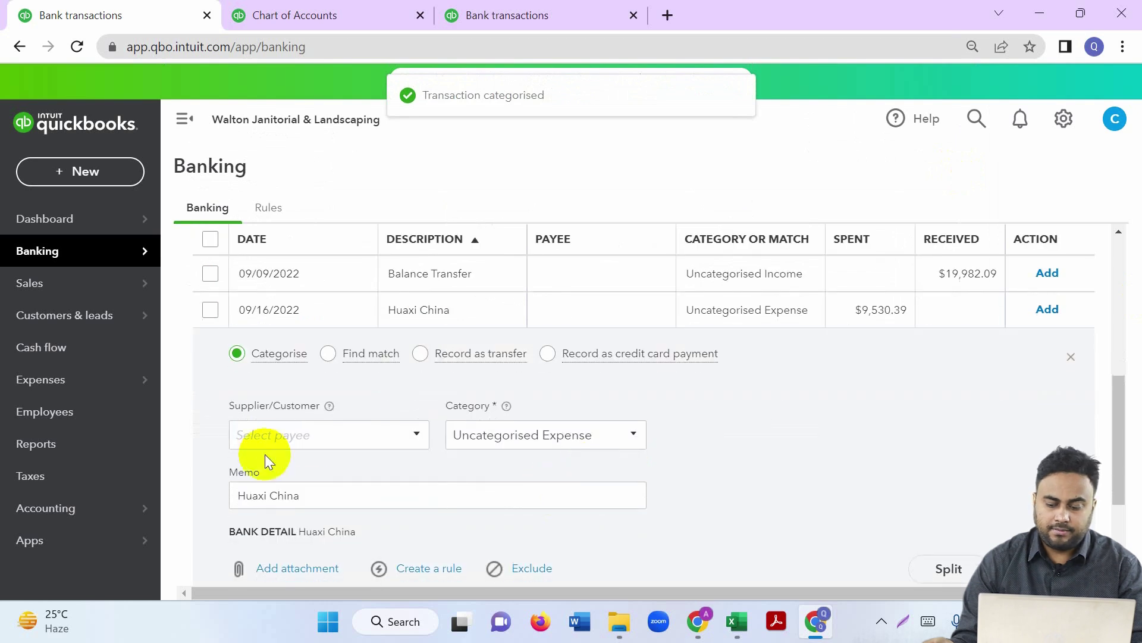
pyautogui.click(977, 554)
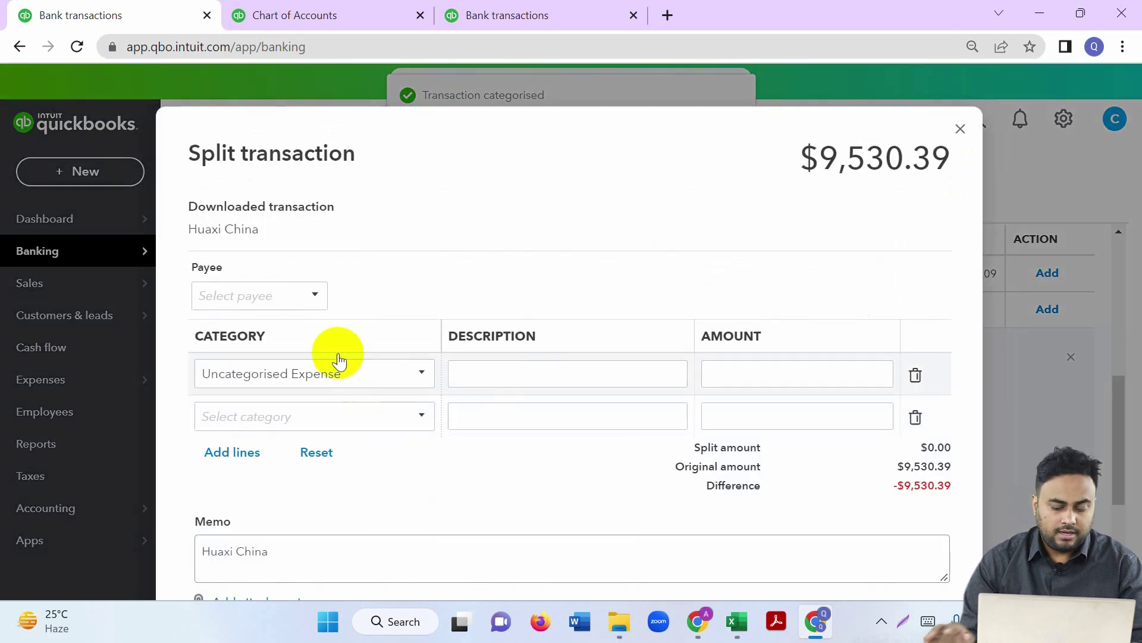
pyautogui.click(265, 290)
pyautogui.write('hua')
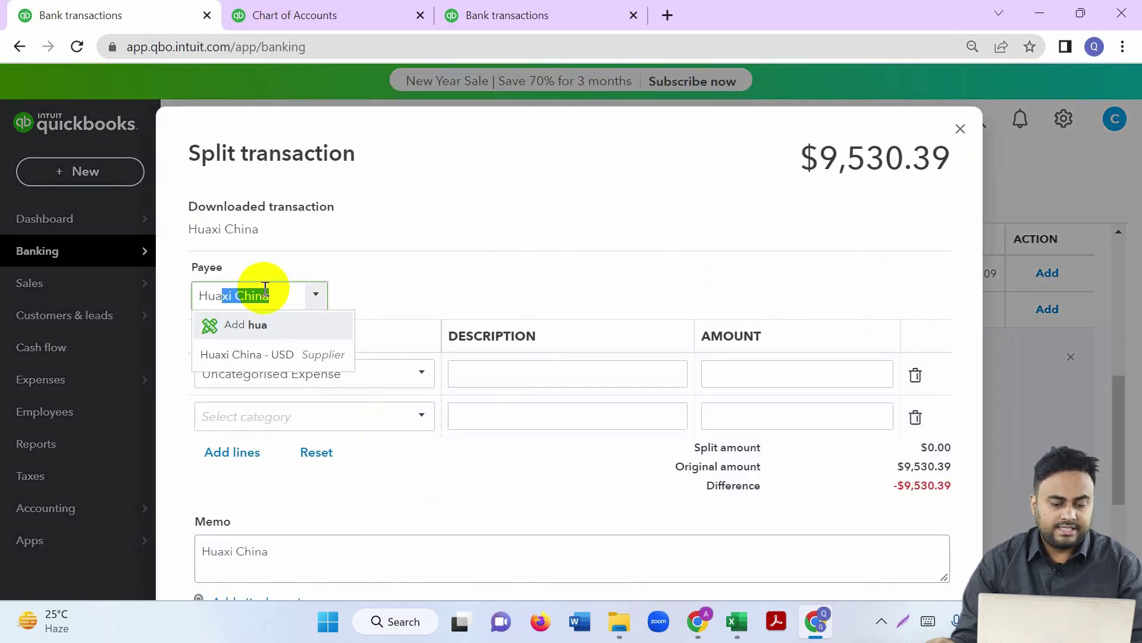
pyautogui.click(325, 358)
# - Set the first split line's category to Cost of Sales with an amount of 9530
pyautogui.click(337, 375)
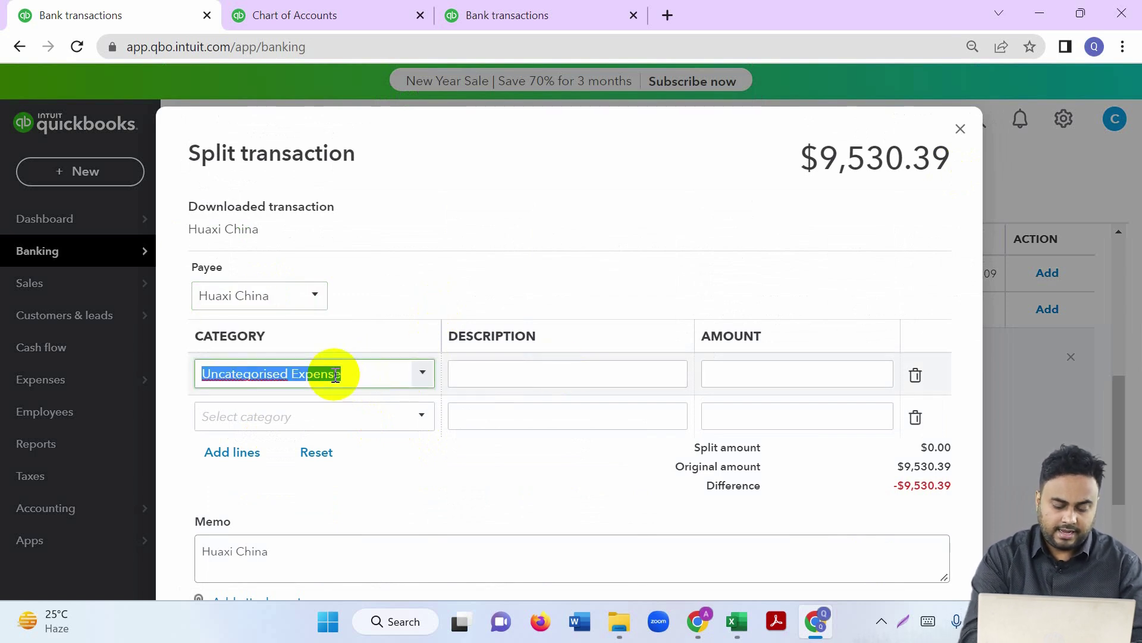
pyautogui.write('Cost of Sales')
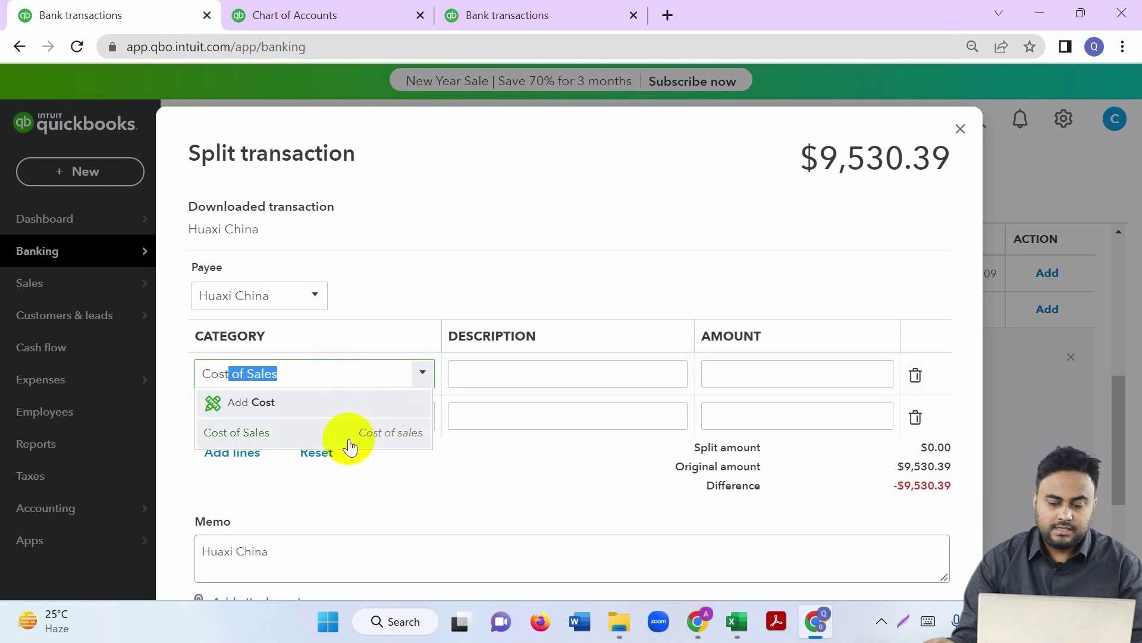
pyautogui.click(348, 433)
pyautogui.click(805, 375)
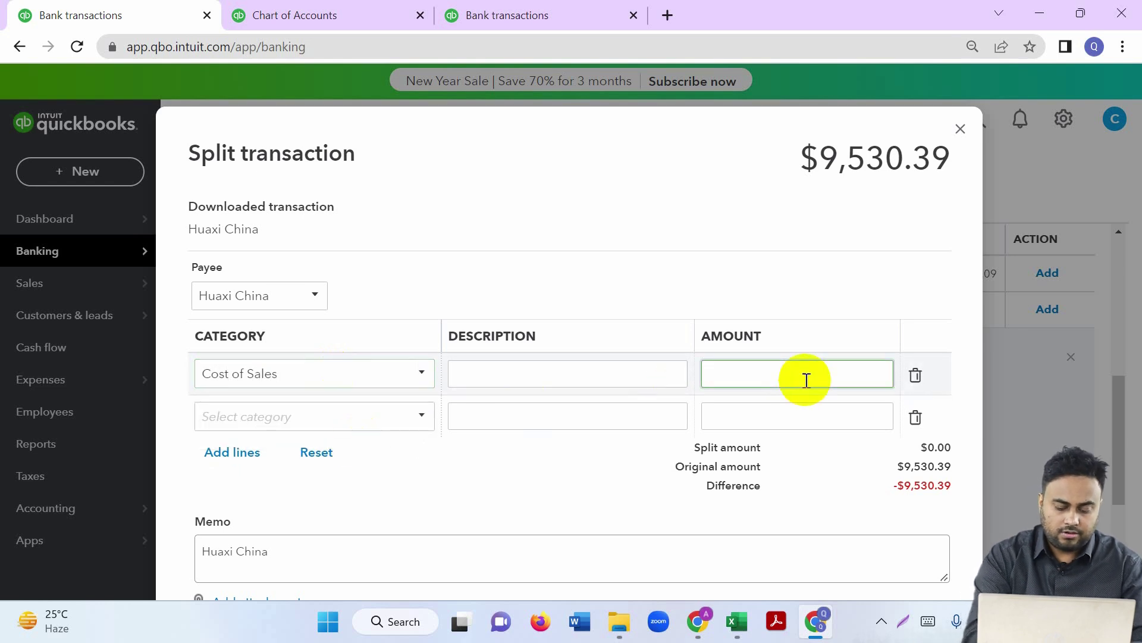
pyautogui.write('9530')
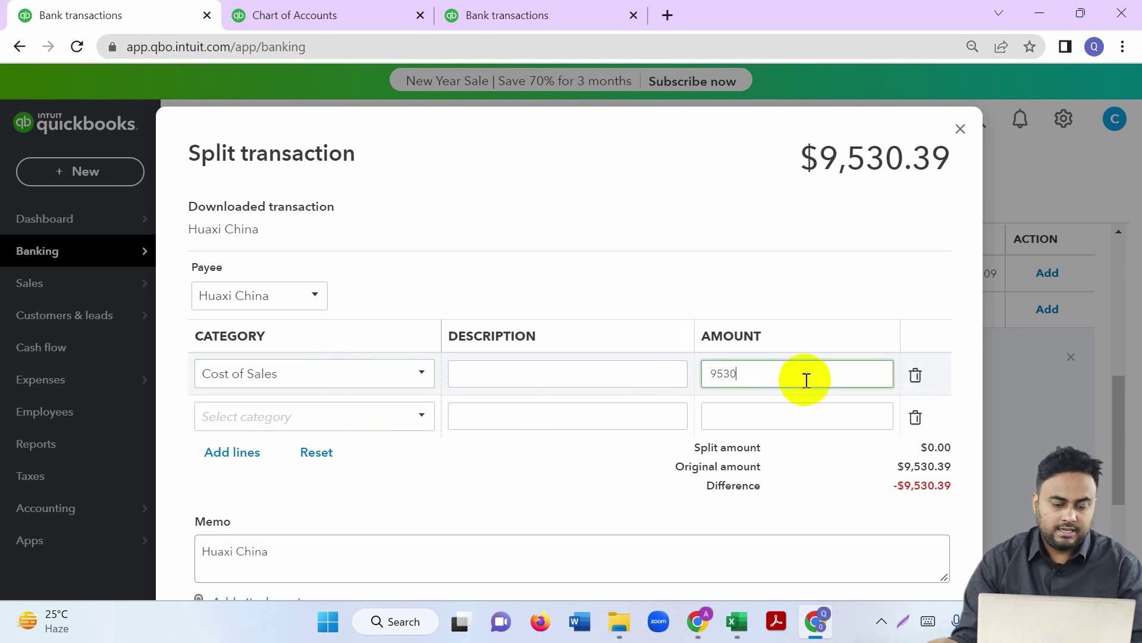
# - Set the second split line to Bank charges with an amount of 0.39, and apply and accept the split
pyautogui.click(307, 422)
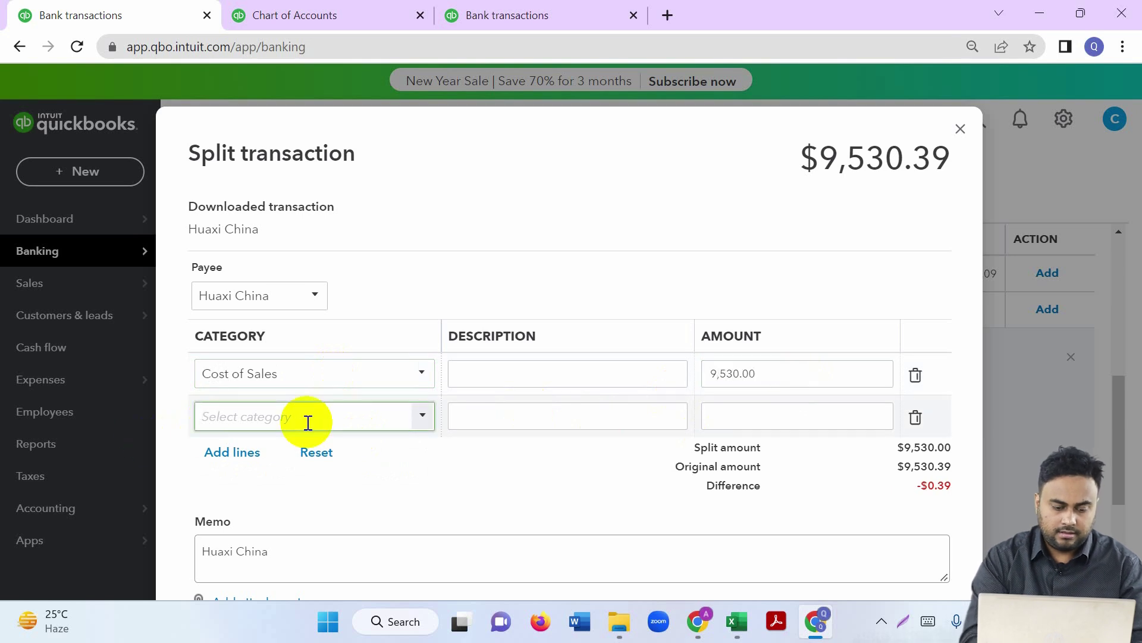
pyautogui.write('Bank')
pyautogui.press('Tab')
pyautogui.press('Tab')
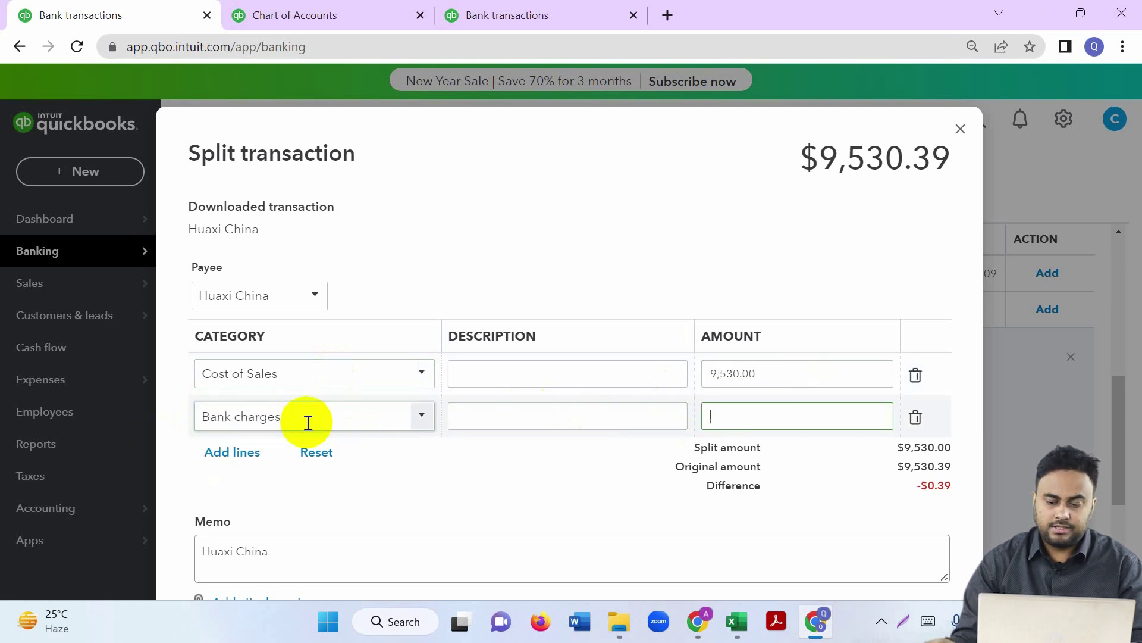
pyautogui.click(787, 406)
pyautogui.write('.3')
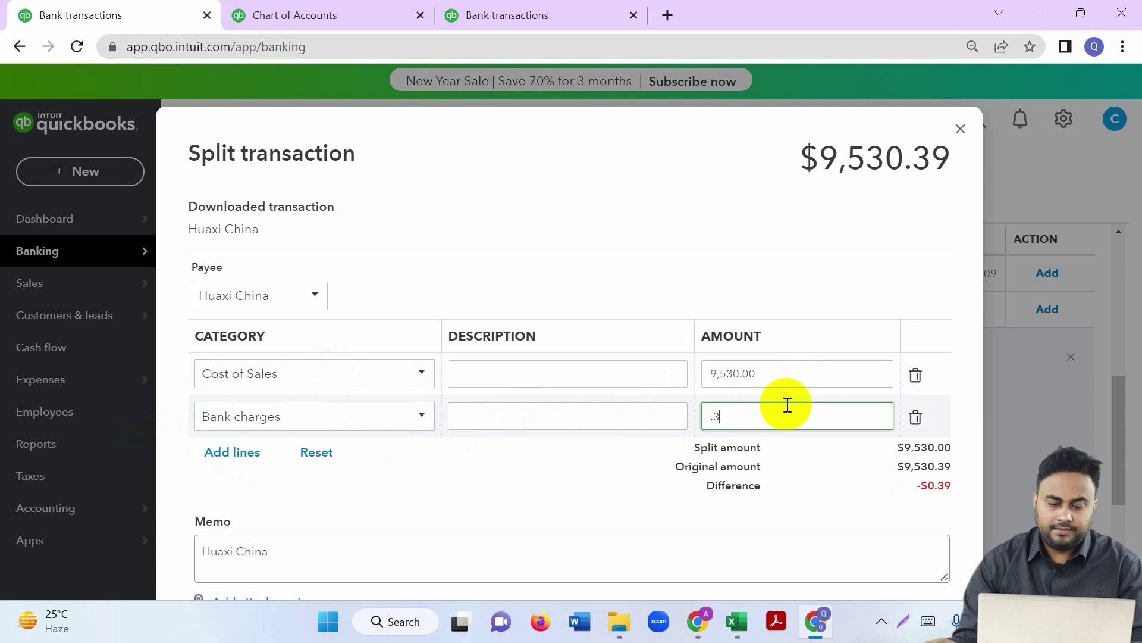
pyautogui.click(694, 444)
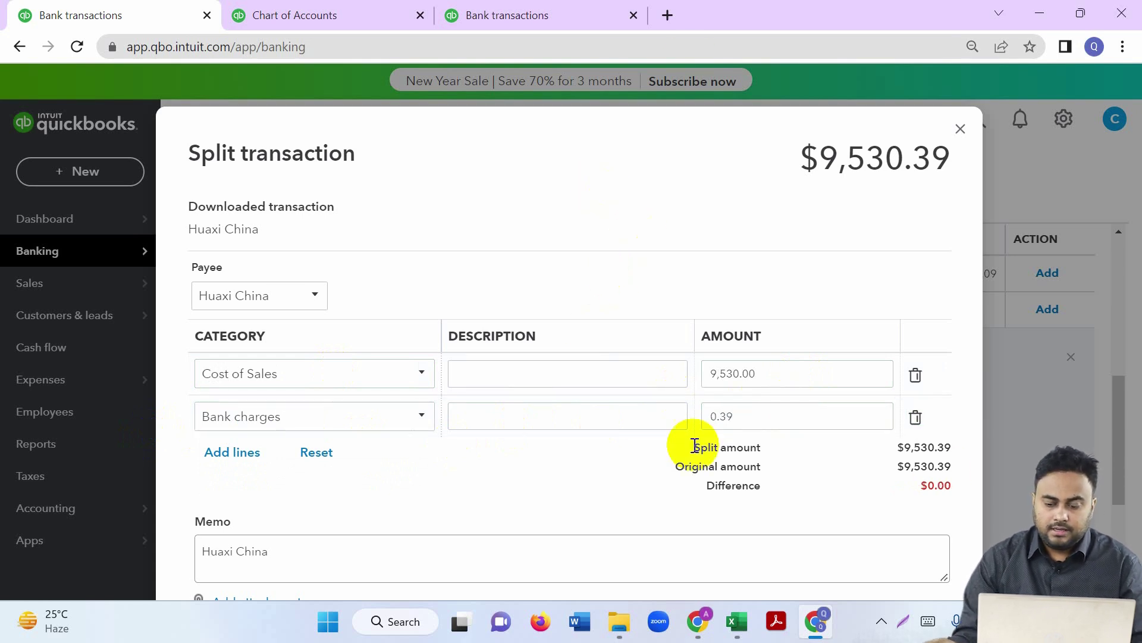
pyautogui.scroll(-2, 623, 409)
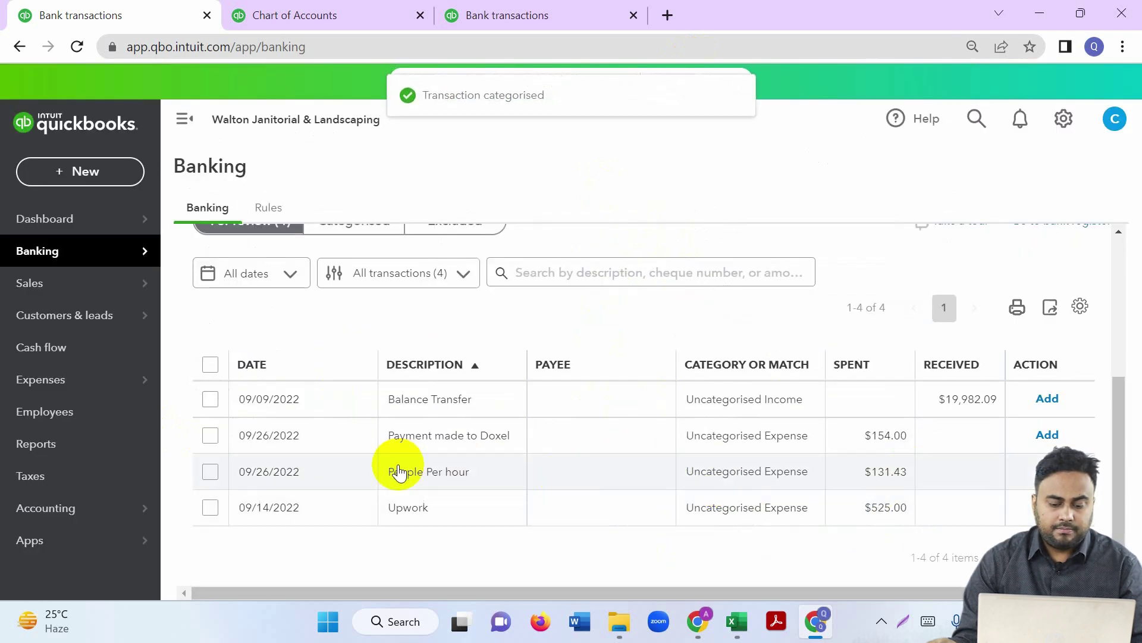
# - Save "Doxel" as a new supplier with USD United States Dollar currency as payee of the 09/26/2022 "Payment made to Doxel" transaction
pyautogui.click(418, 453)
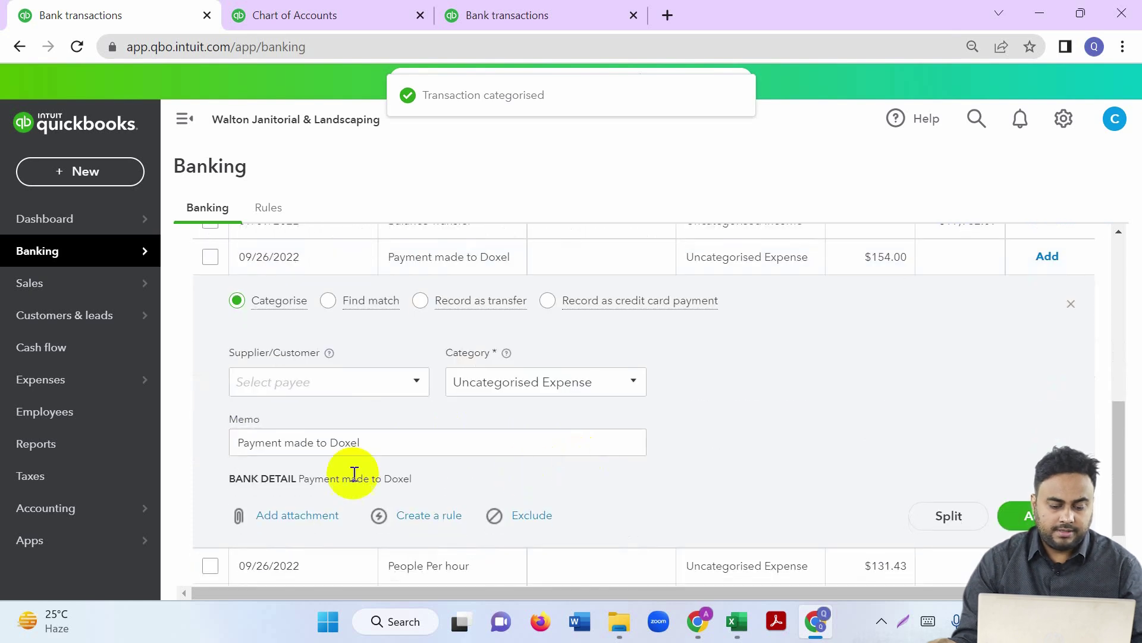
pyautogui.doubleClick(350, 443)
pyautogui.hotkey('ctrl', 'c')
pyautogui.click(314, 383)
pyautogui.hotkey('ctrl', 'v')
pyautogui.click(355, 417)
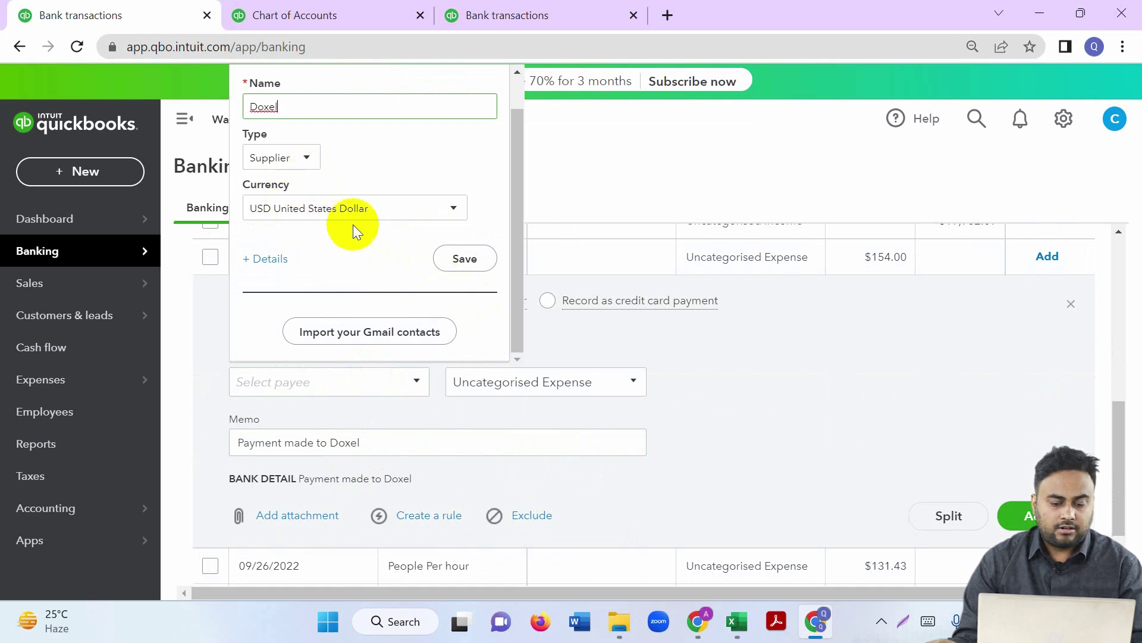
pyautogui.click(449, 257)
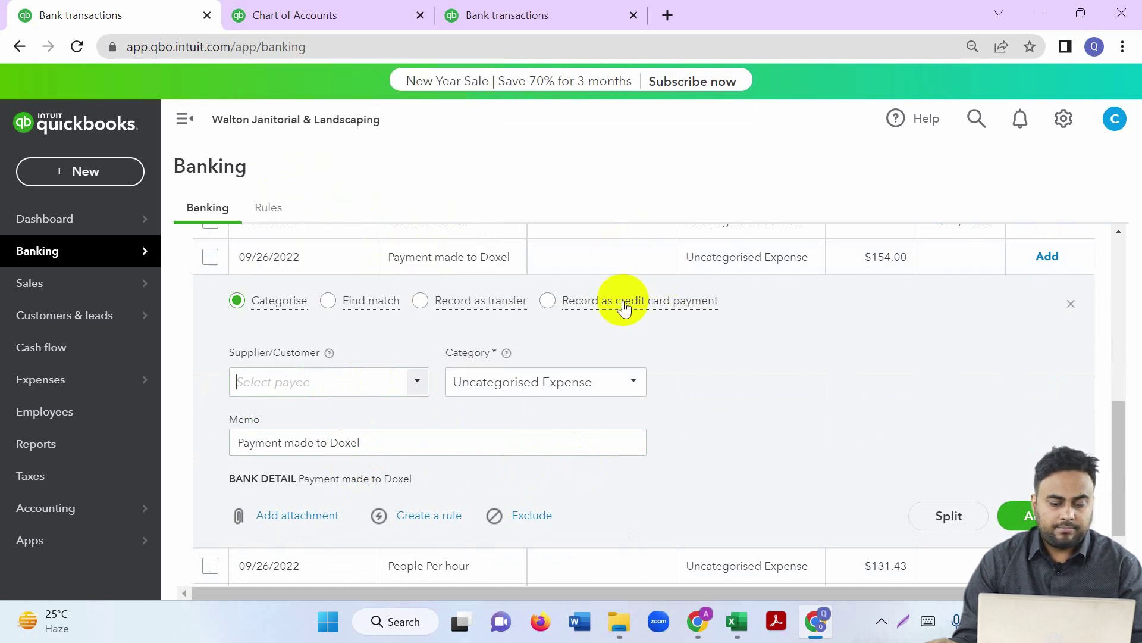
# - Start a new account named "Contract Labor" as the category of the Doxel transaction, correcting the misspelled word
pyautogui.click(613, 383)
pyautogui.write('Contarct Labor')
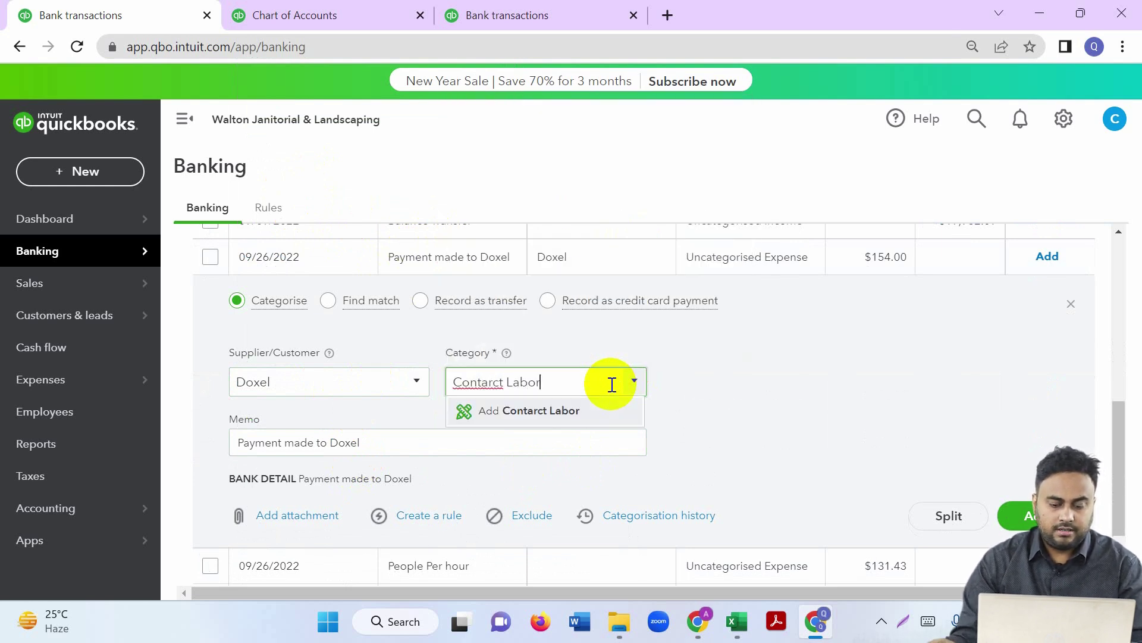
pyautogui.doubleClick(479, 382)
pyautogui.rightClick(490, 379)
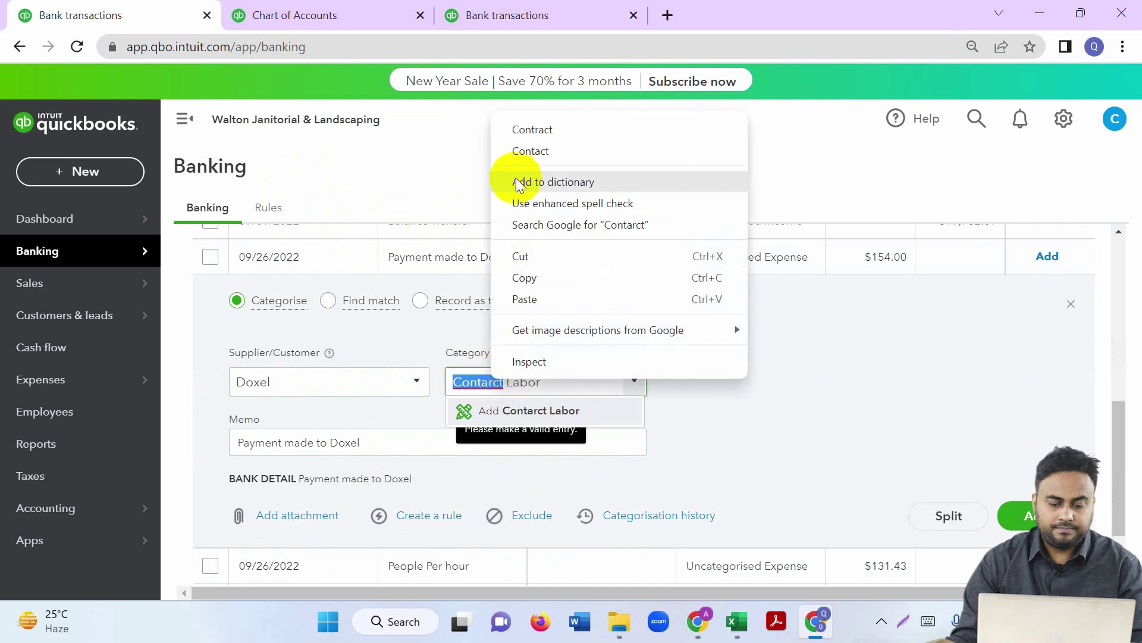
pyautogui.click(525, 132)
pyautogui.click(684, 391)
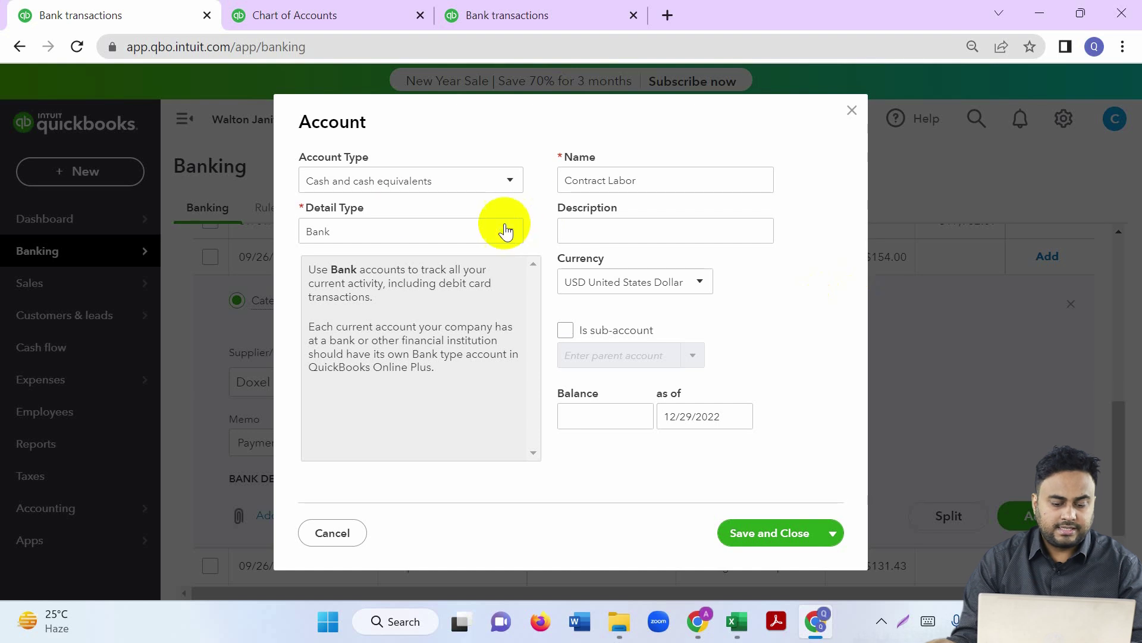
# - Save the account with type Cost of sales and detail type Cost of labour - COS, and add the Doxel transaction
pyautogui.click(394, 180)
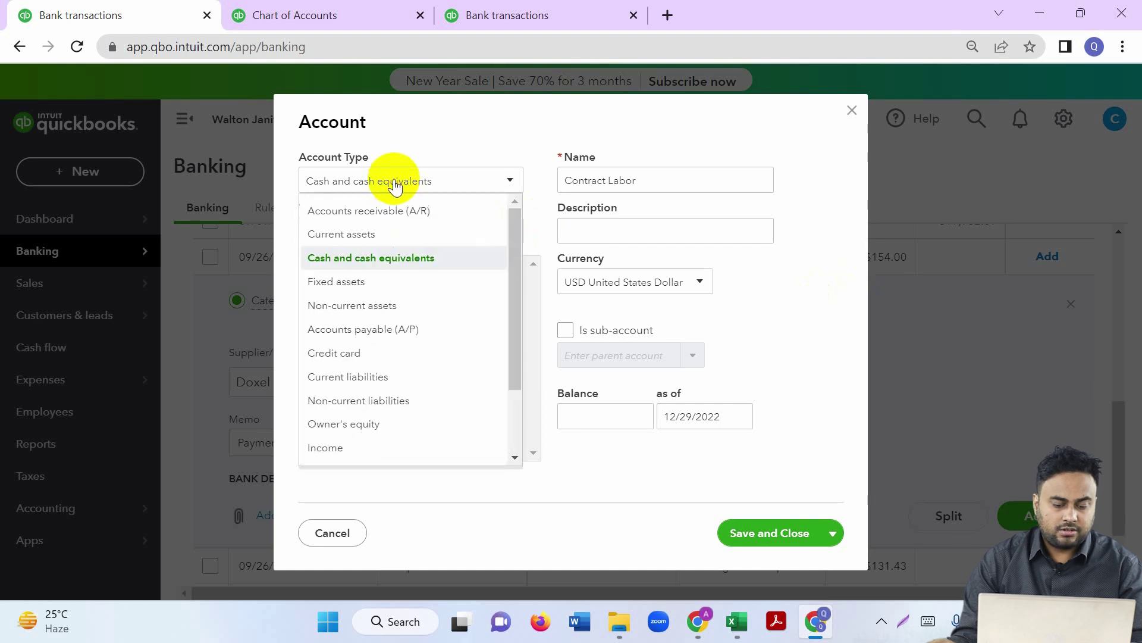
pyautogui.scroll(-2, 431, 392)
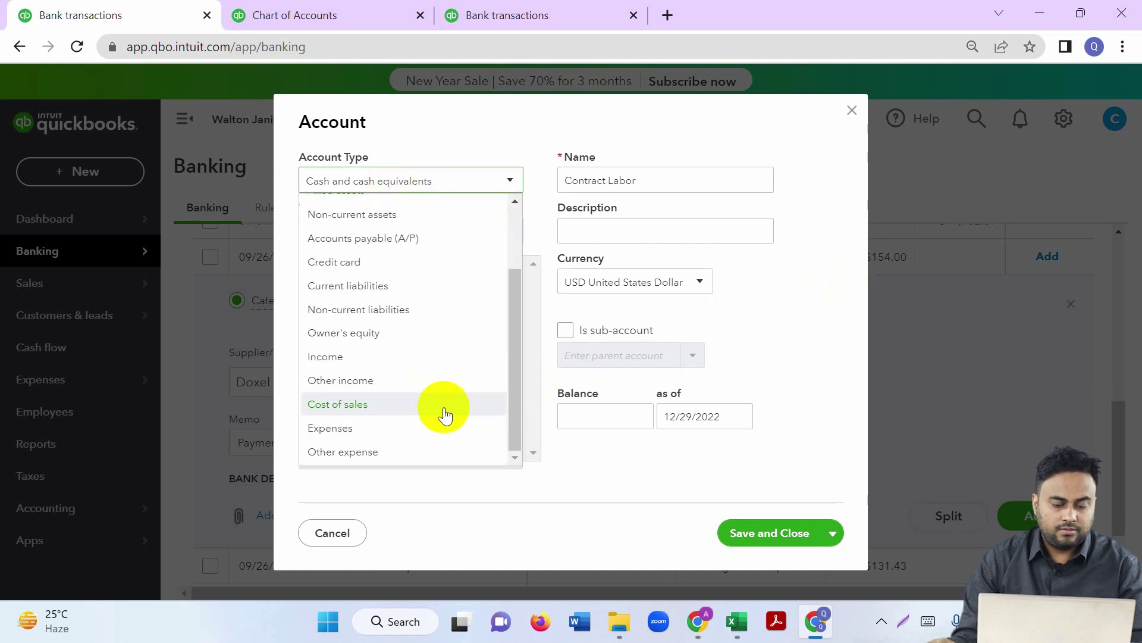
pyautogui.click(400, 404)
pyautogui.click(438, 233)
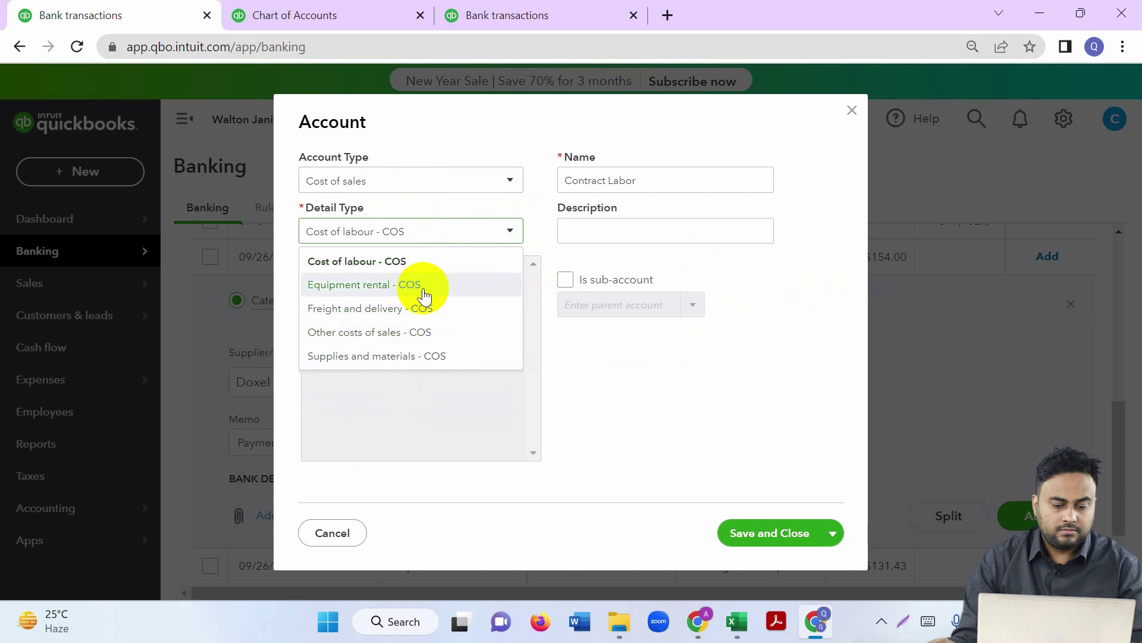
pyautogui.click(386, 262)
pyautogui.click(774, 533)
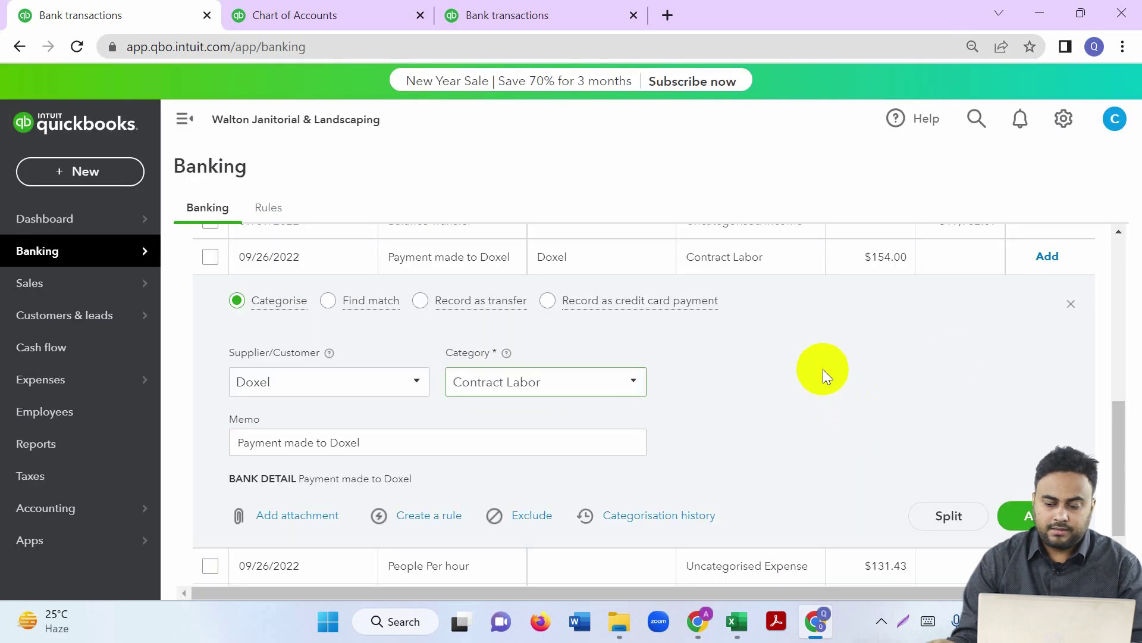
pyautogui.scroll(-2, 1011, 417)
pyautogui.click(1046, 431)
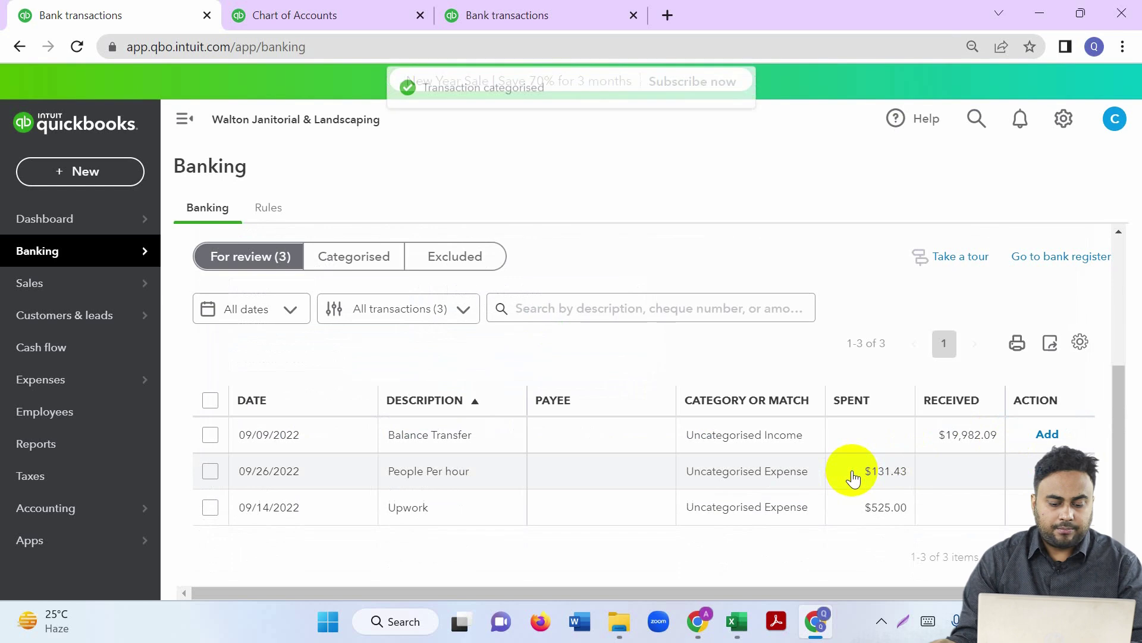
# - Save "People Per hour" as a new supplier with USD United States Dollar currency as payee of the 09/26/2022 People Per hour transaction
pyautogui.click(468, 483)
pyautogui.scroll(-4, 468, 486)
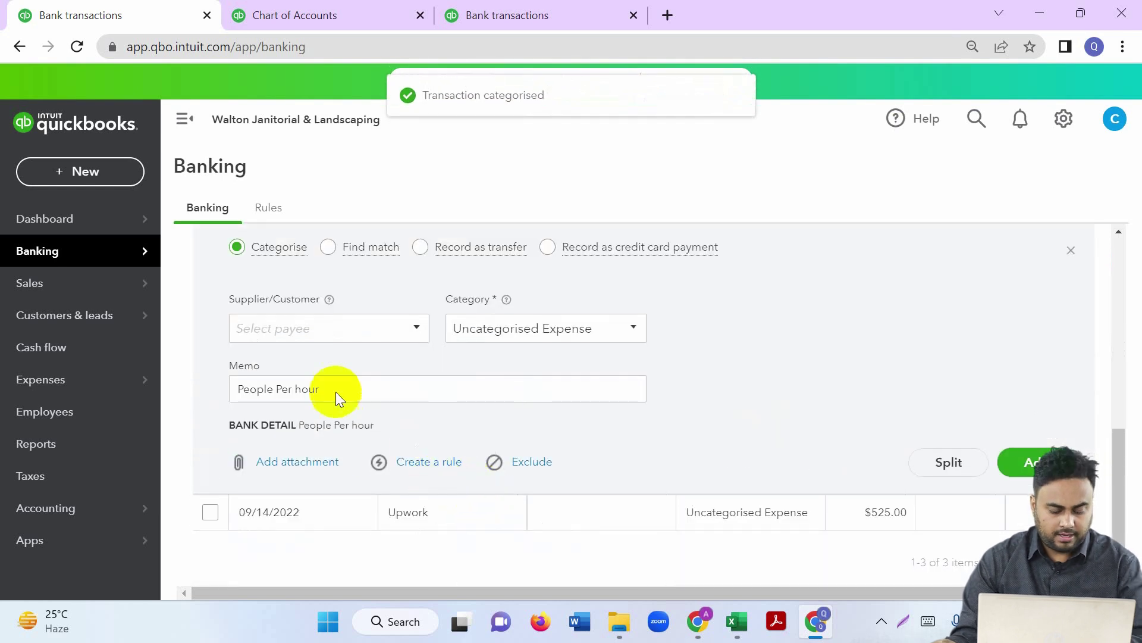
pyautogui.moveTo(336, 392); pyautogui.dragTo(164, 408)
pyautogui.hotkey('ctrl', 'c')
pyautogui.click(262, 330)
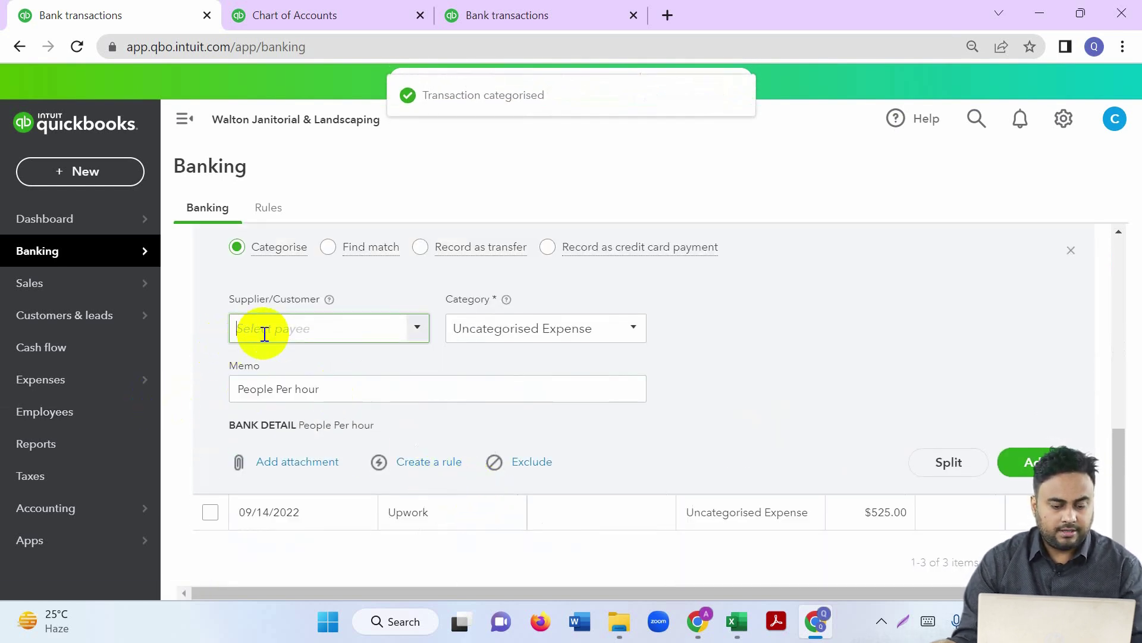
pyautogui.hotkey('ctrl', 'v')
pyautogui.click(350, 357)
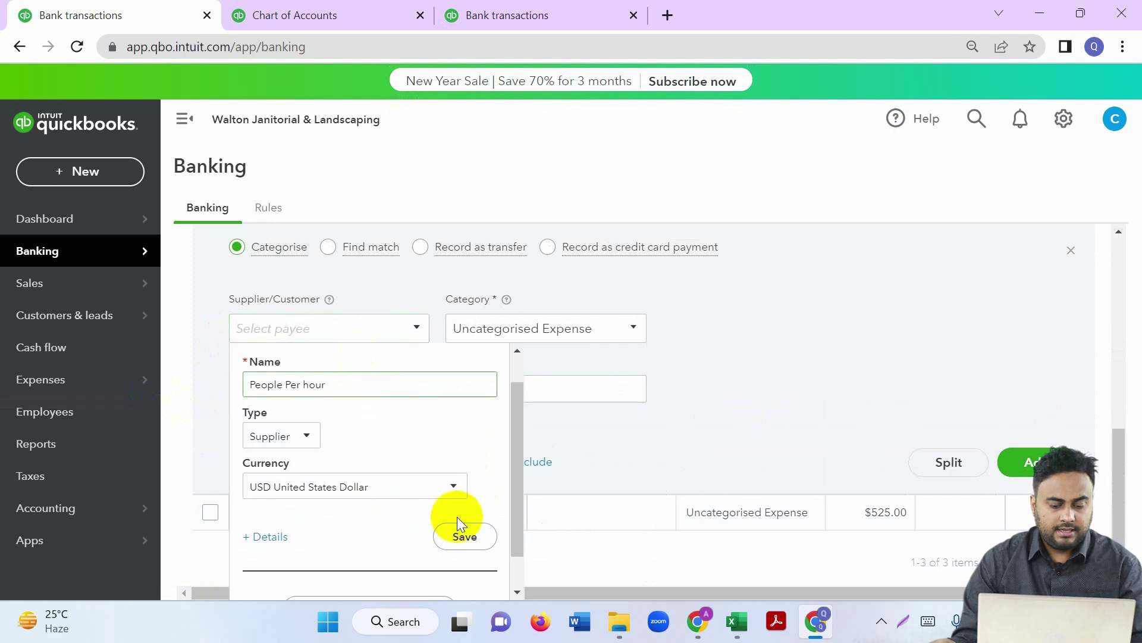
pyautogui.click(440, 537)
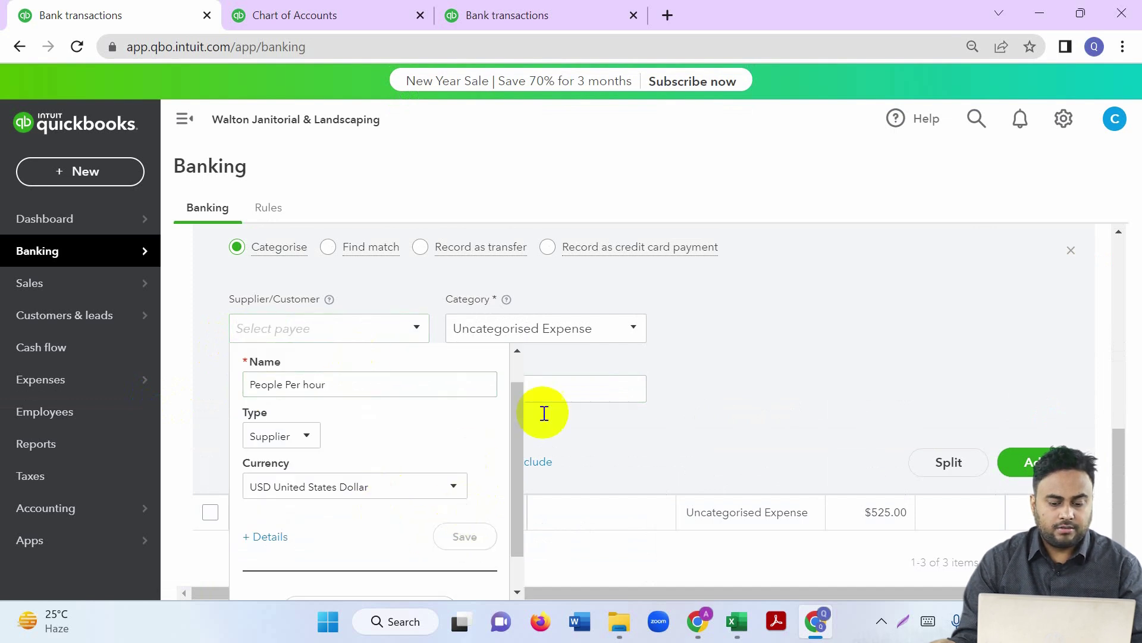
# - Categorise the People Per hour transaction as Legal and professional fees and add it
pyautogui.click(564, 328)
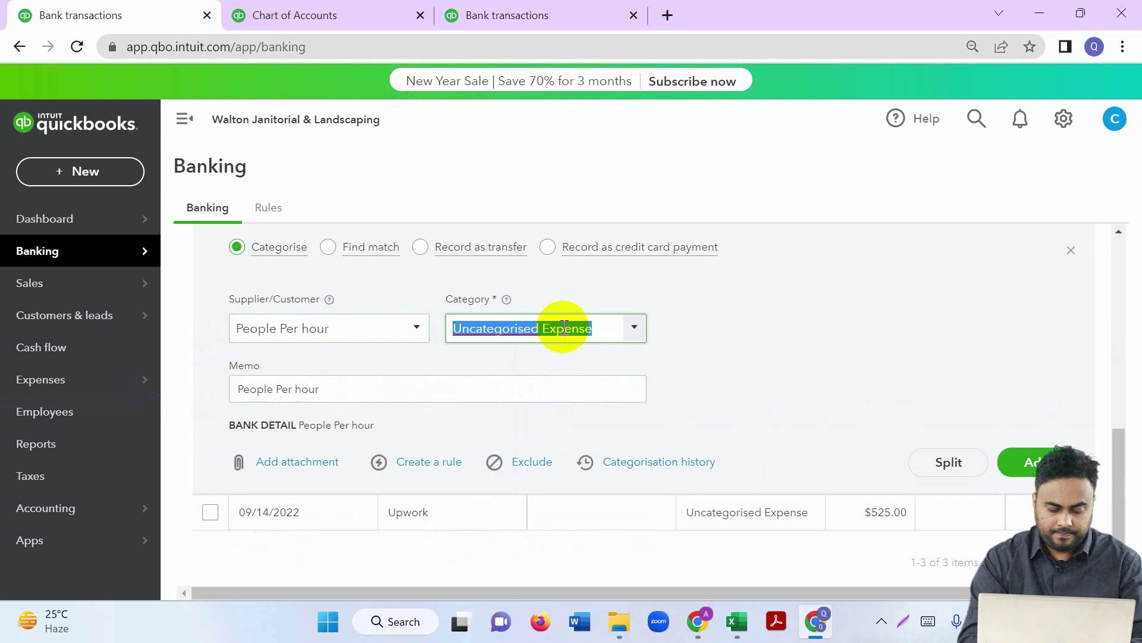
pyautogui.write('Legal and professional fees')
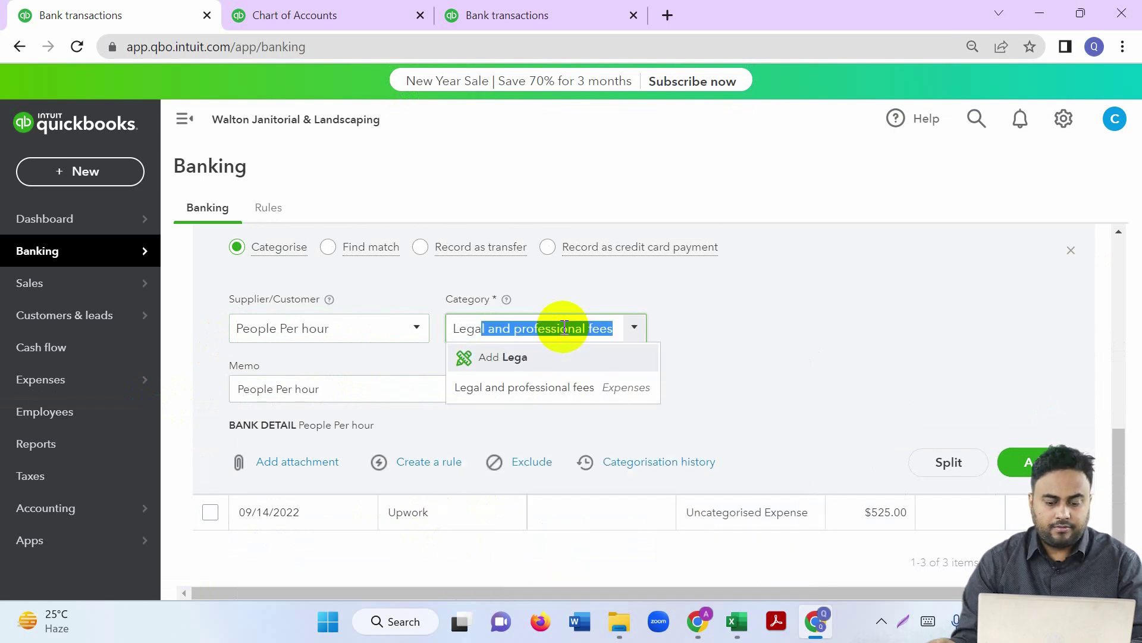
pyautogui.click(548, 390)
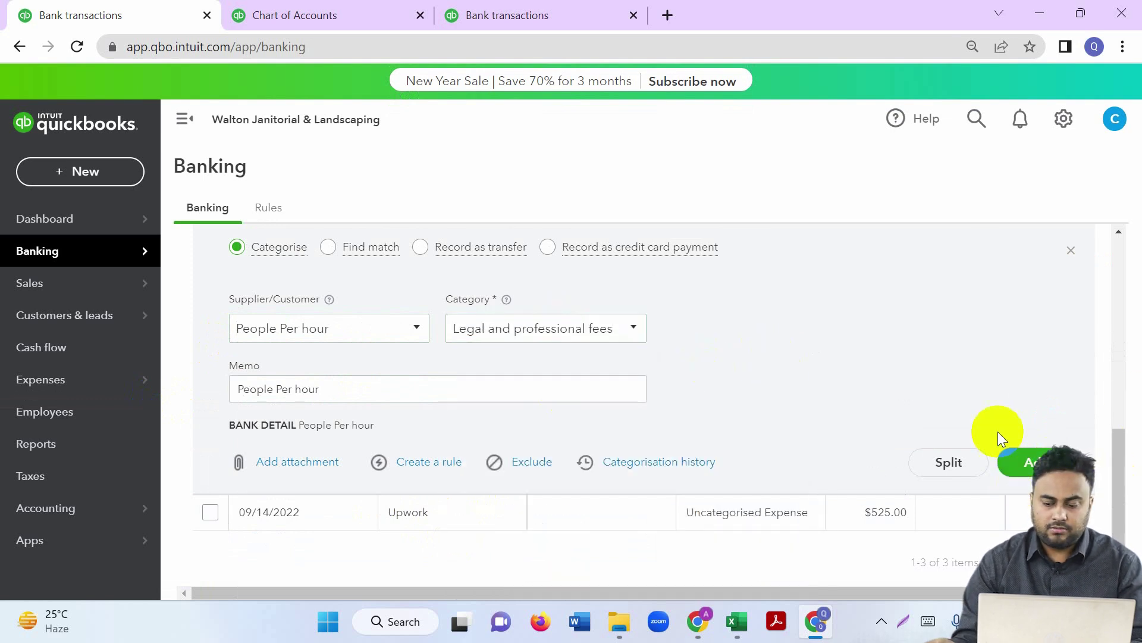
pyautogui.click(1089, 464)
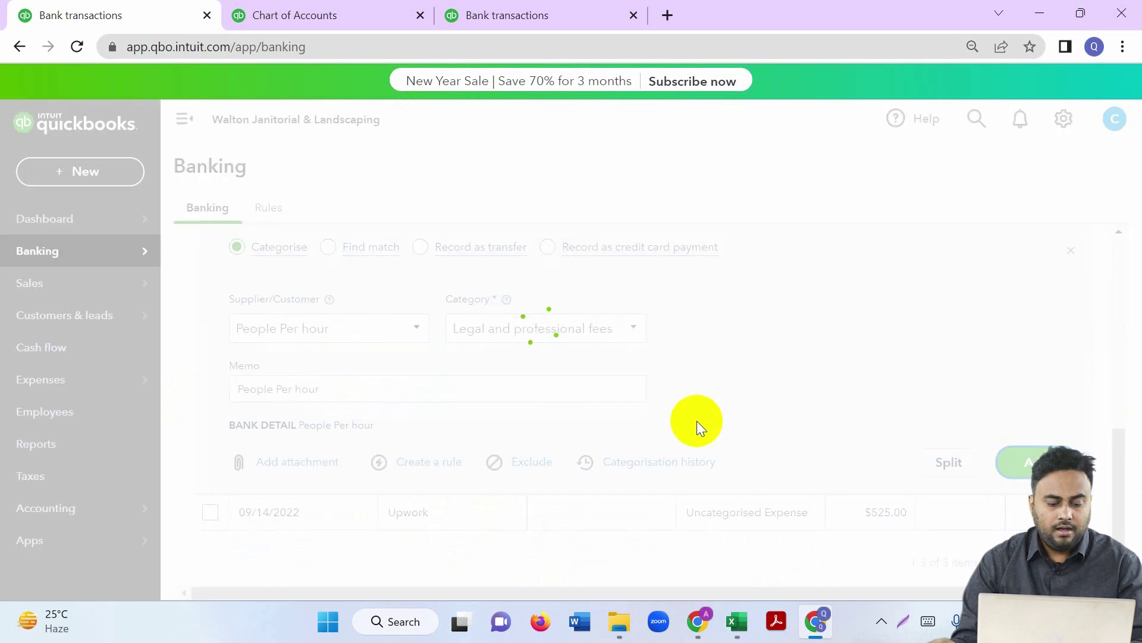
# - Save "Upwork" as a new supplier with USD United States Dollar currency as payee of the 09/14/2022 Upwork transaction
pyautogui.click(390, 507)
pyautogui.scroll(-5, 448, 500)
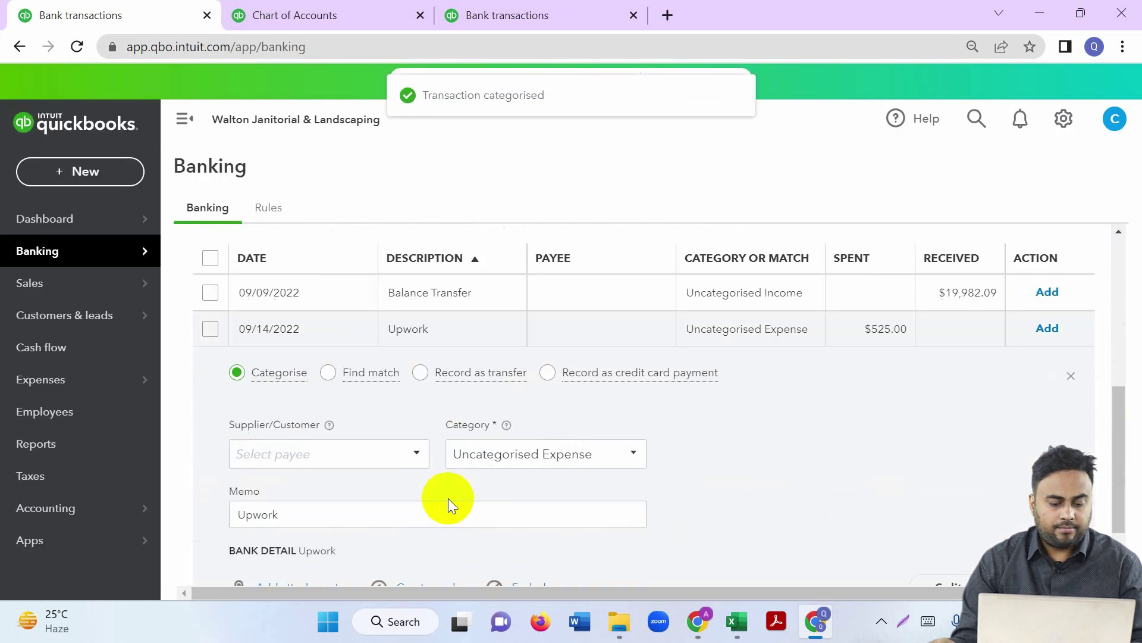
pyautogui.moveTo(330, 426); pyautogui.dragTo(76, 439)
pyautogui.hotkey('ctrl', 'c')
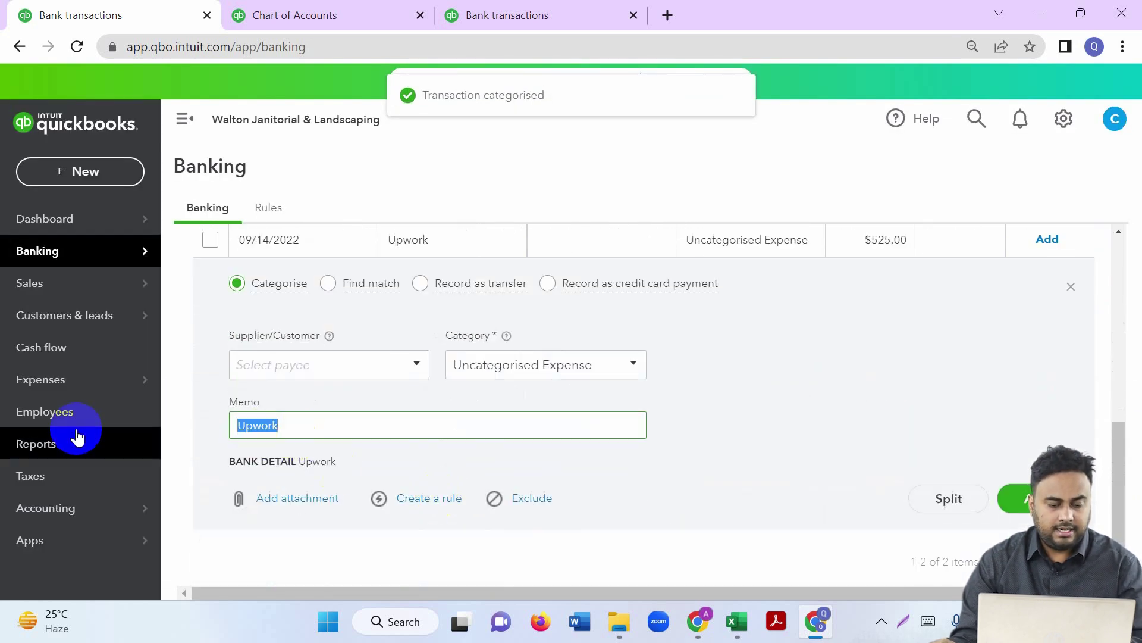
pyautogui.click(250, 367)
pyautogui.hotkey('ctrl', 'v')
pyautogui.click(336, 398)
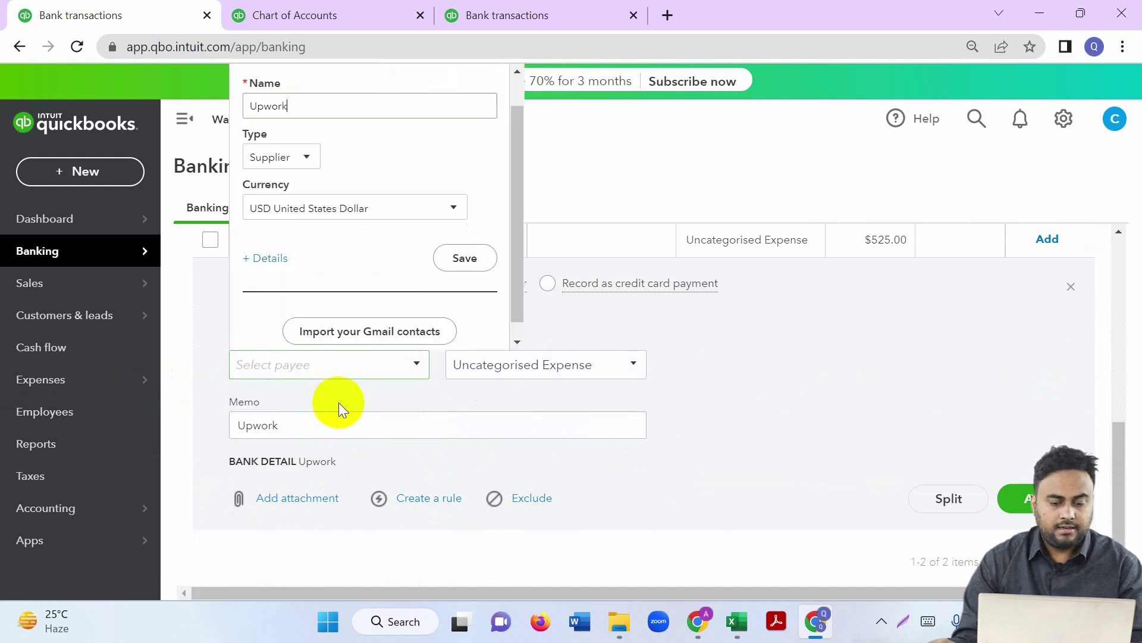
pyautogui.click(473, 270)
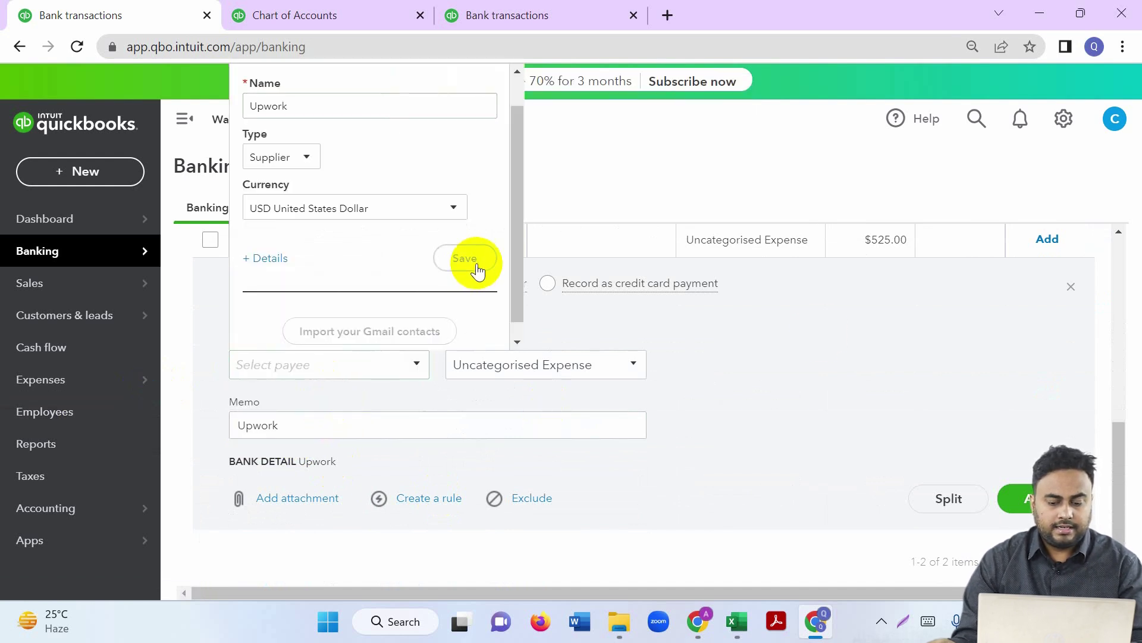
# - Categorise the Upwork transaction as Legal and professional fees and add it
pyautogui.click(603, 365)
pyautogui.write('Legal and professional fees')
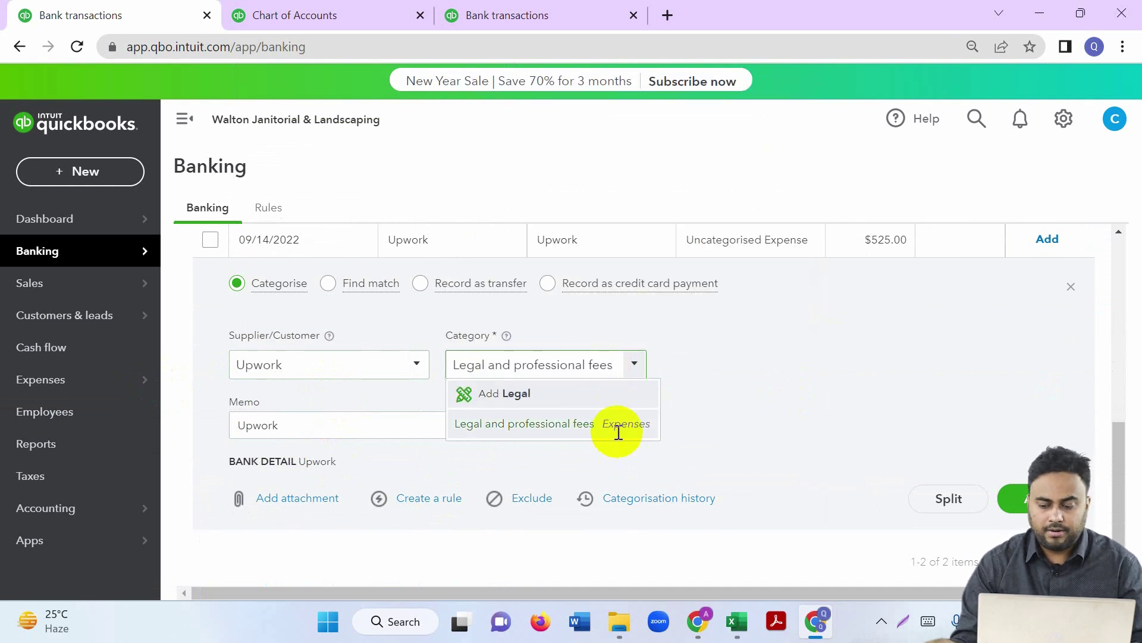
pyautogui.click(618, 433)
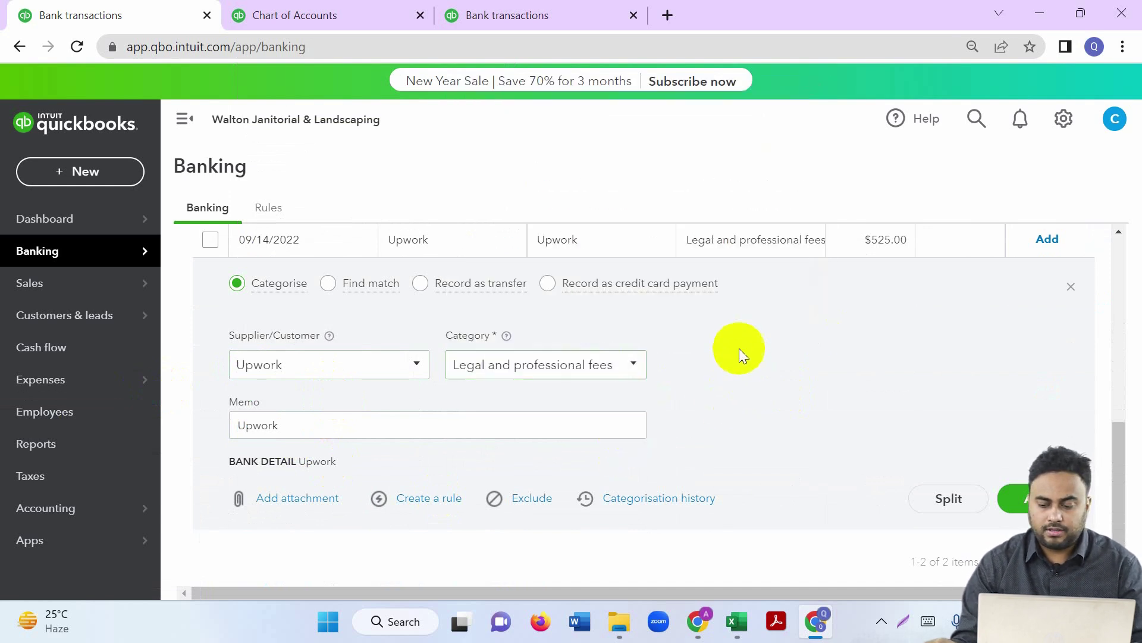
pyautogui.click(1023, 494)
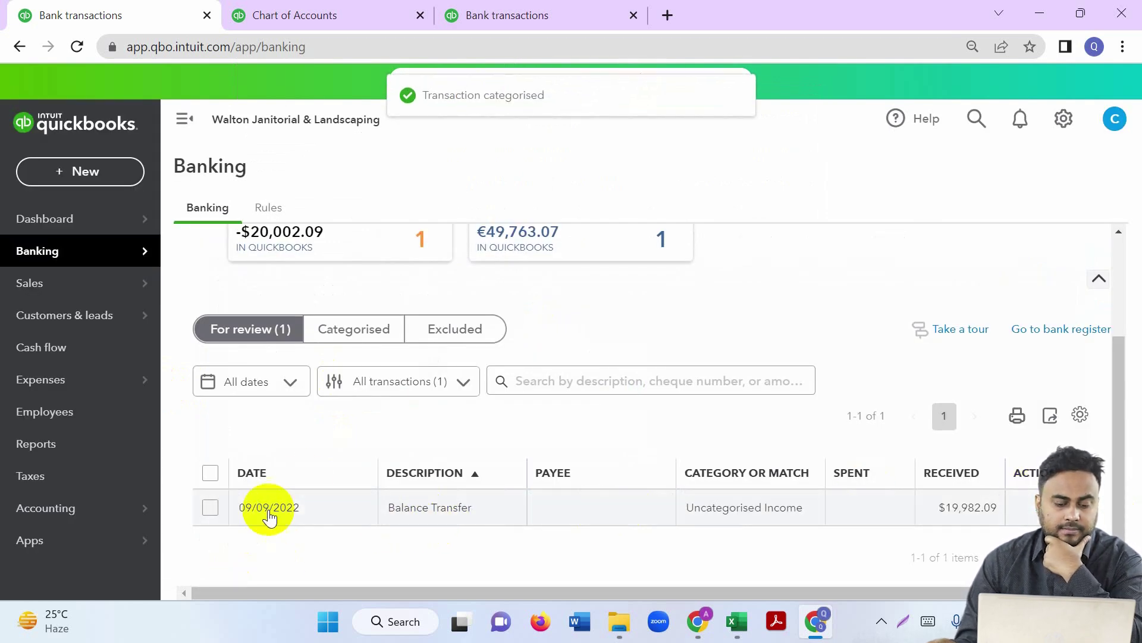
# - Compare the 09/09/2022 balance transfer entries in Wise USD and Wise Euro, including the suggested currency exchange conversion
pyautogui.scroll(2, 327, 387)
pyautogui.scroll(-2, 343, 340)
pyautogui.scroll(2, 811, 551)
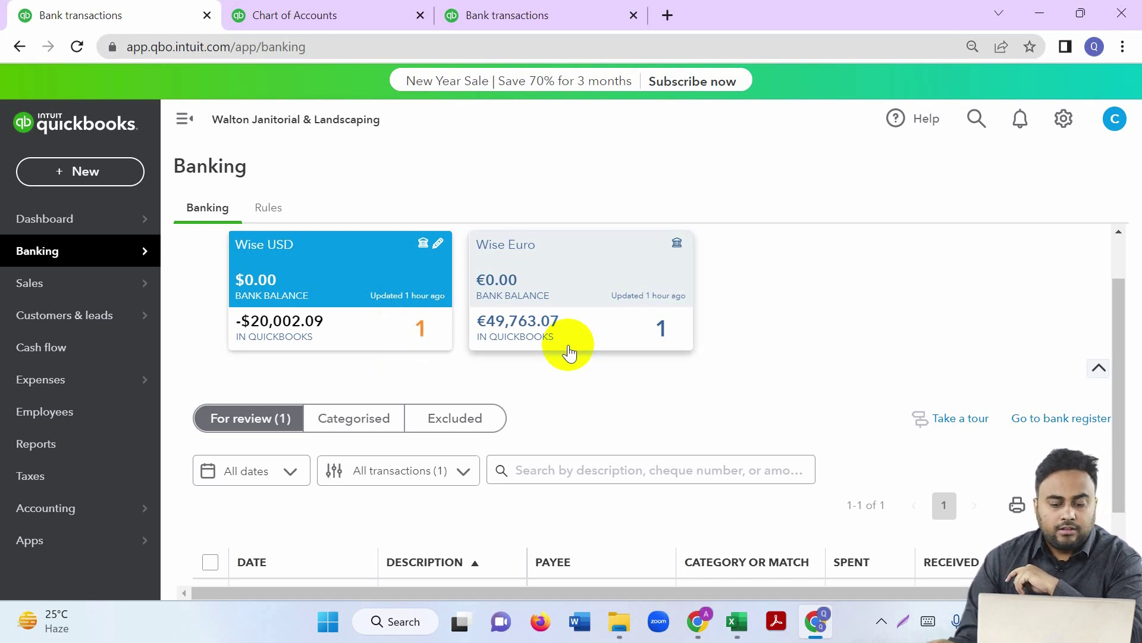
pyautogui.click(589, 300)
pyautogui.scroll(-2, 731, 388)
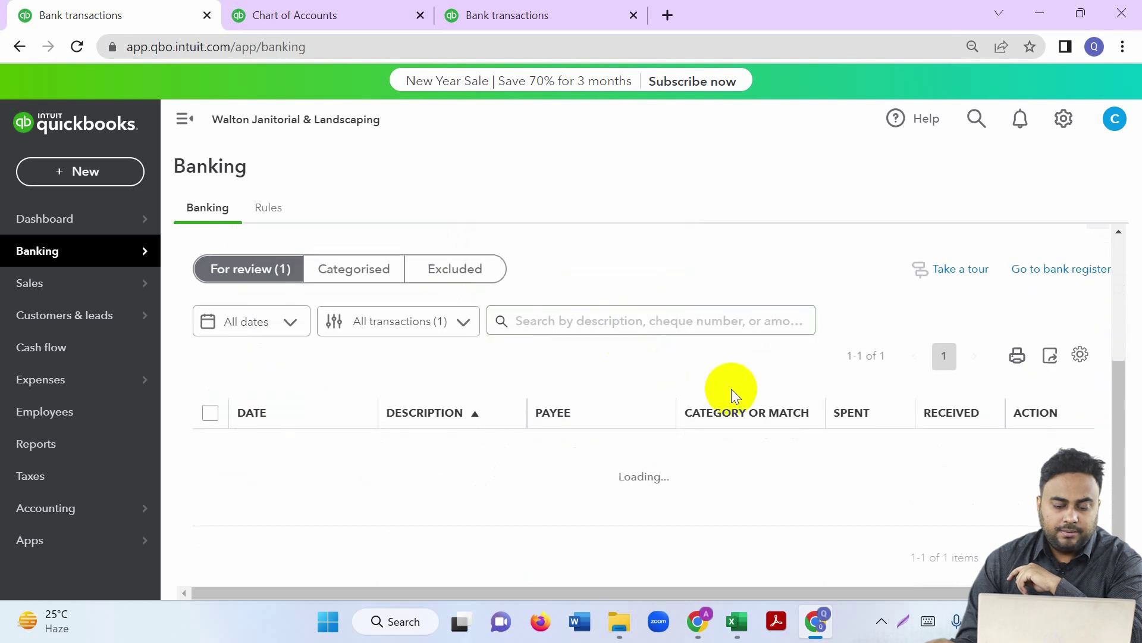
pyautogui.click(697, 507)
pyautogui.scroll(-3, 714, 492)
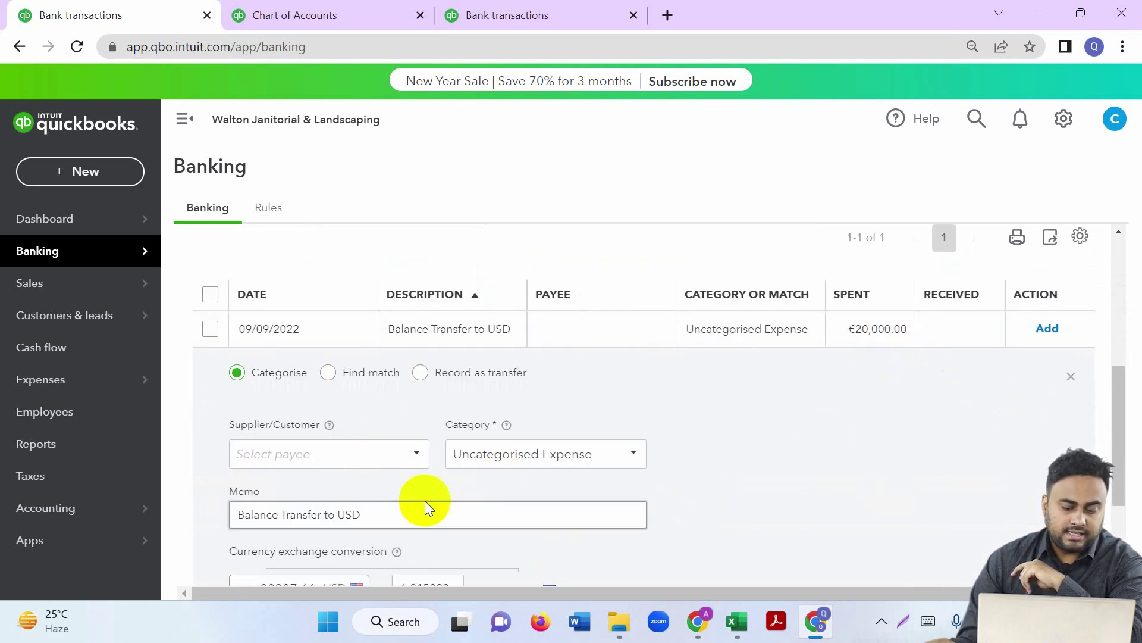
pyautogui.scroll(-1, 424, 504)
pyautogui.scroll(3, 504, 439)
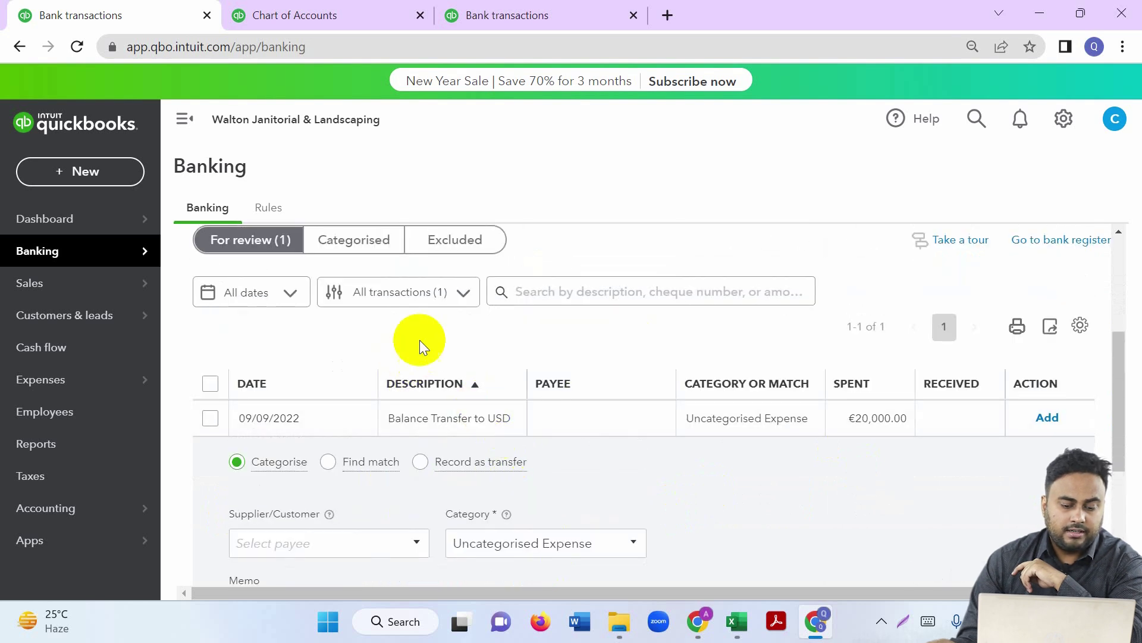
pyautogui.scroll(4, 200, 322)
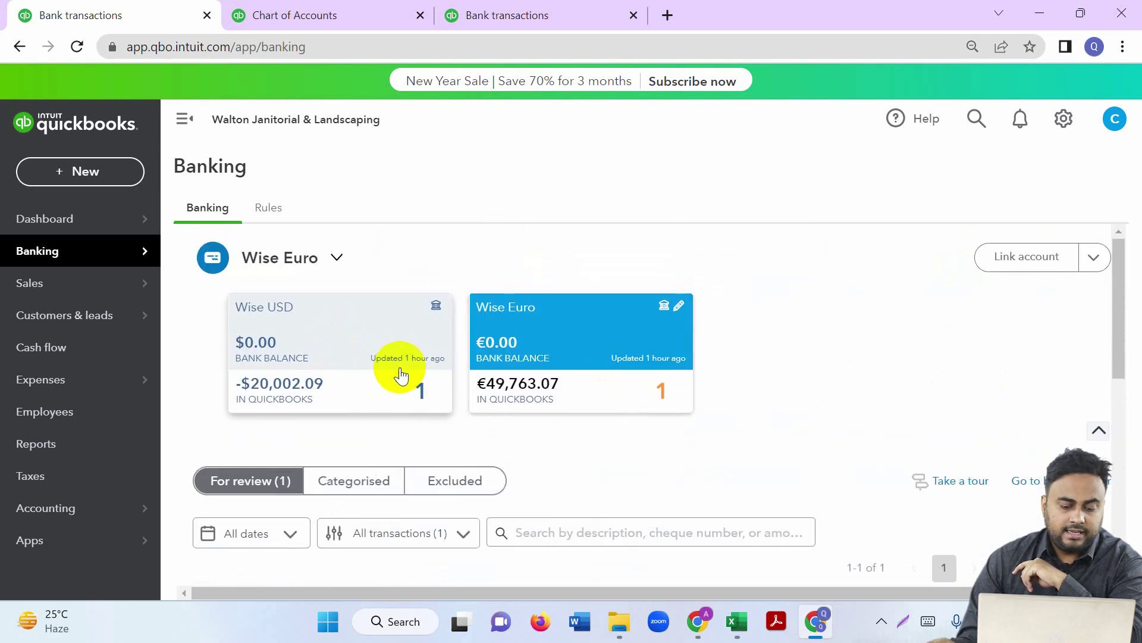
pyautogui.scroll(-7, 400, 376)
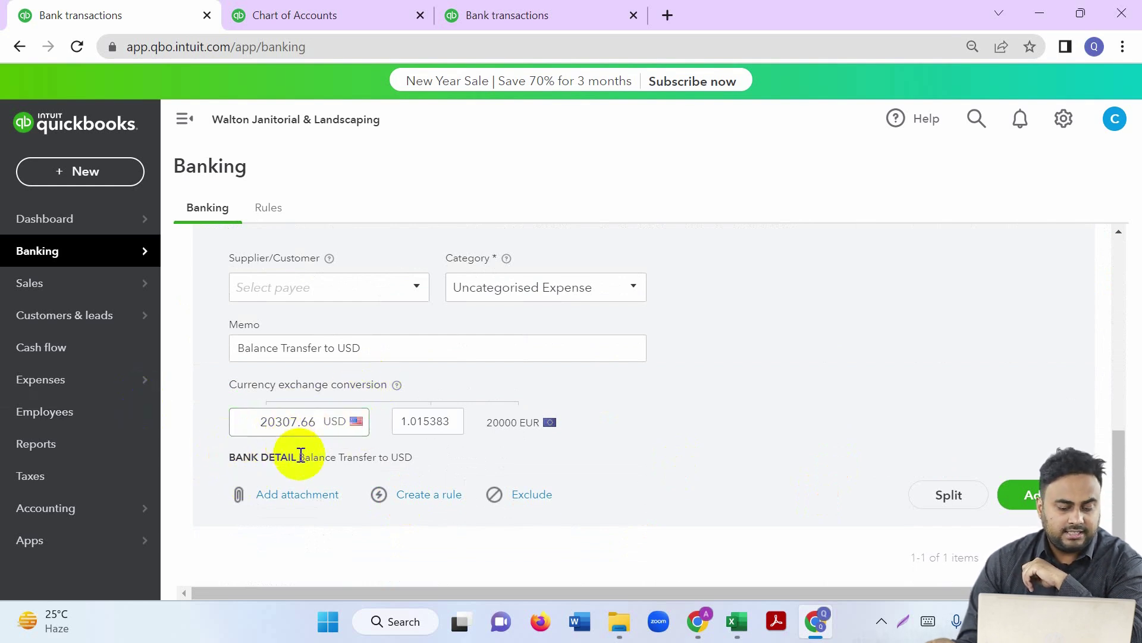
pyautogui.scroll(7, 301, 457)
# - Copy the received amount of the 09/09/2022 Balance Transfer in the Wise USD account
pyautogui.click(351, 372)
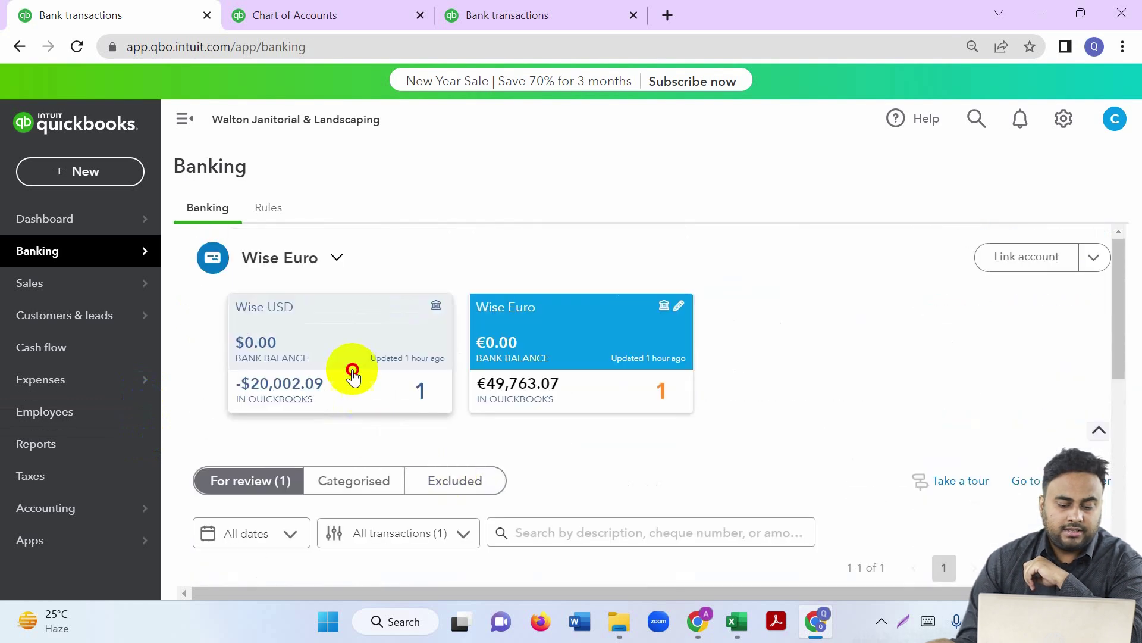
pyautogui.click(415, 397)
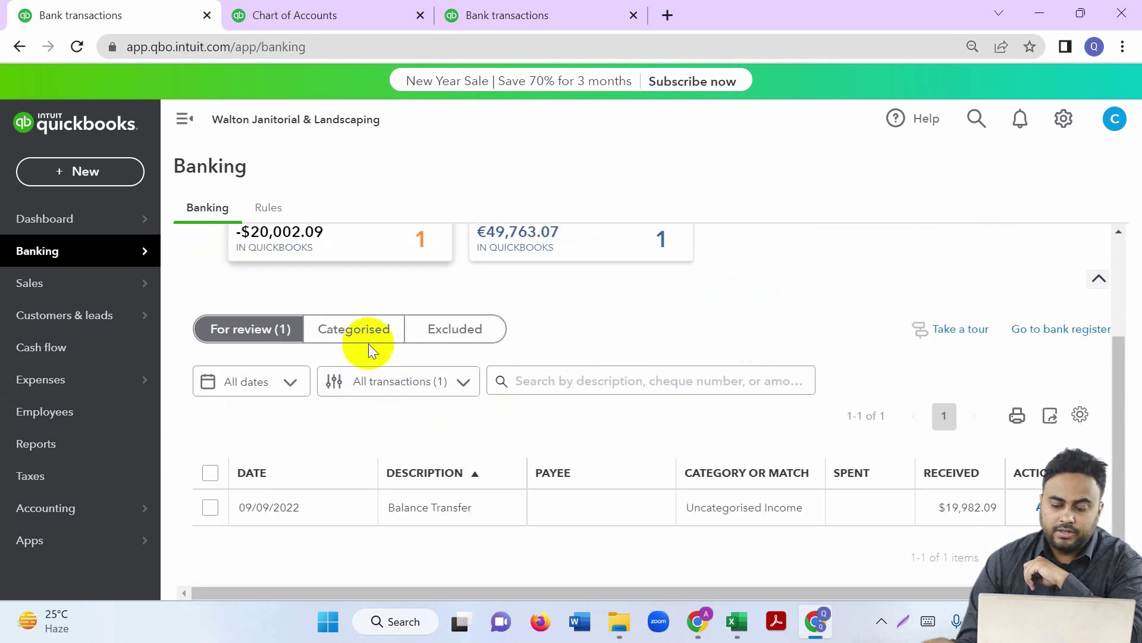
pyautogui.scroll(-1, 714, 523)
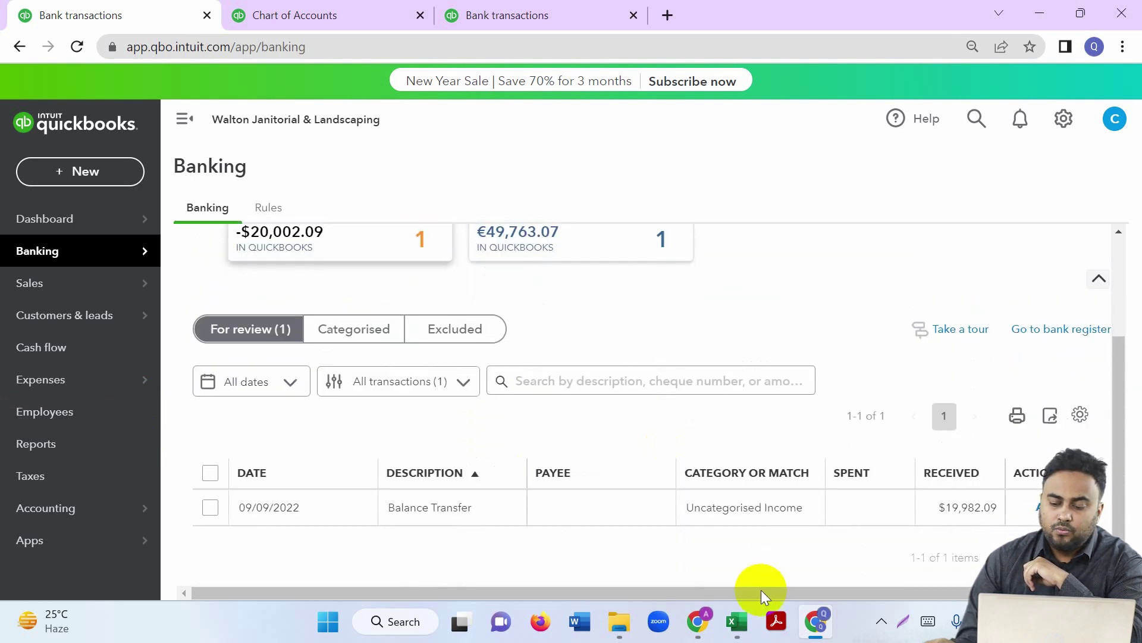
pyautogui.click(921, 525)
pyautogui.moveTo(944, 335); pyautogui.dragTo(997, 337)
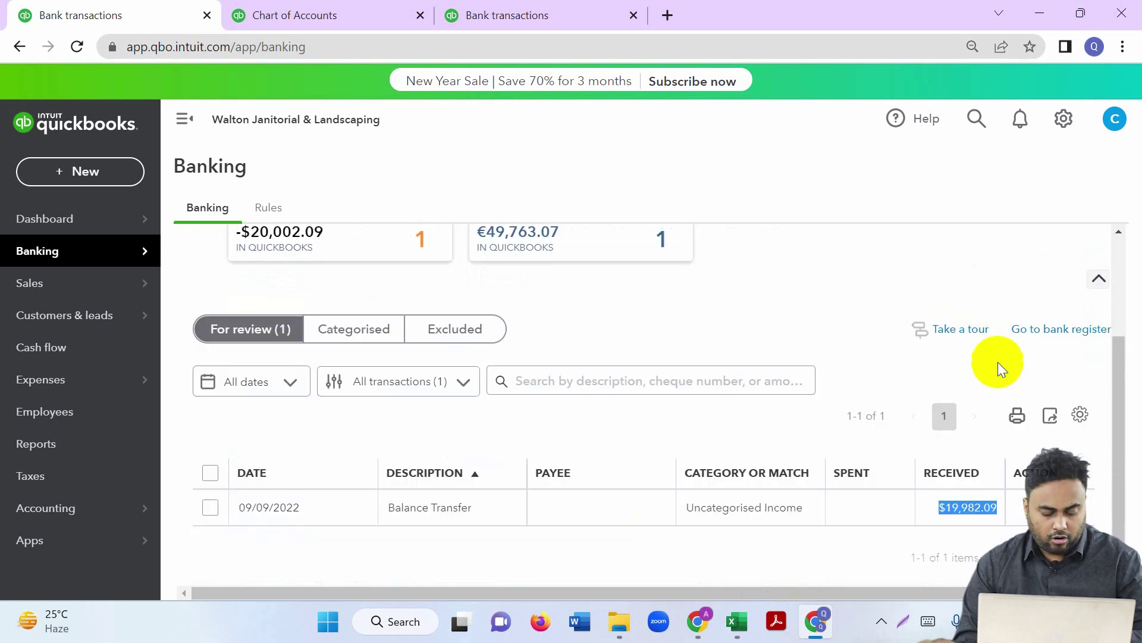
# - Switch the Wise Euro "Balance Transfer to USD" transaction of 09/09/2022 to be recorded as a transfer
pyautogui.scroll(3, 607, 440)
pyautogui.click(557, 369)
pyautogui.scroll(-4, 559, 357)
pyautogui.scroll(1, 569, 371)
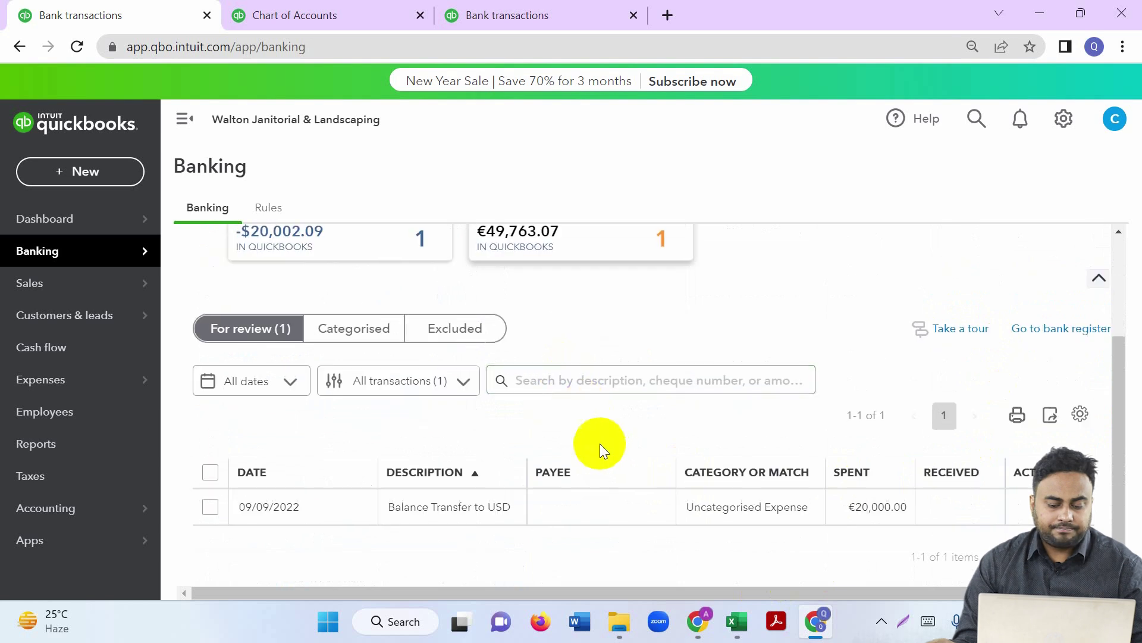
pyautogui.click(581, 505)
pyautogui.click(476, 374)
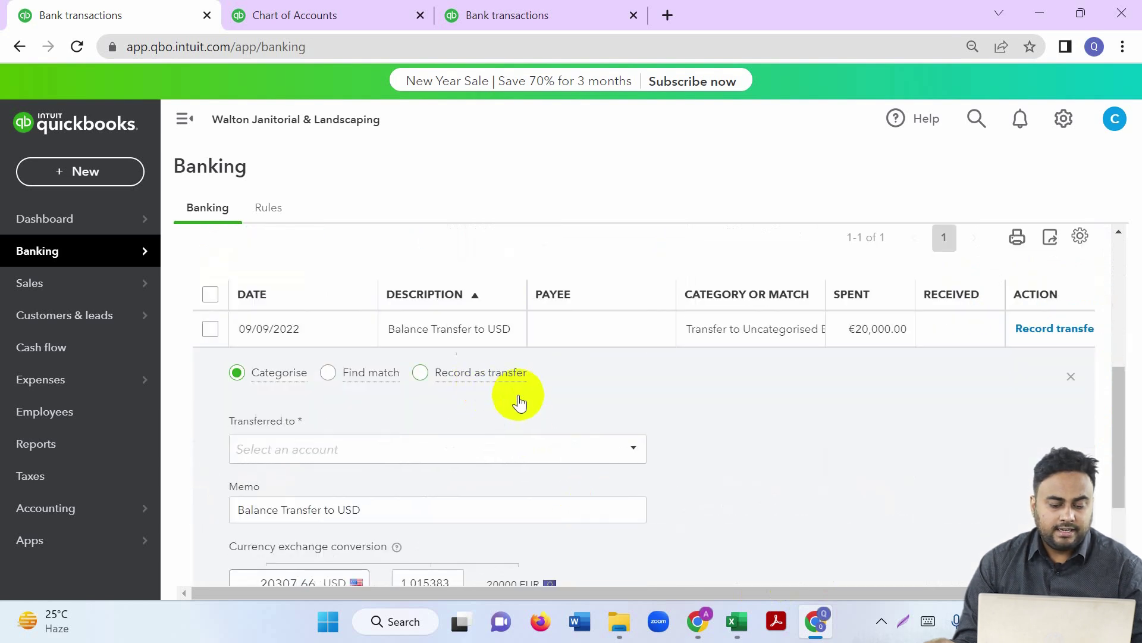
# - Set the USD amount in the transfer's currency exchange conversion to 19982.09
pyautogui.scroll(-3, 519, 402)
pyautogui.doubleClick(261, 425)
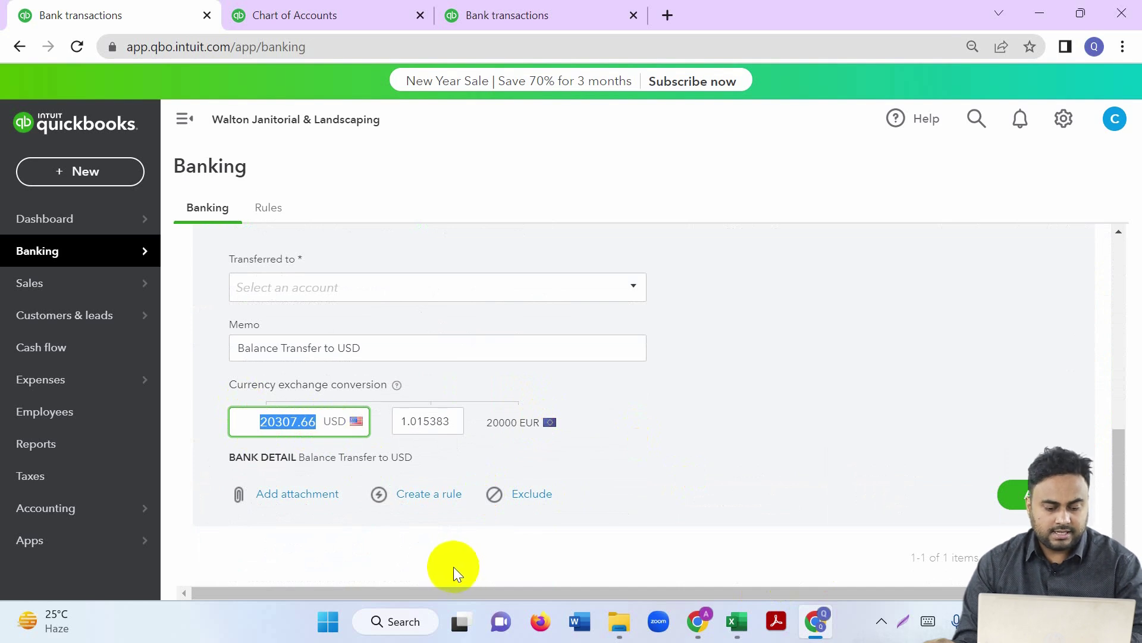
pyautogui.click(785, 401)
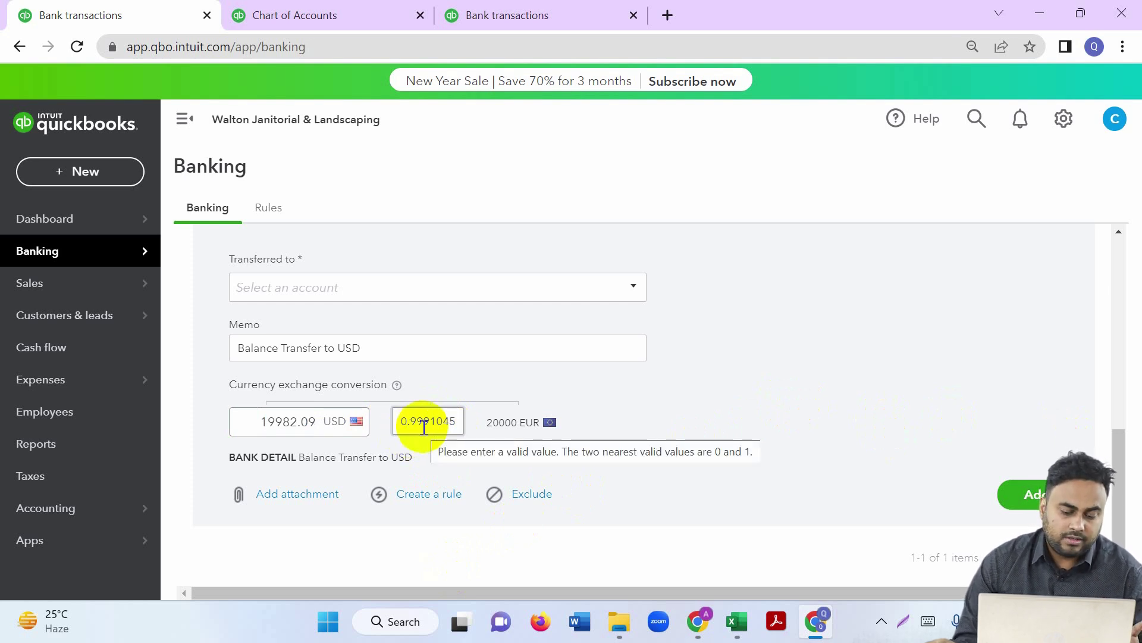
pyautogui.click(301, 419)
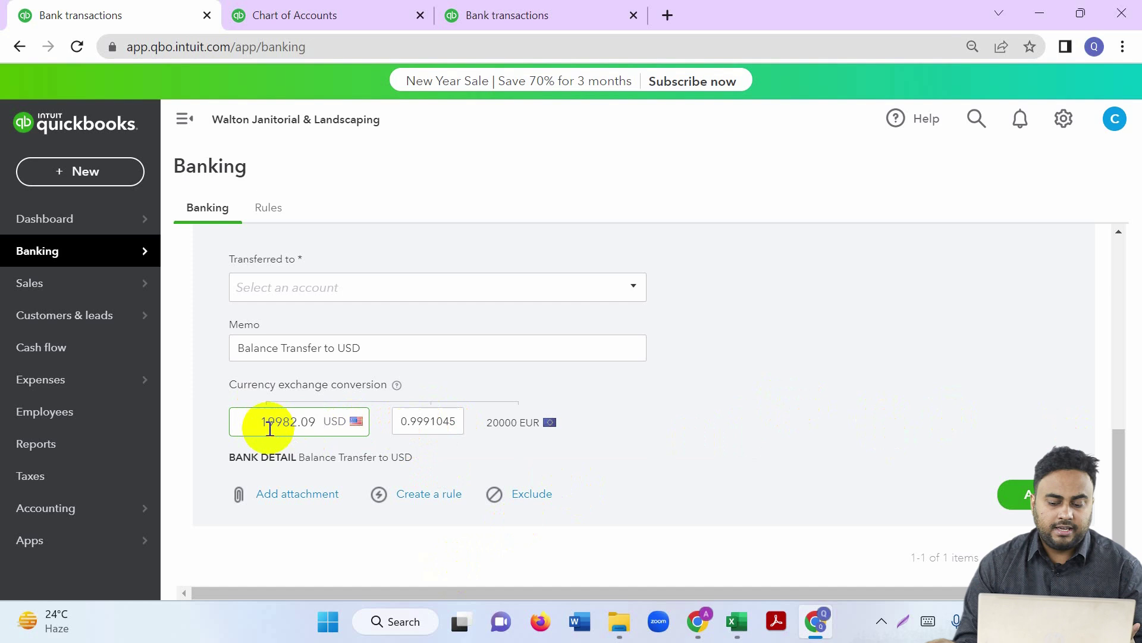
pyautogui.click(520, 469)
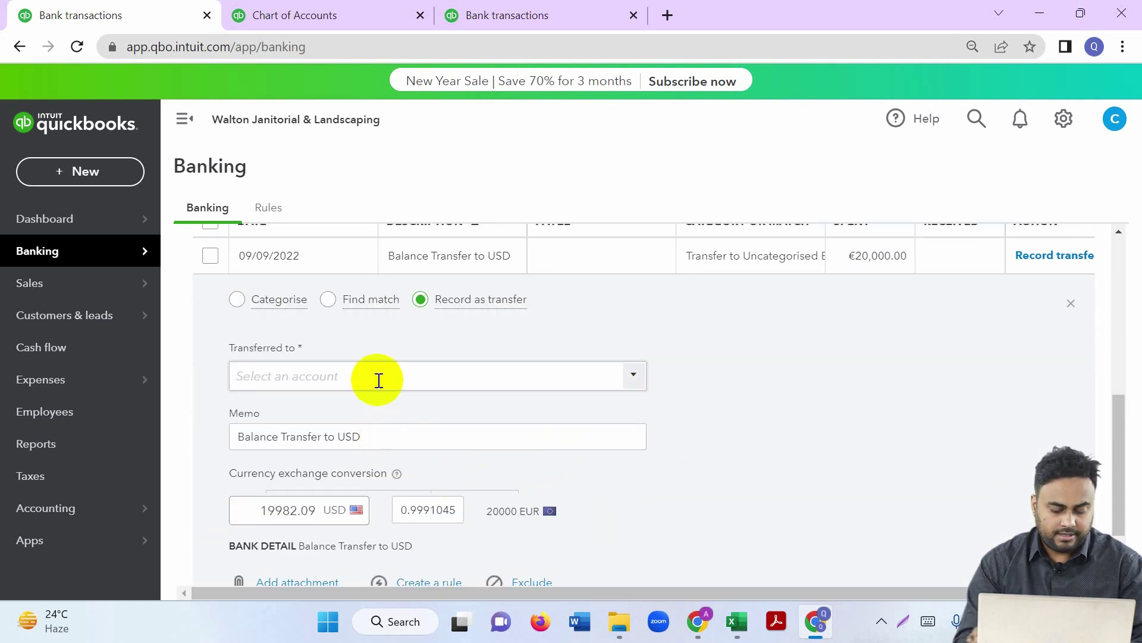
# - Choose Wise USD as the account transferred to and add the Euro balance transfer
pyautogui.click(378, 380)
pyautogui.write('Wise Euro')
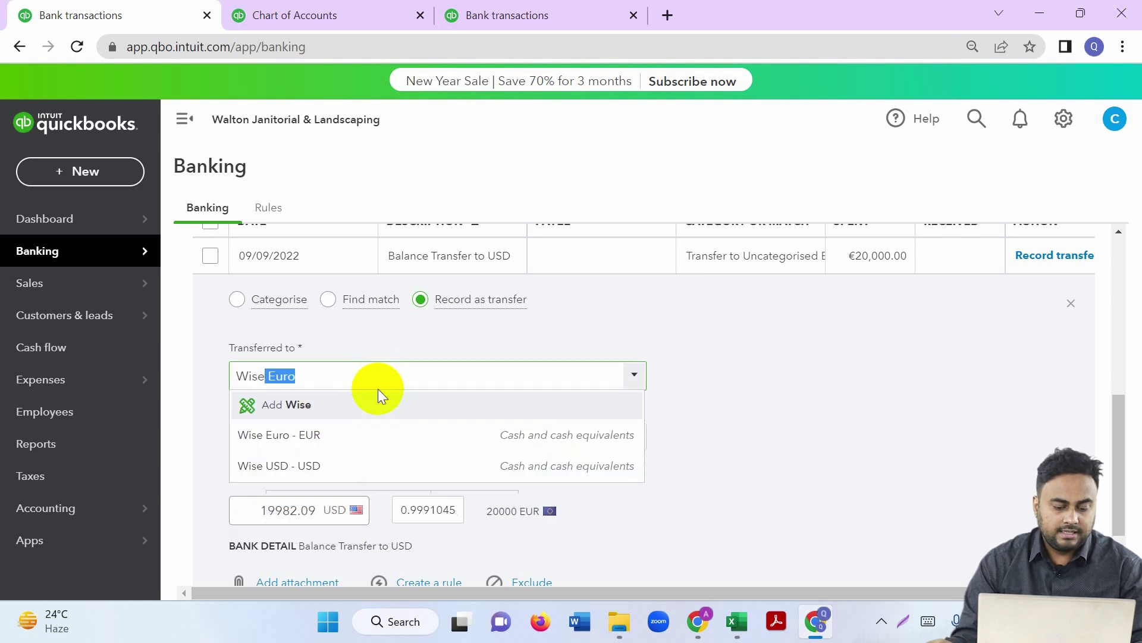
pyautogui.click(387, 469)
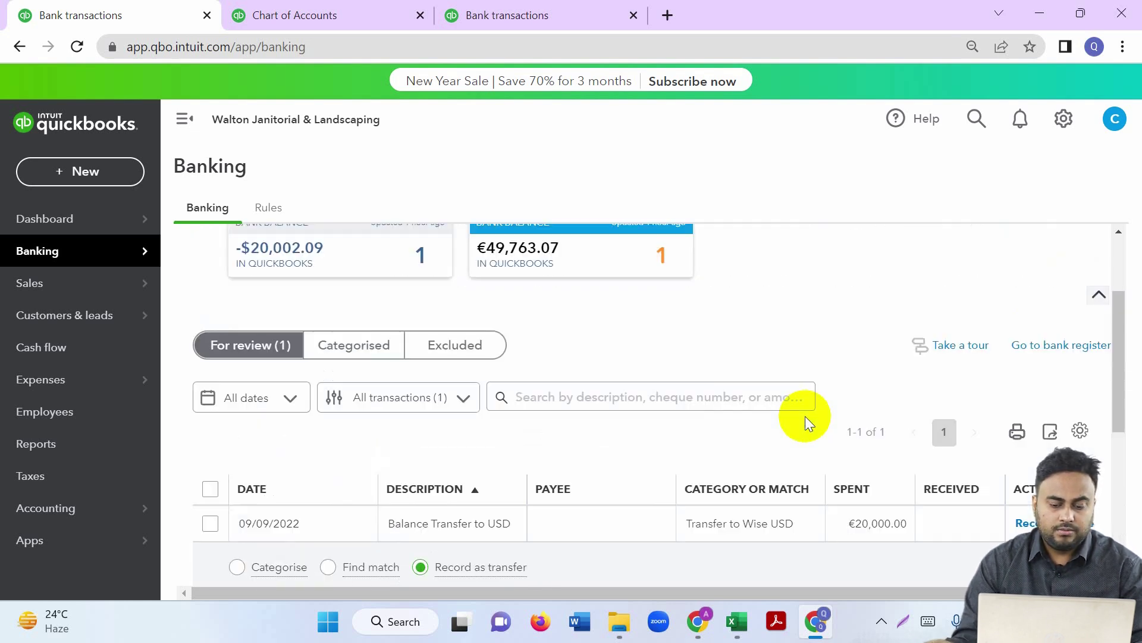
pyautogui.scroll(-6, 805, 416)
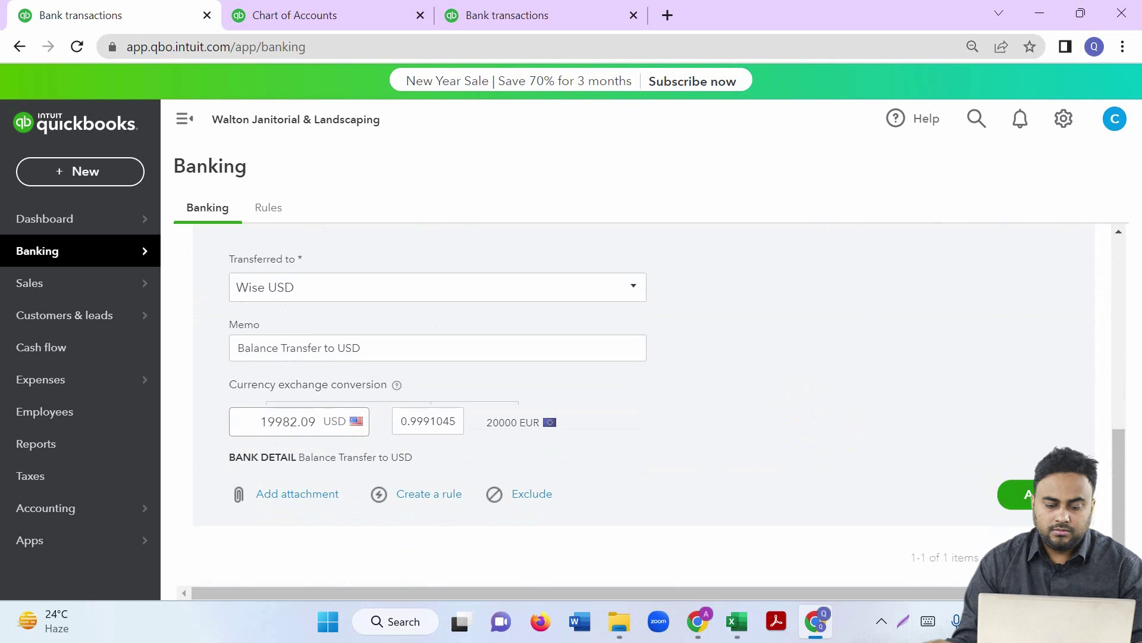
pyautogui.click(1014, 495)
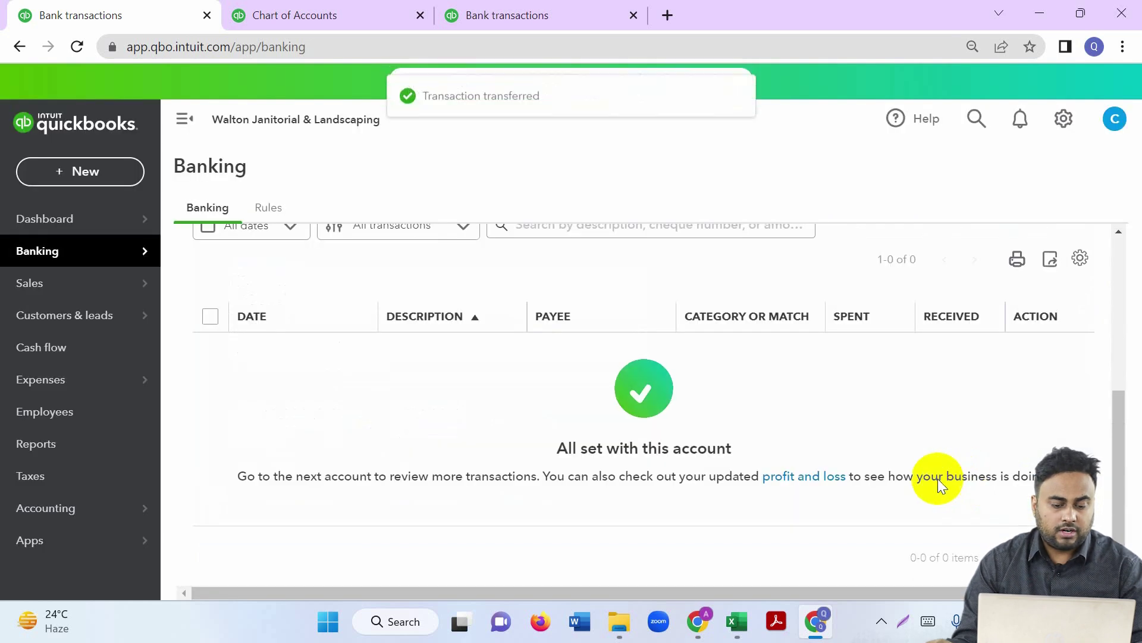
# - Match the 09/09/2022 Balance Transfer in Wise USD with the recorded €20,000.00 transfer
pyautogui.click(285, 354)
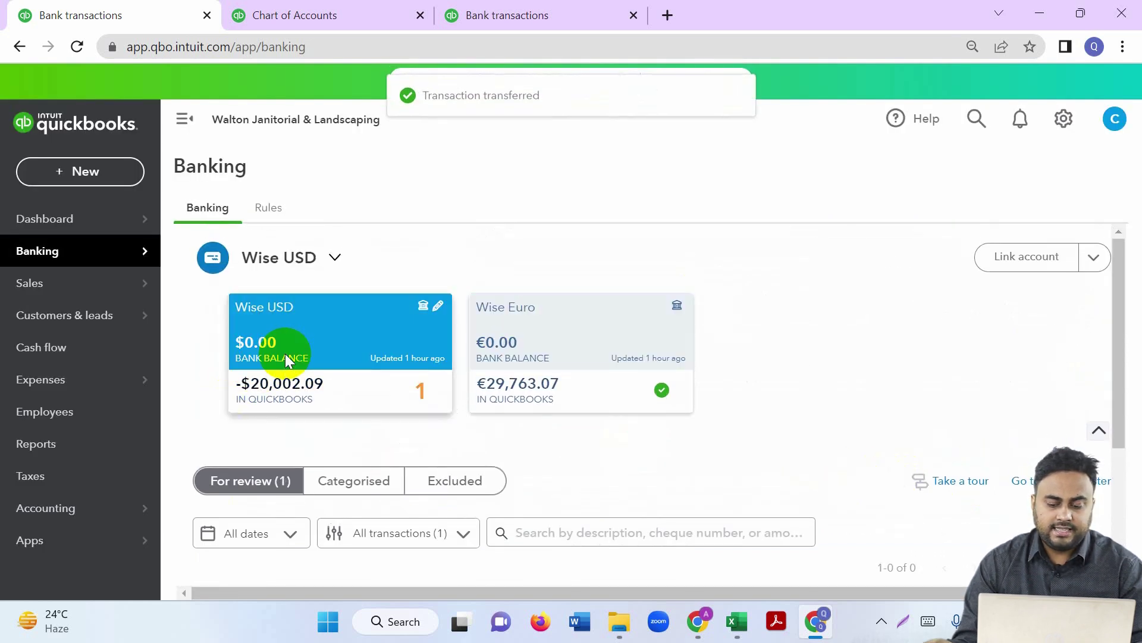
pyautogui.scroll(-3, 285, 357)
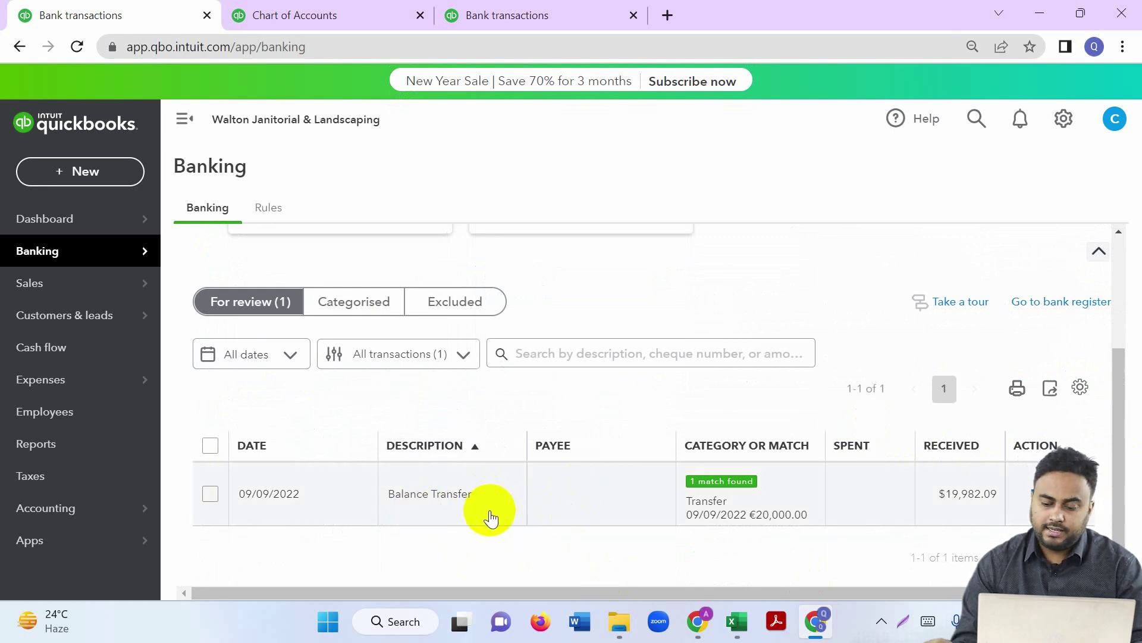
pyautogui.click(1047, 493)
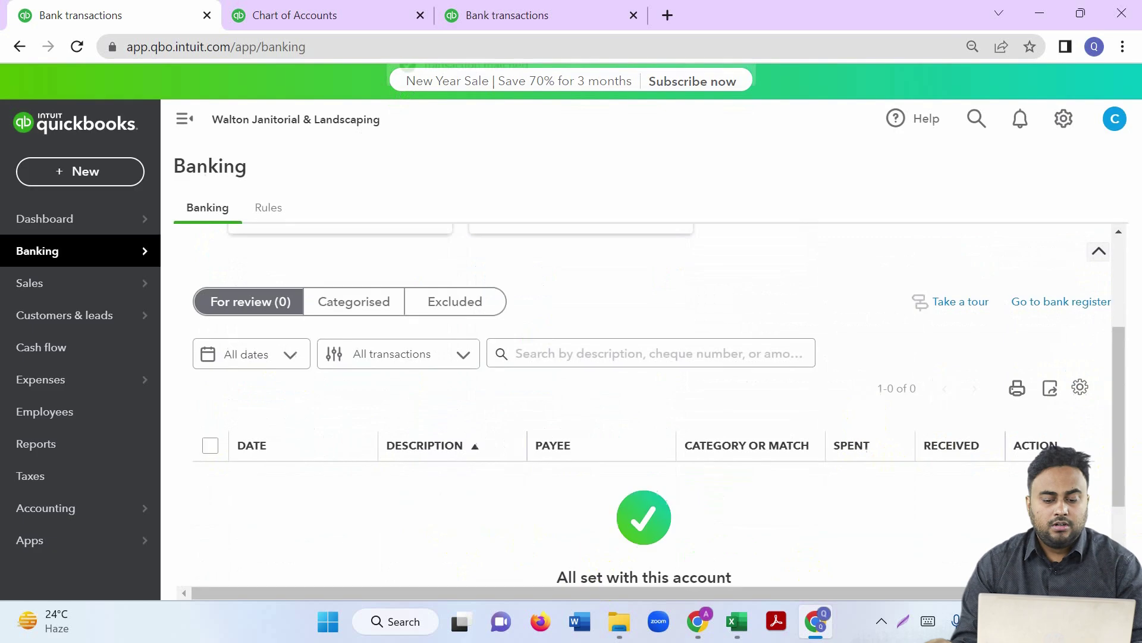
# - Check the Wise USD and Wise Euro accounts for transactions left to review, and open the Wise Euro bank register
pyautogui.scroll(3, 866, 489)
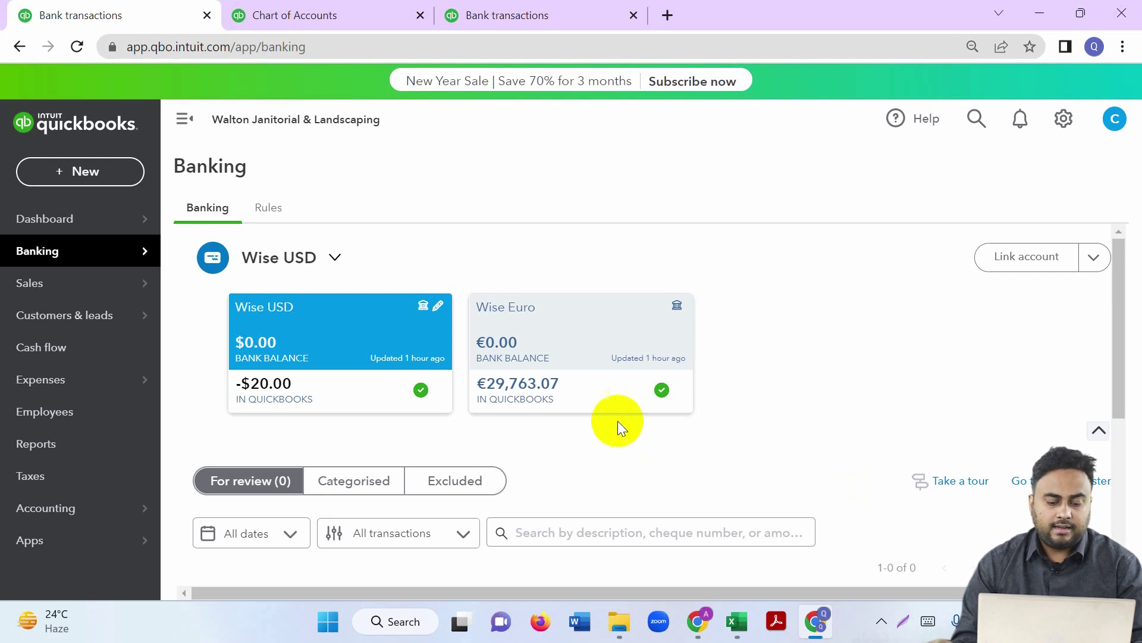
pyautogui.click(591, 361)
pyautogui.click(353, 351)
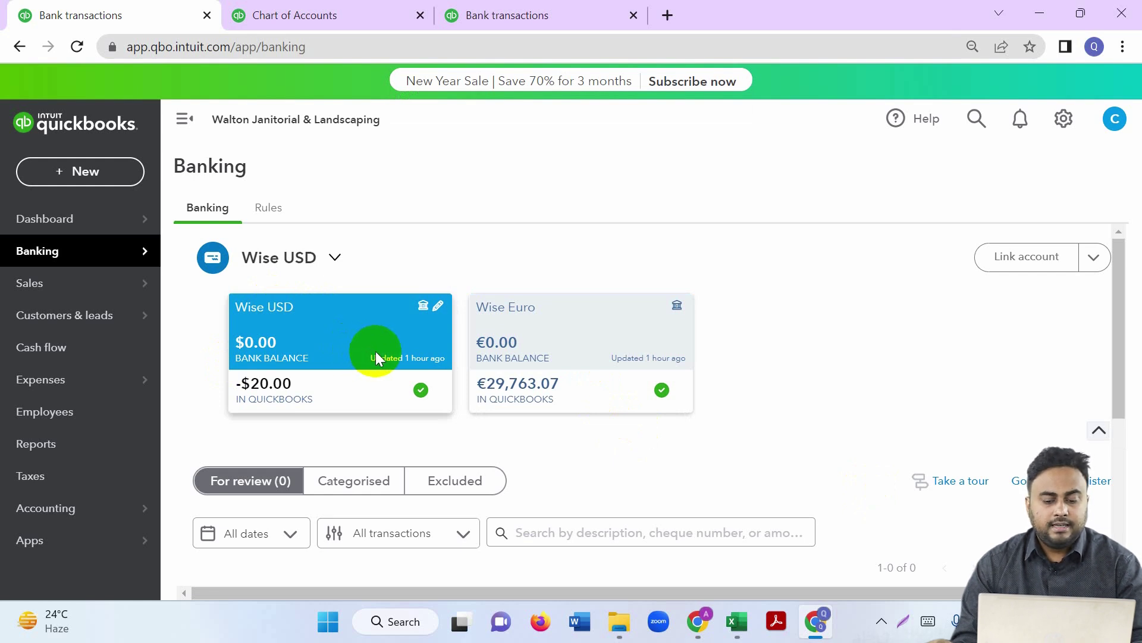
pyautogui.click(539, 365)
pyautogui.scroll(-3, 884, 385)
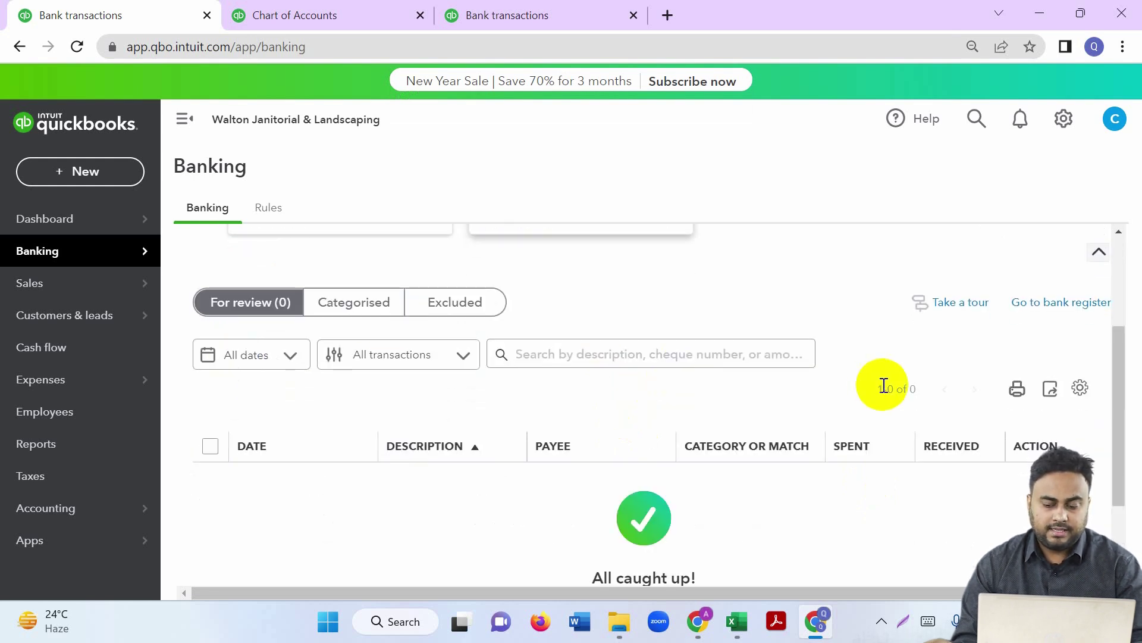
pyautogui.scroll(-2, 887, 402)
pyautogui.scroll(3, 1021, 370)
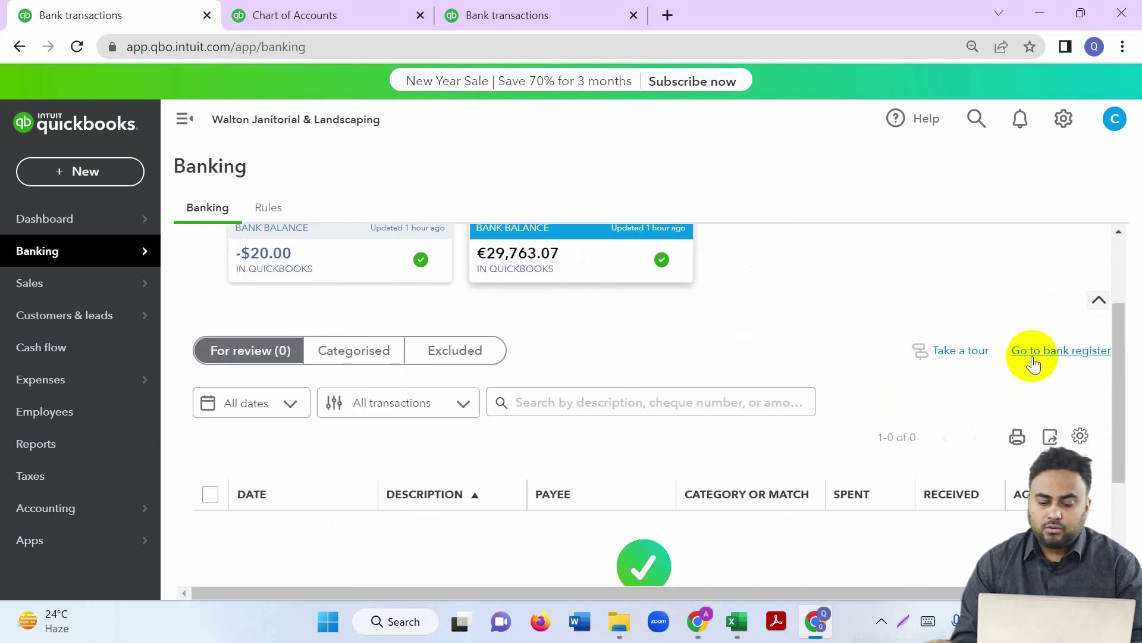
pyautogui.click(1030, 349)
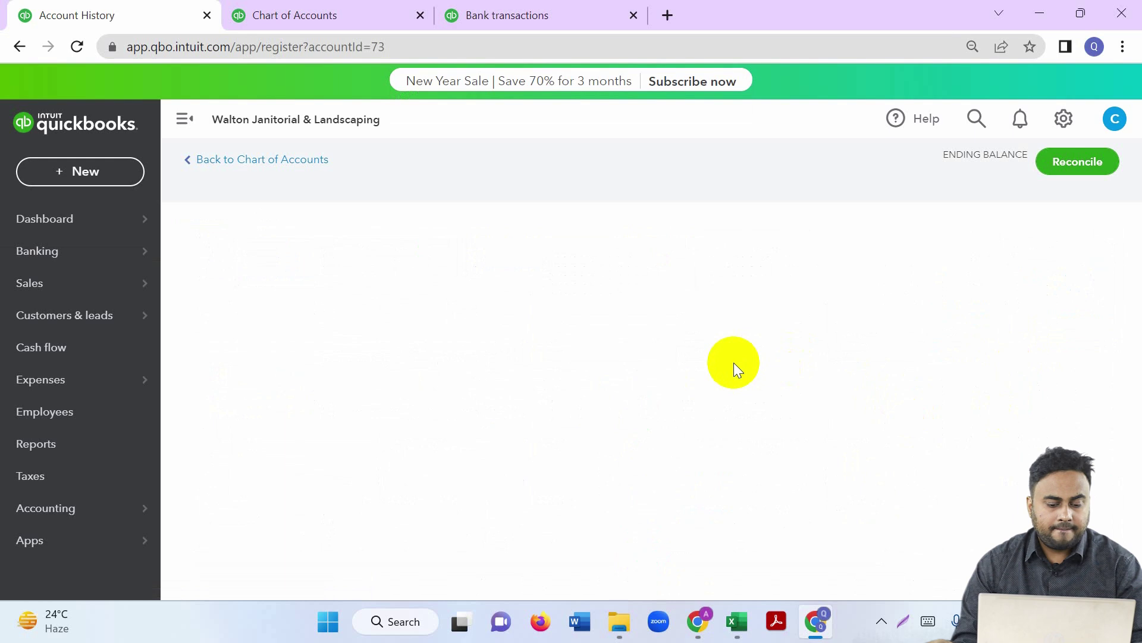
# - Sort the Wise Euro register from the oldest date and check the opening balances in the Balance text file
pyautogui.click(375, 312)
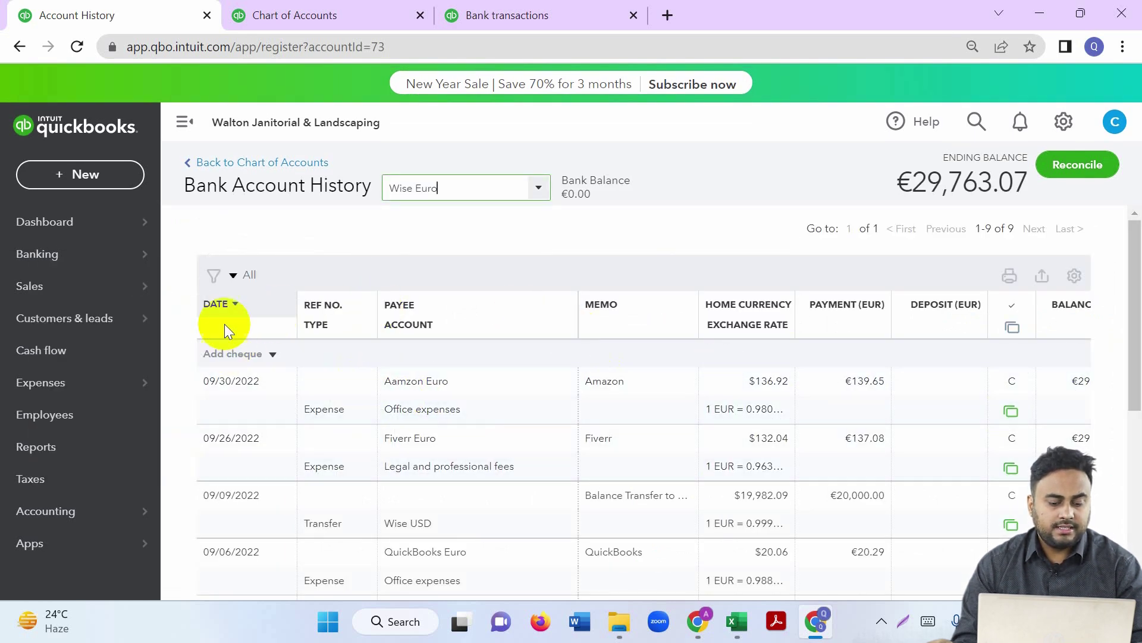
pyautogui.click(220, 306)
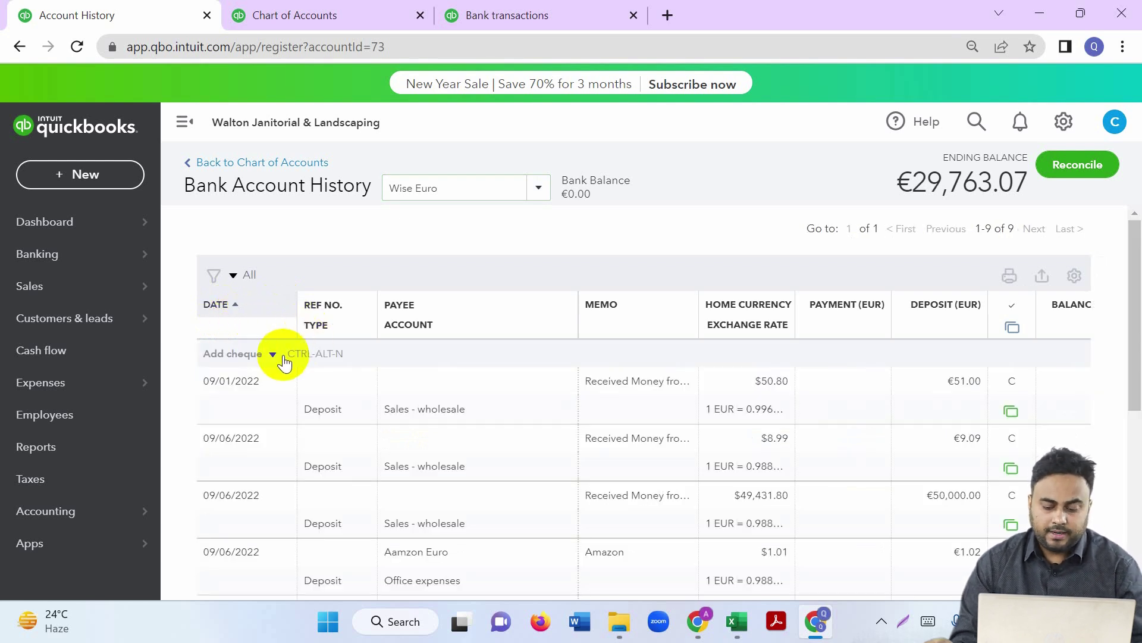
pyautogui.click(620, 621)
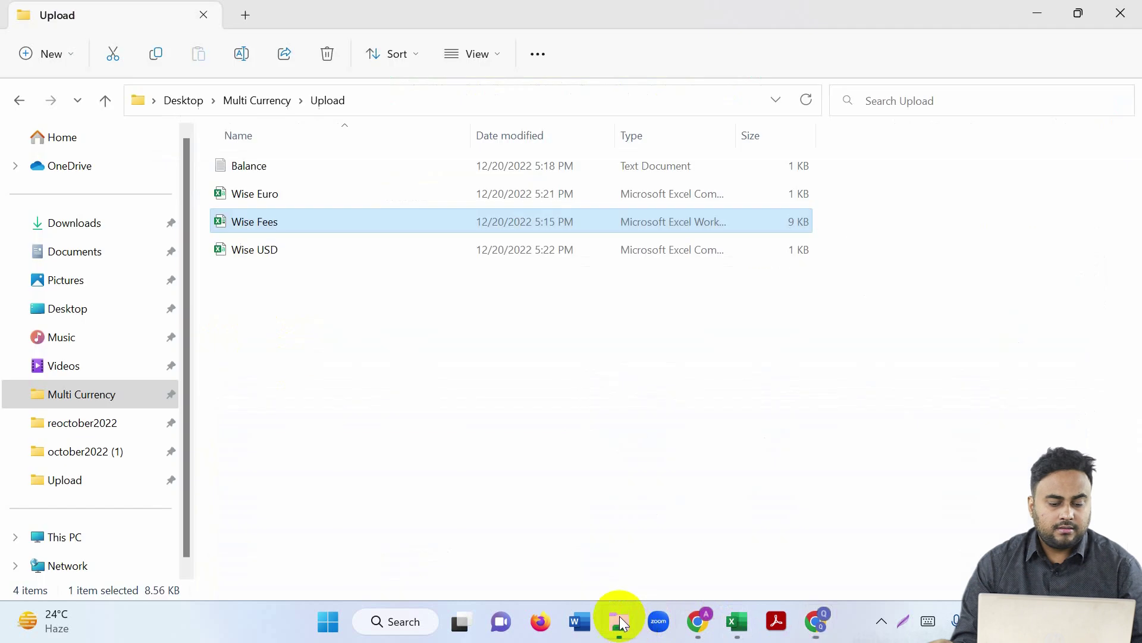
pyautogui.doubleClick(248, 164)
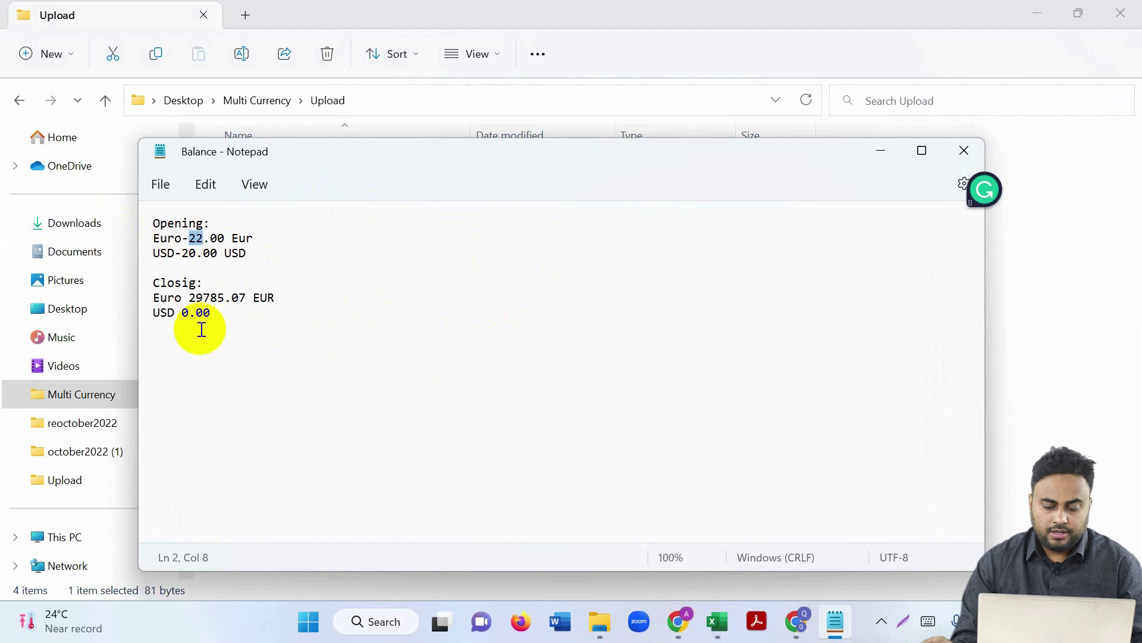
pyautogui.click(684, 634)
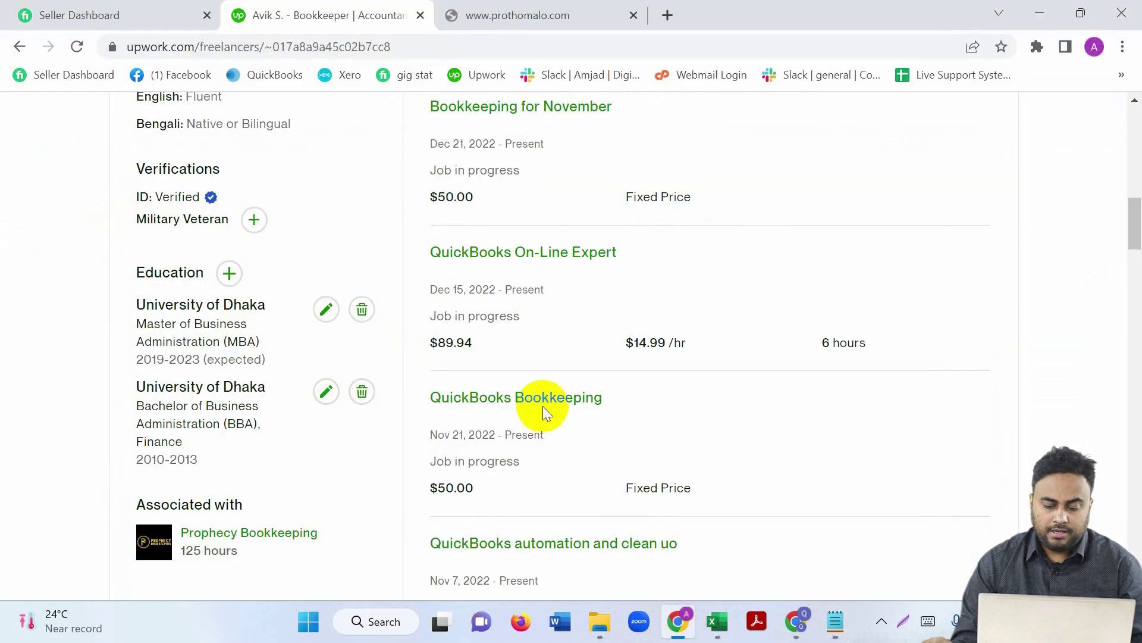
pyautogui.click(805, 622)
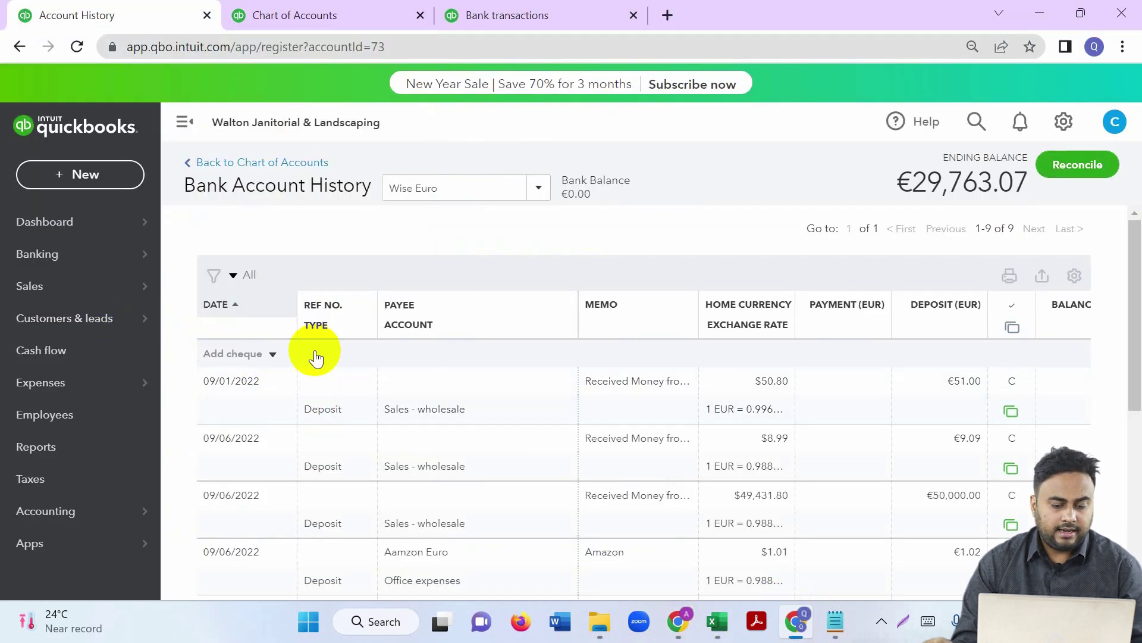
# - Start a journal entry in the Wise Euro register with Opening Balance Equity as its account
pyautogui.click(273, 355)
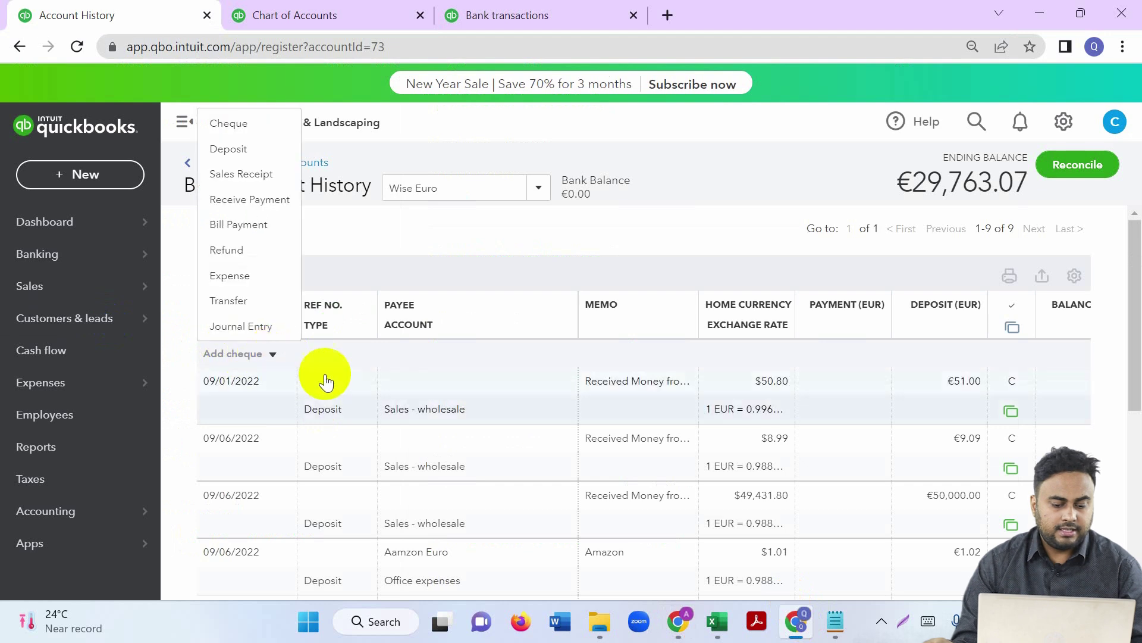
pyautogui.click(284, 333)
pyautogui.click(443, 422)
pyautogui.write('open')
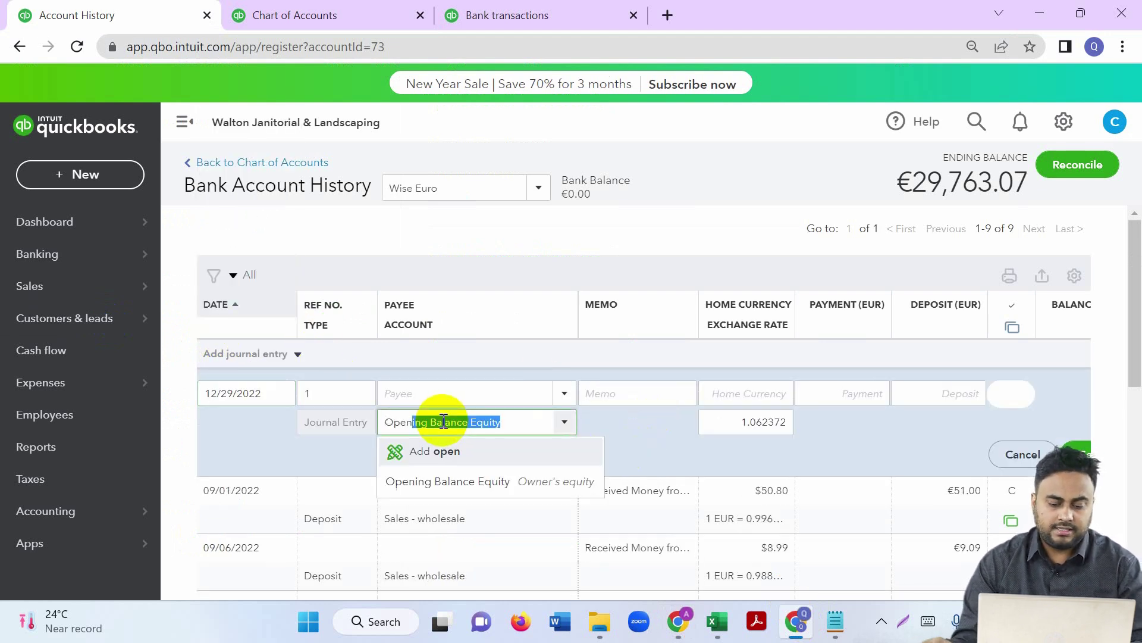
pyautogui.click(503, 482)
# - Enter a 22.00 EUR deposit on the journal entry, mark it reconciled (R), save it and discard the next blank entry
pyautogui.click(932, 402)
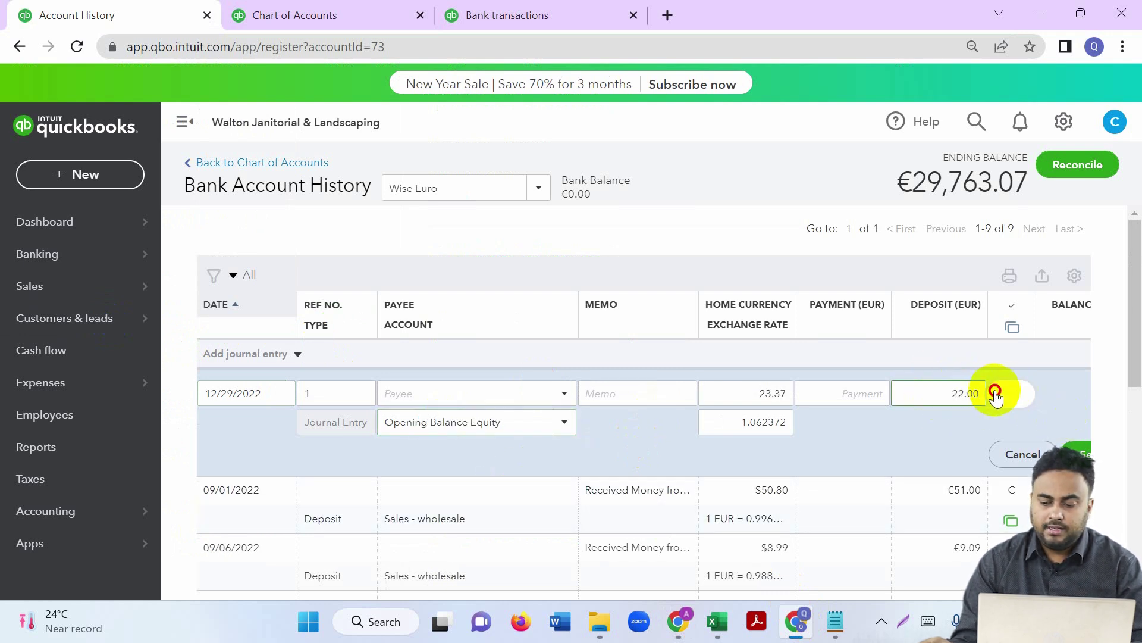
pyautogui.click(1013, 397)
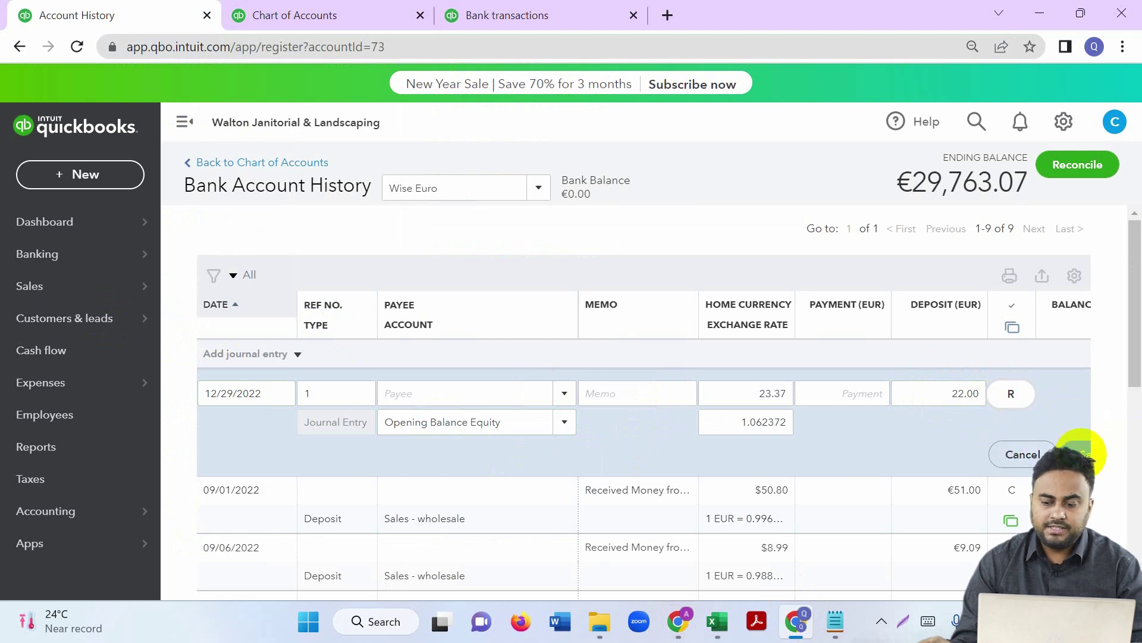
pyautogui.click(1083, 454)
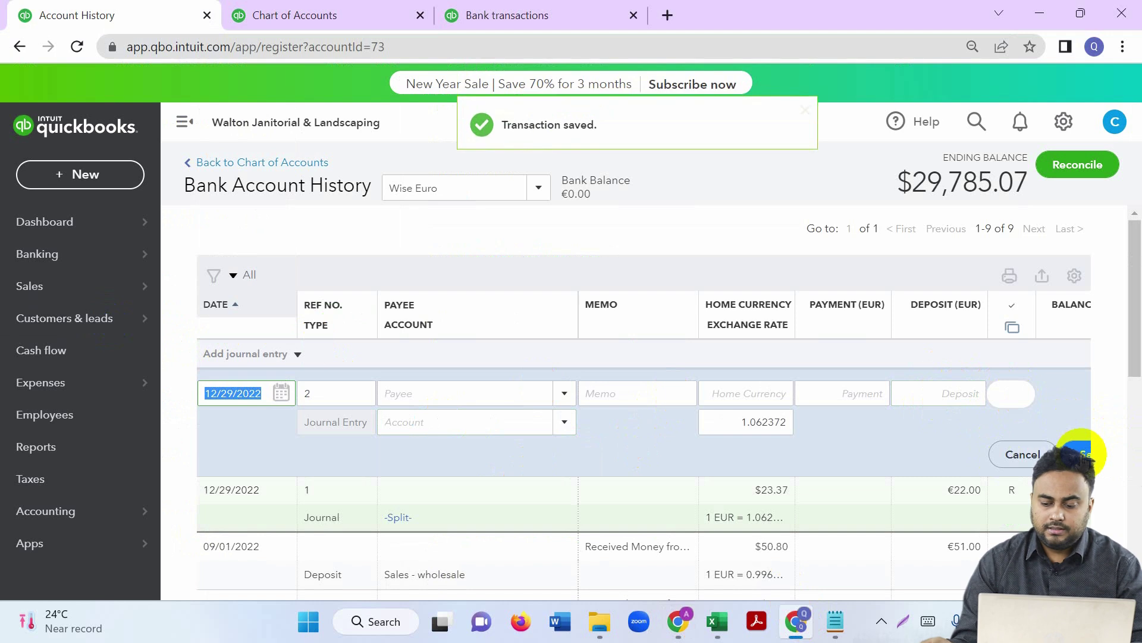
pyautogui.click(1021, 454)
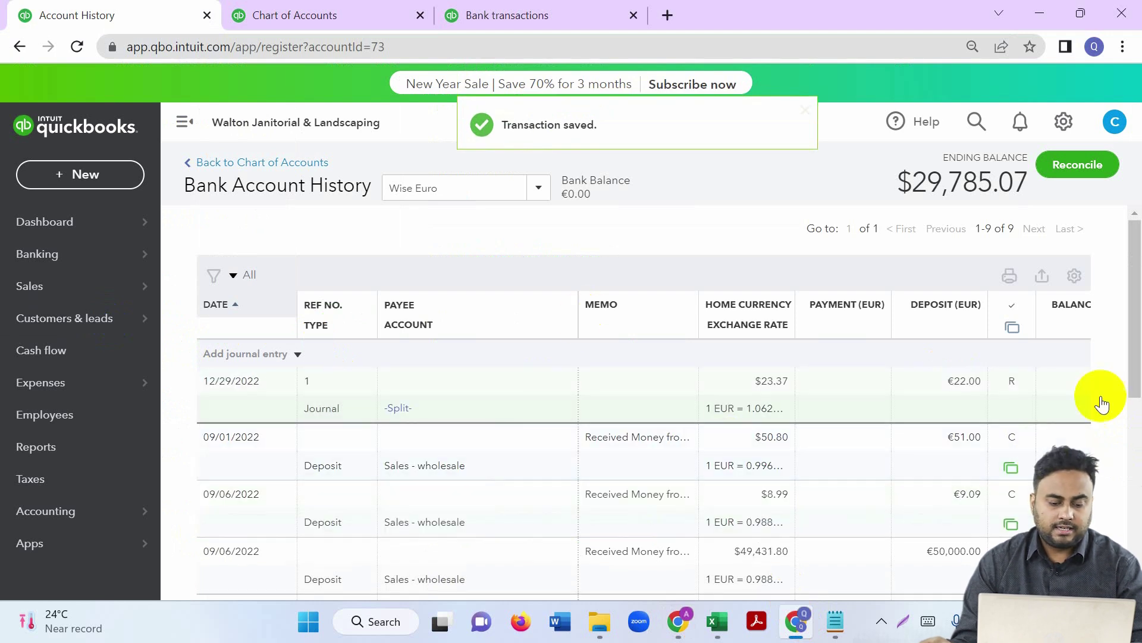
# - Change the €22.00 opening balance journal entry's date to 09/01/2022 and save it, accepting the change to a reconciled transaction
pyautogui.click(267, 397)
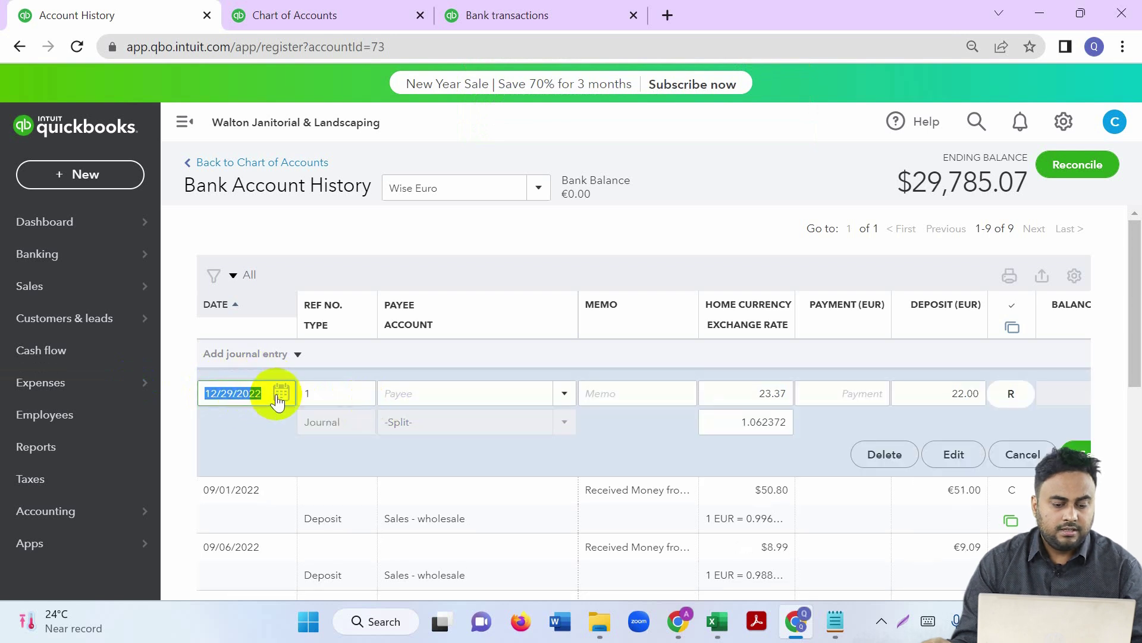
pyautogui.click(278, 398)
pyautogui.click(256, 191)
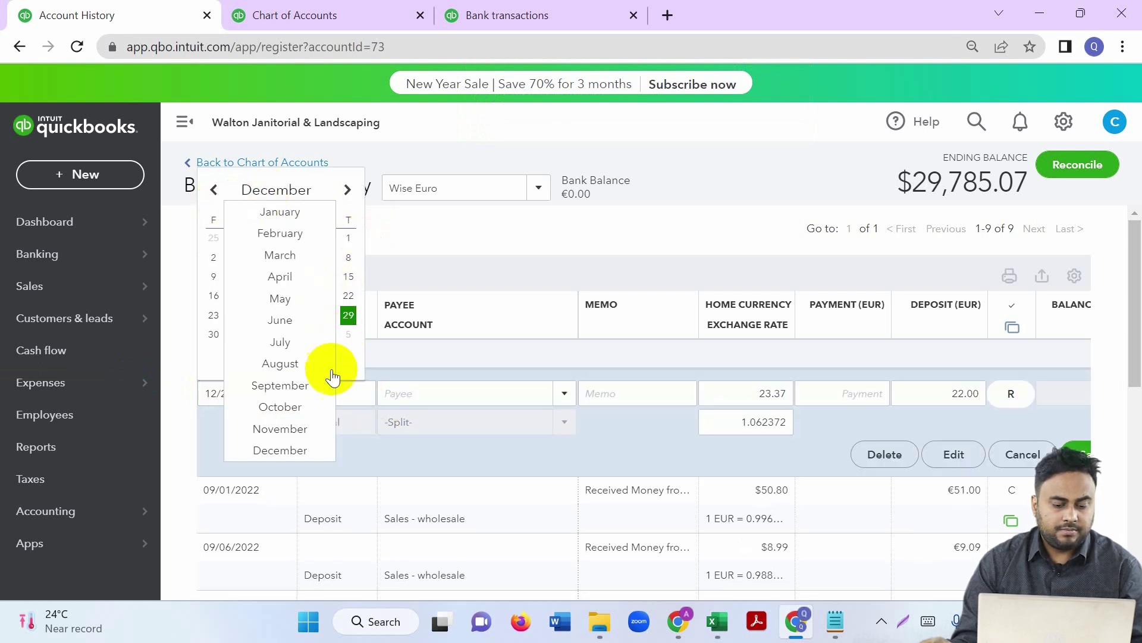
pyautogui.click(301, 387)
pyautogui.click(349, 238)
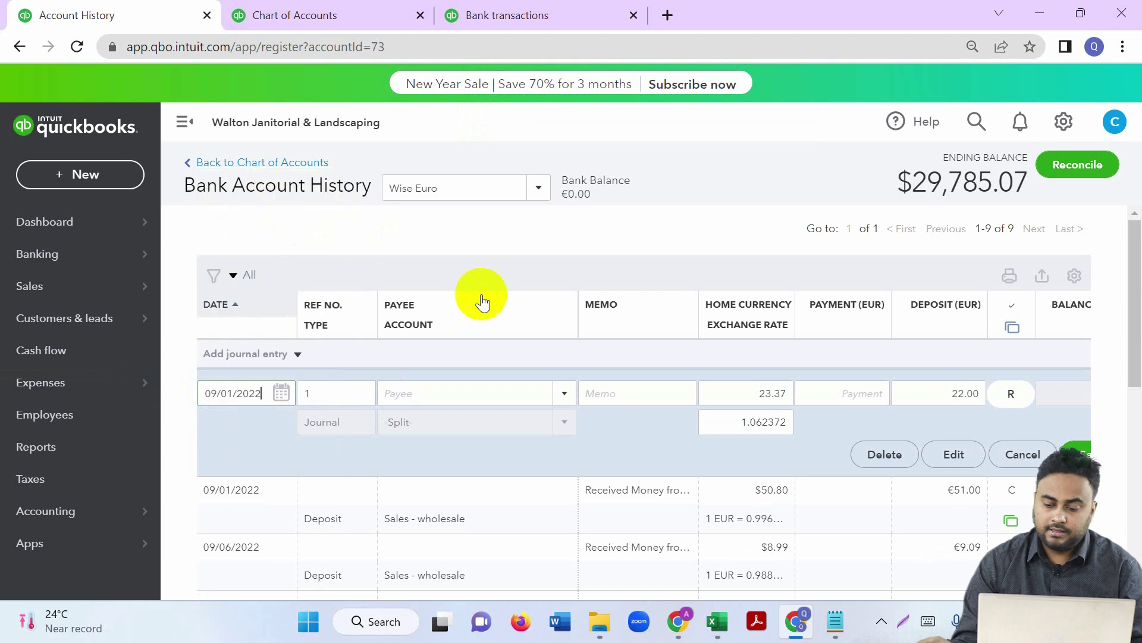
pyautogui.click(1080, 454)
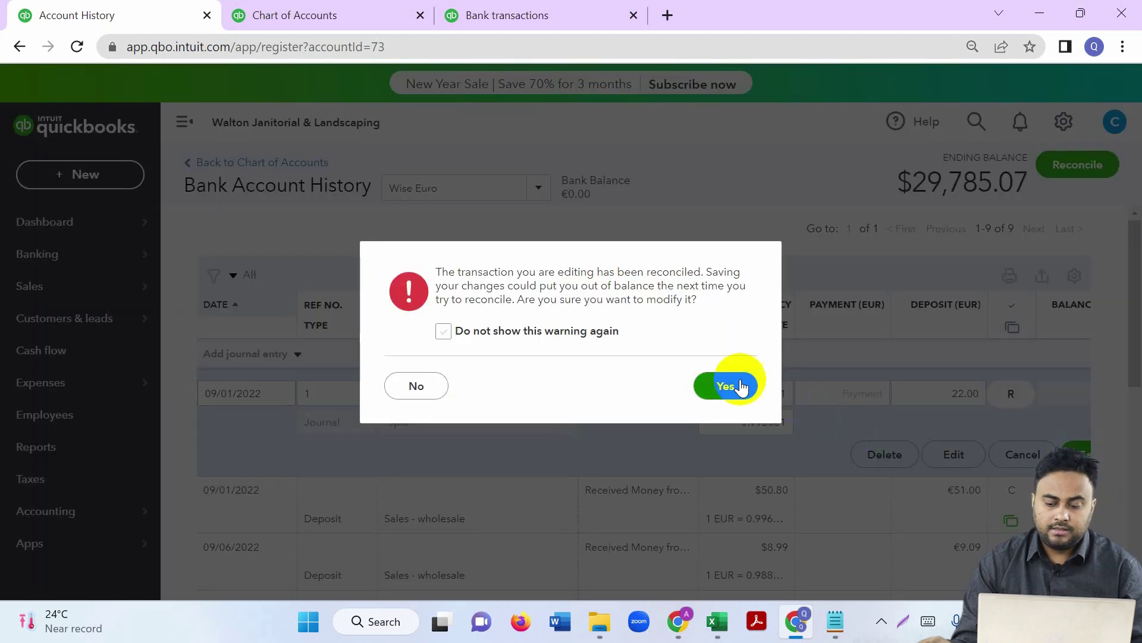
pyautogui.click(733, 386)
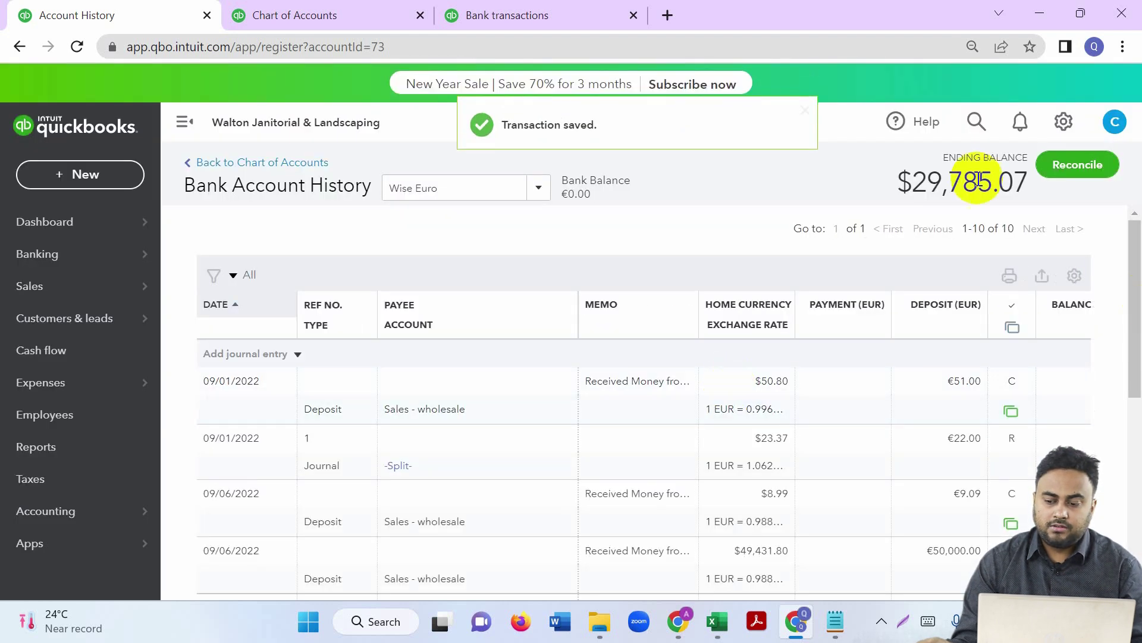
# - Open reconciliation for Wise Euro and copy the closing Euro balance 29785.07 from the Balance text file
pyautogui.click(1069, 169)
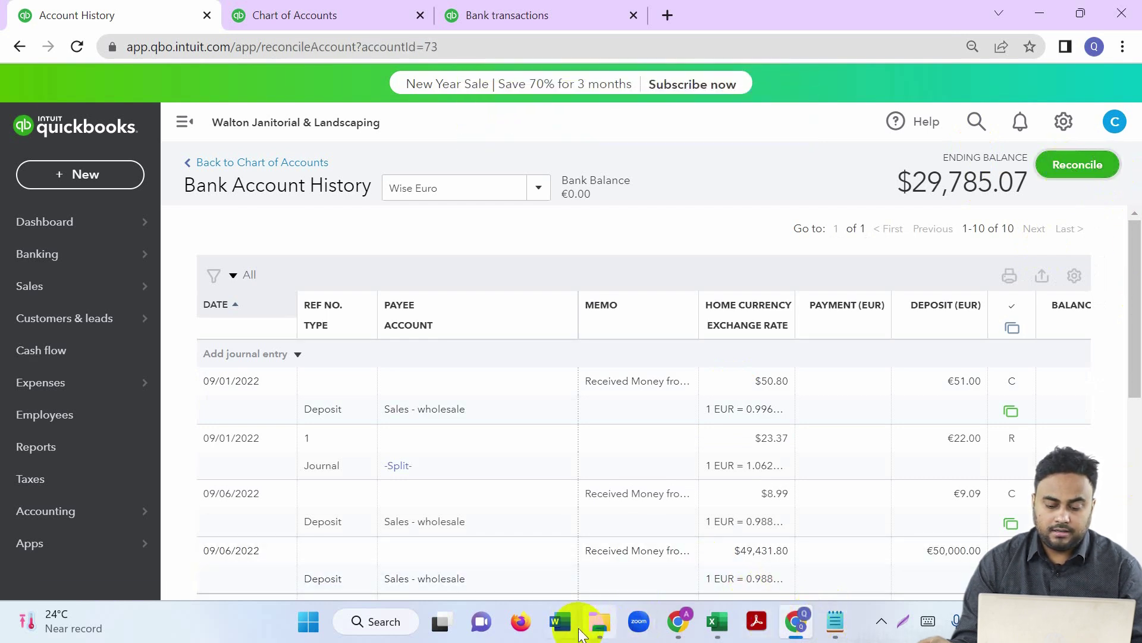
pyautogui.click(835, 621)
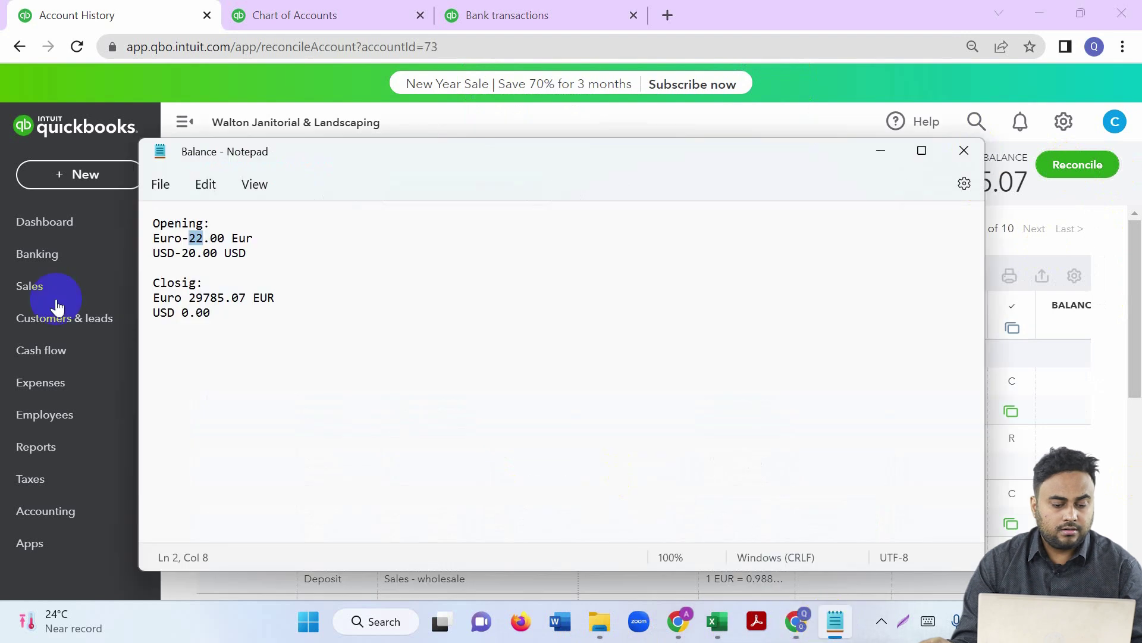
pyautogui.click(304, 384)
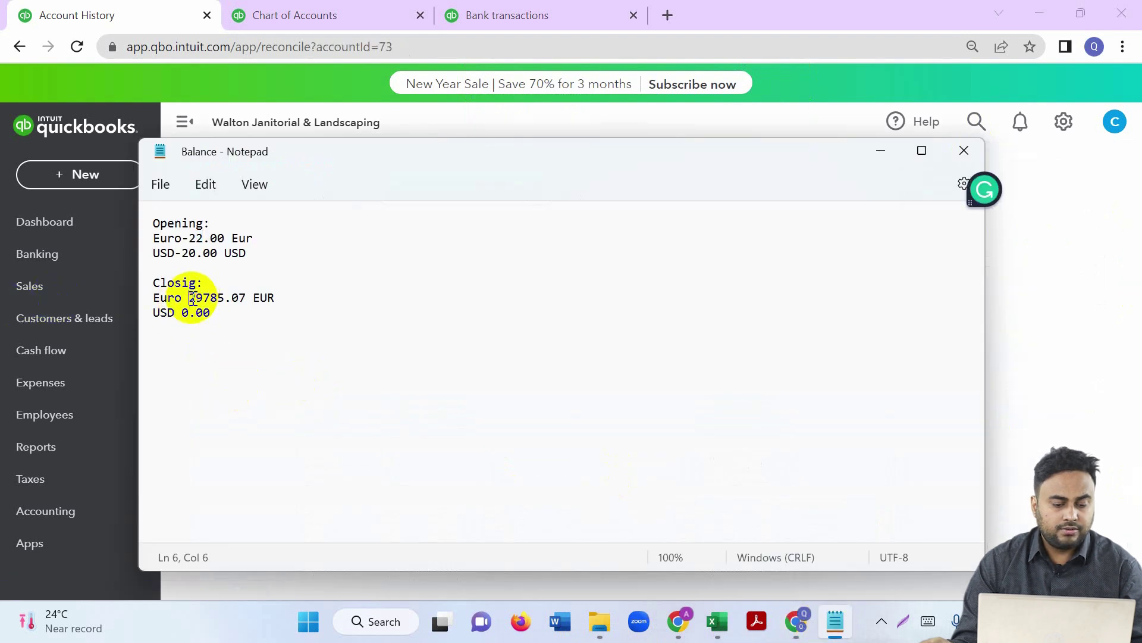
pyautogui.moveTo(193, 297); pyautogui.dragTo(250, 299)
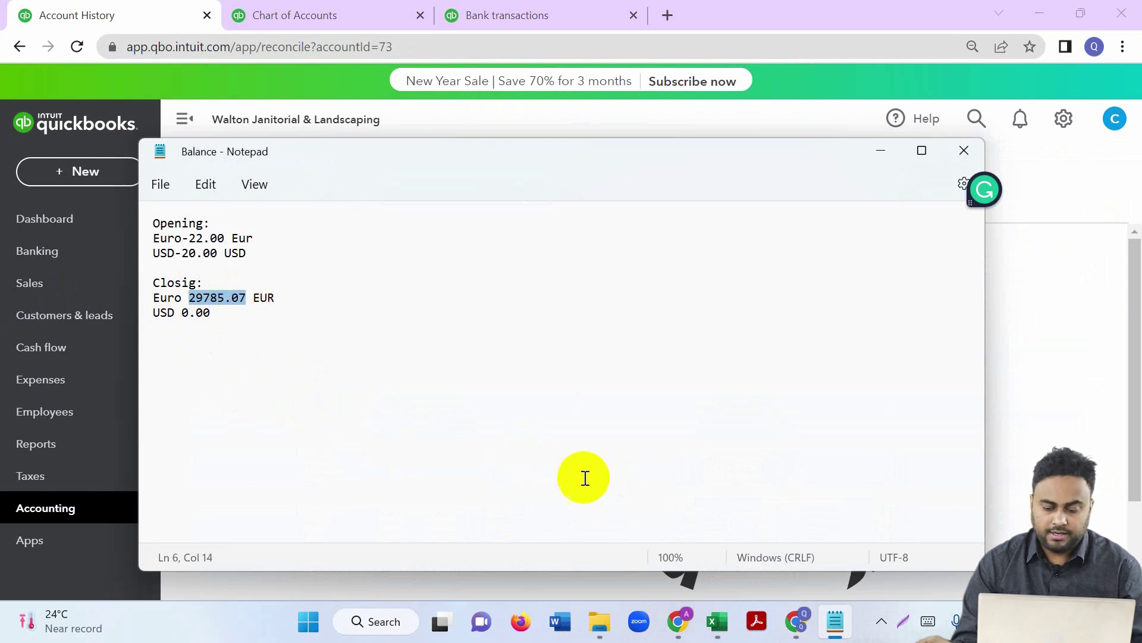
# - Return to QuickBooks, get past the reconciliation introduction, and set the Wise Euro ending balance to 29,785.07
pyautogui.click(800, 622)
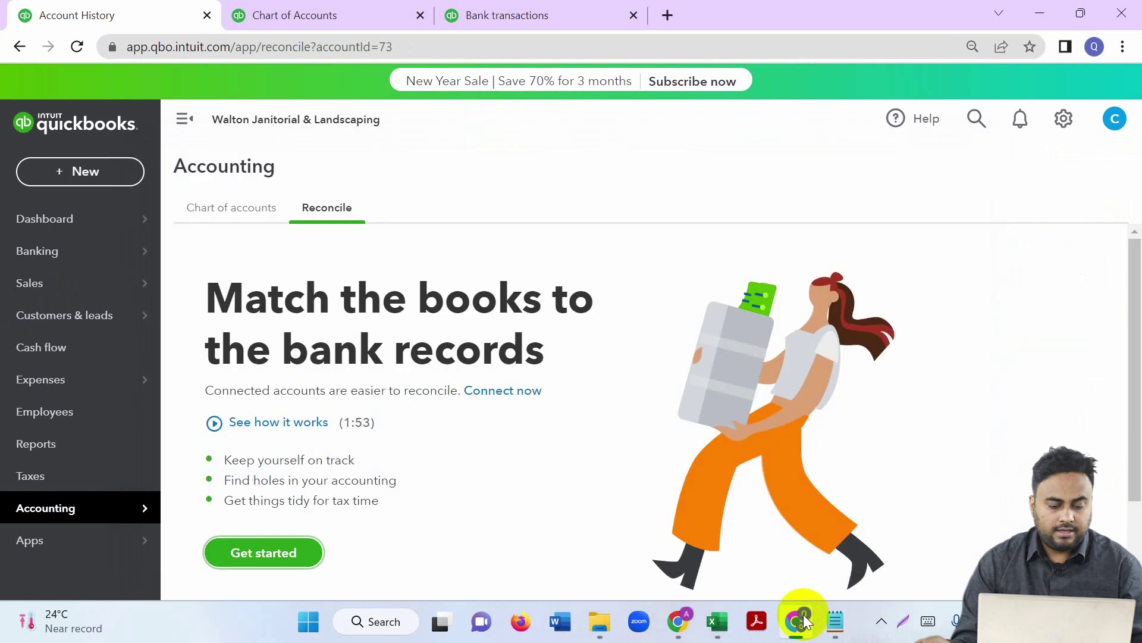
pyautogui.scroll(-2, 314, 546)
pyautogui.click(286, 440)
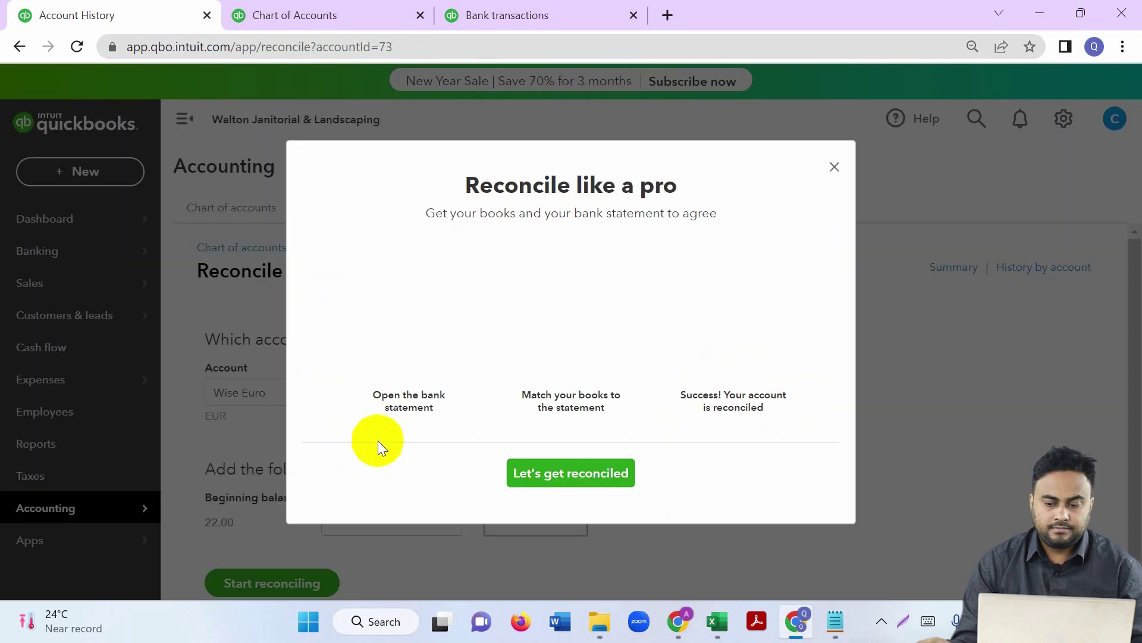
pyautogui.click(833, 168)
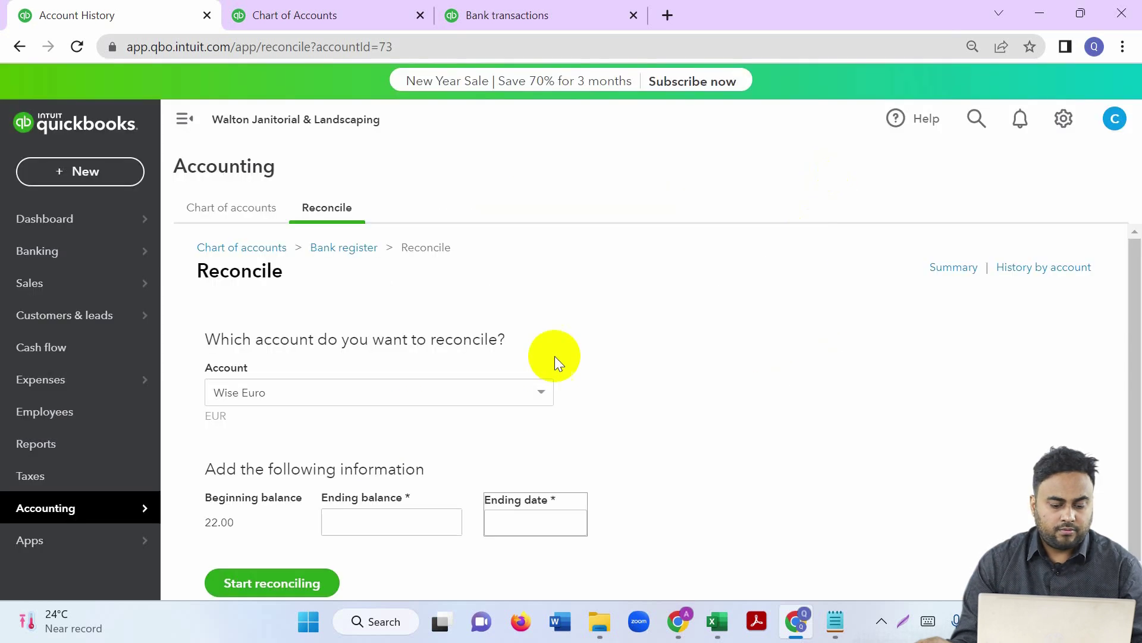
pyautogui.scroll(-1, 366, 400)
pyautogui.click(427, 494)
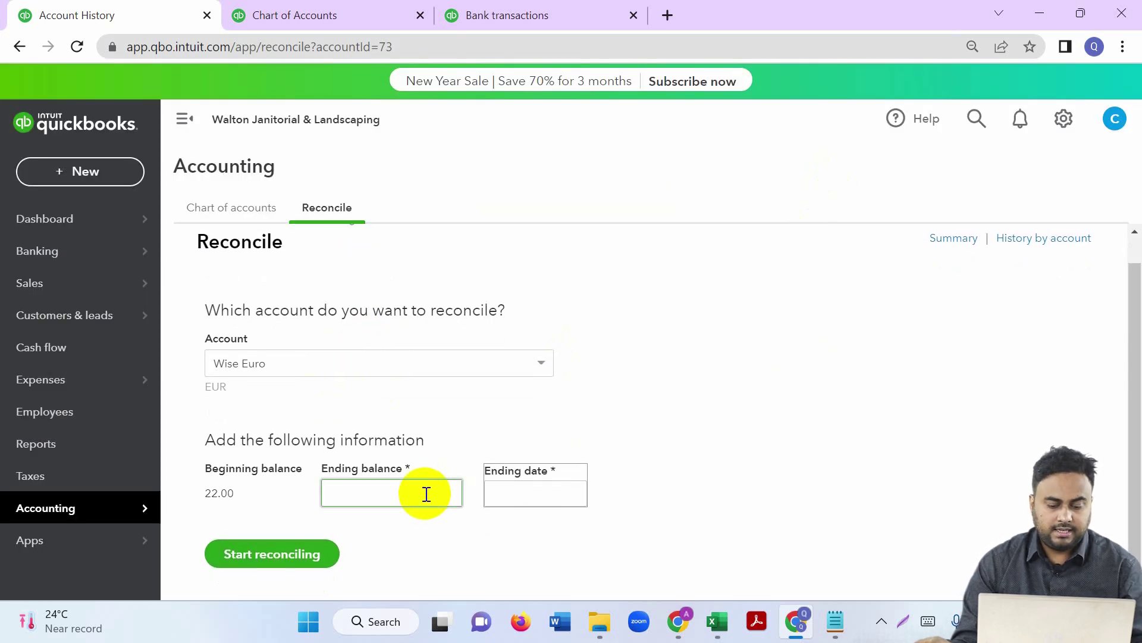
# - Set the statement ending date to September 30, 2022 and complete the Wise Euro reconciliation
pyautogui.click(562, 495)
pyautogui.click(575, 493)
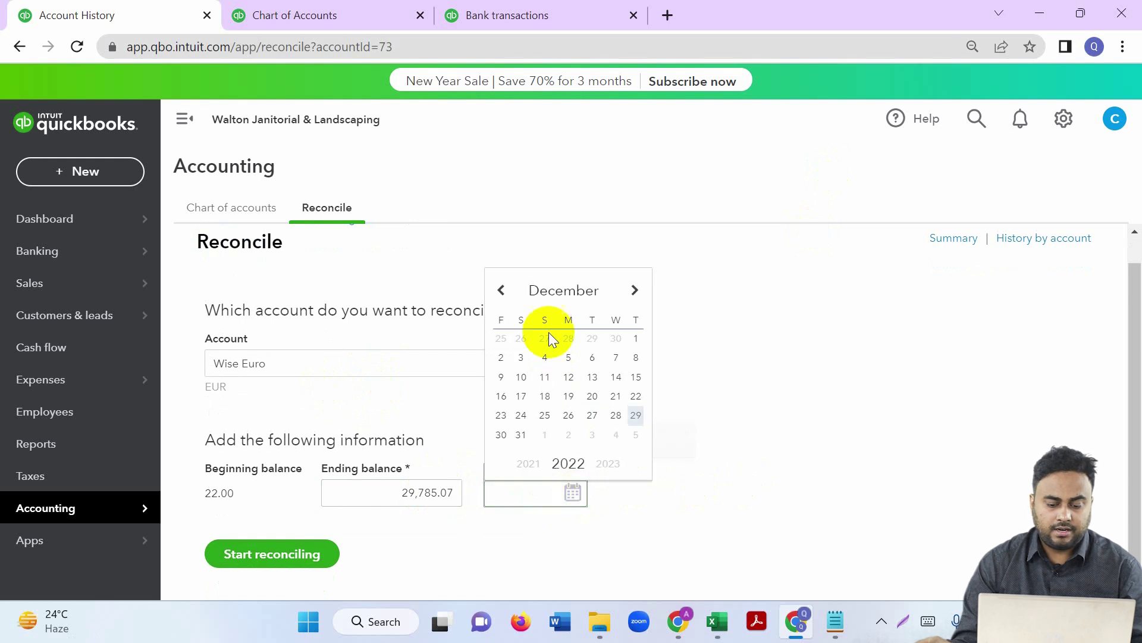
pyautogui.click(557, 292)
pyautogui.click(567, 485)
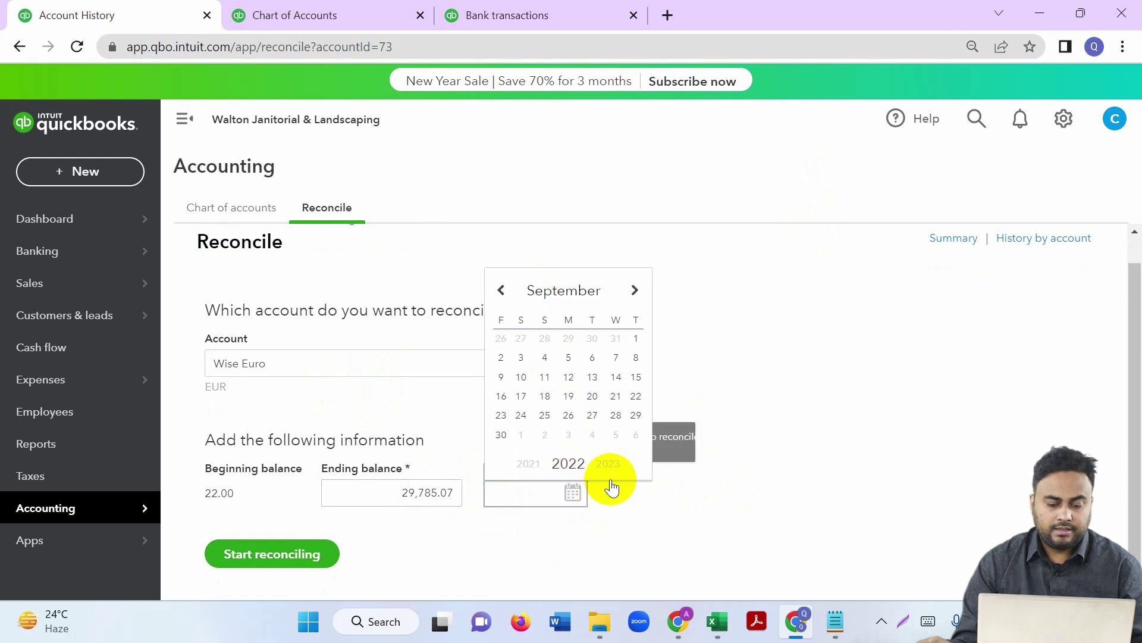
pyautogui.click(501, 434)
pyautogui.click(254, 554)
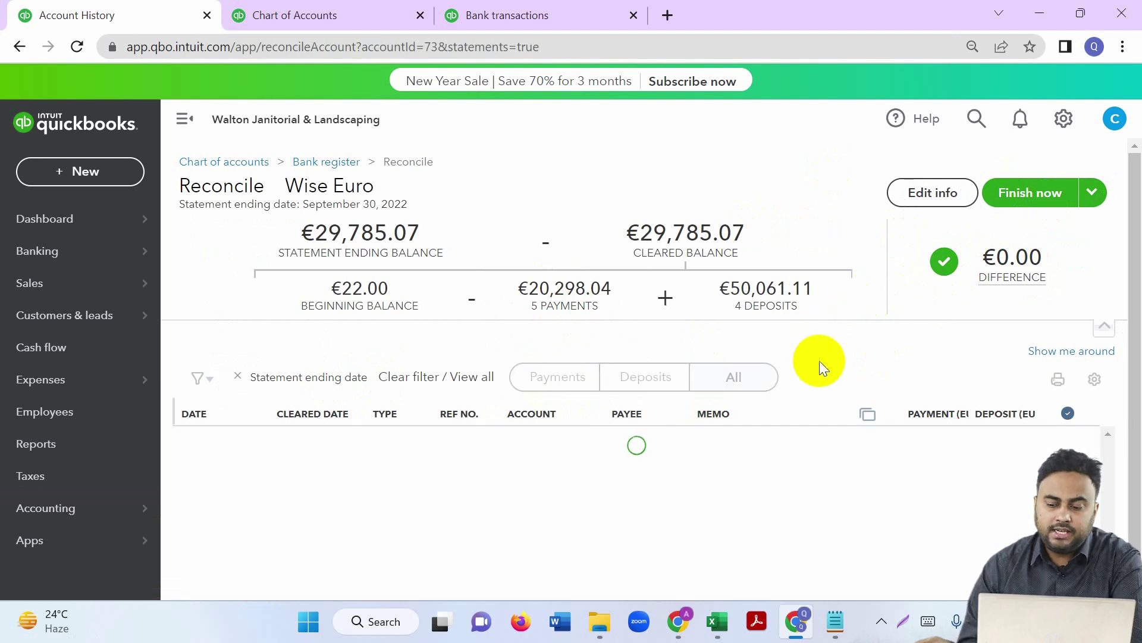
pyautogui.click(1049, 206)
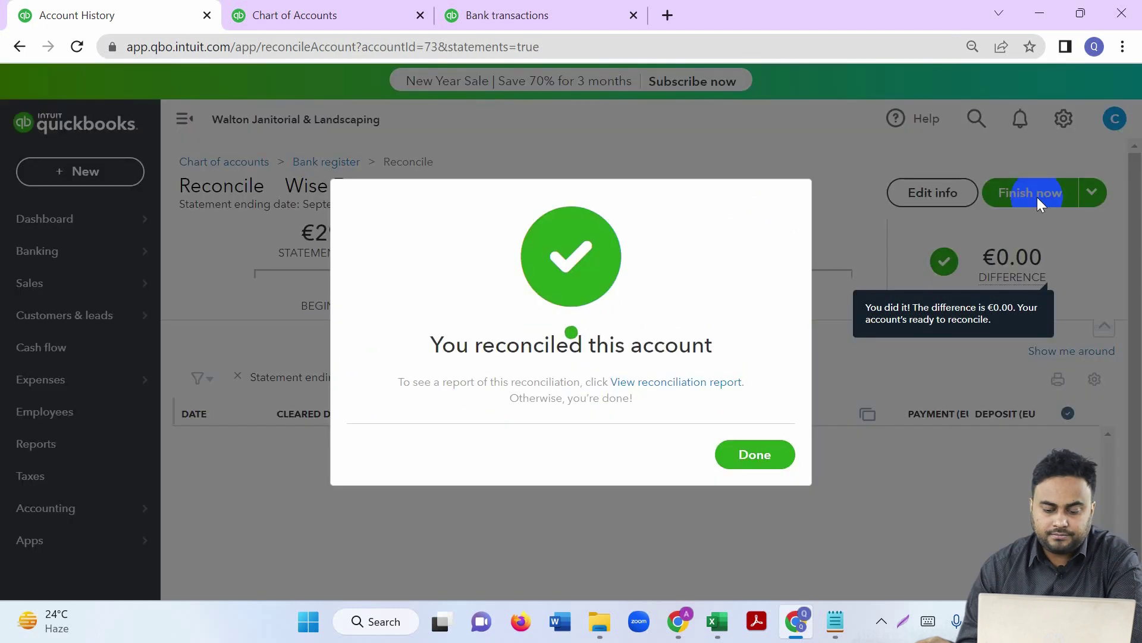
pyautogui.click(753, 456)
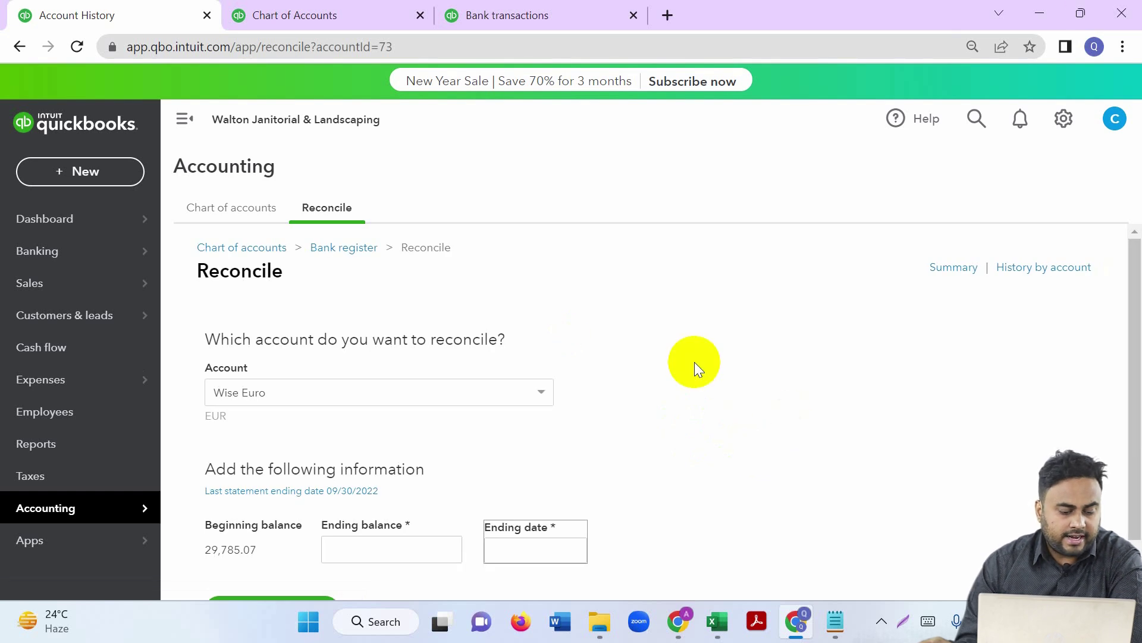
# - Open the Profit and Loss report from the report list
pyautogui.click(72, 445)
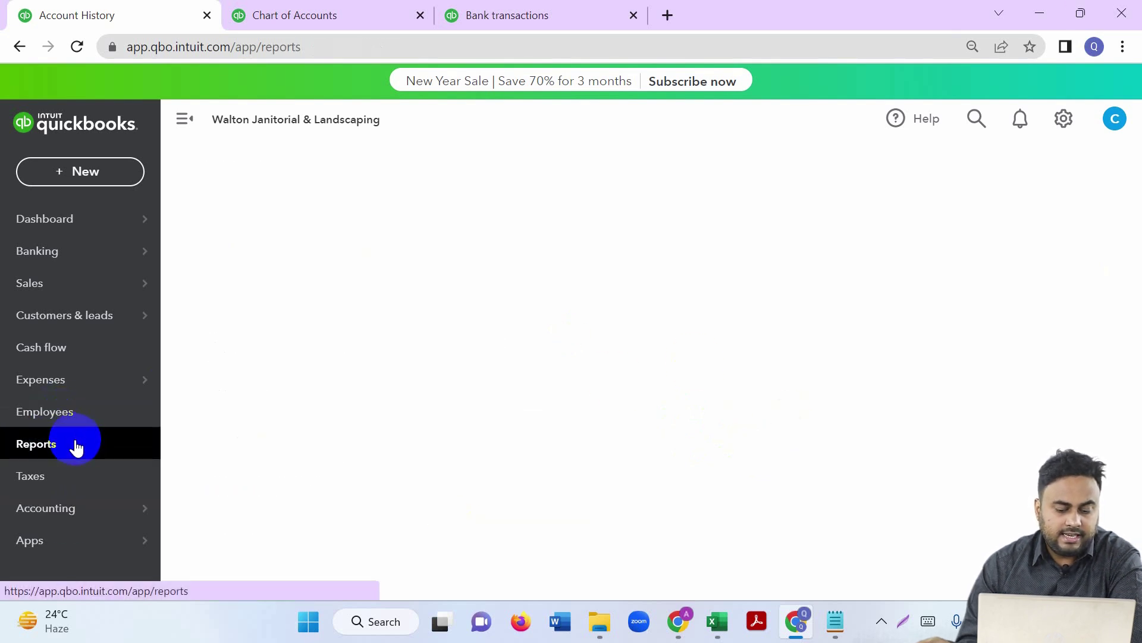
pyautogui.scroll(-3, 344, 555)
pyautogui.scroll(2, 348, 499)
pyautogui.click(308, 479)
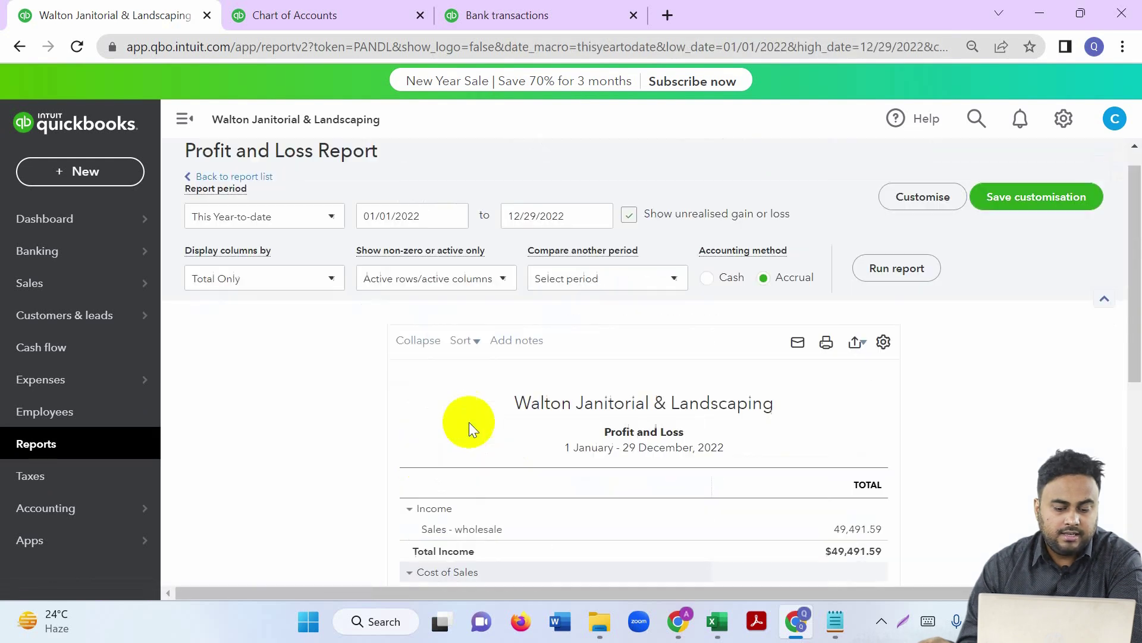
# - Set the Profit and Loss report period from 09/01/2022 to 09/30/2022 and run the report
pyautogui.click(455, 241)
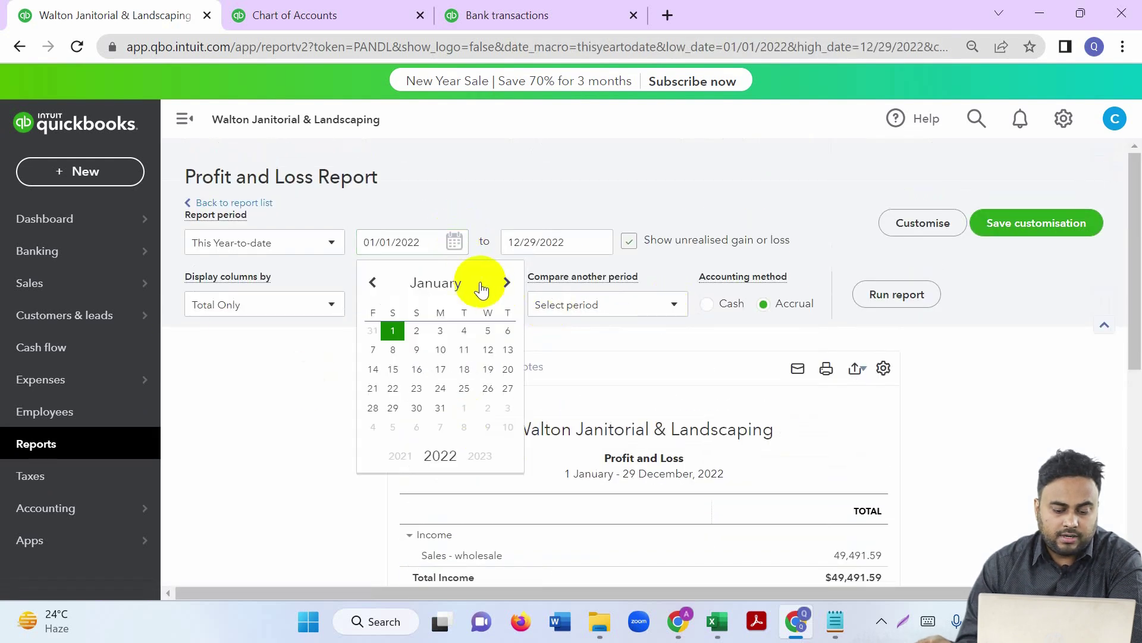
pyautogui.click(450, 282)
pyautogui.click(451, 487)
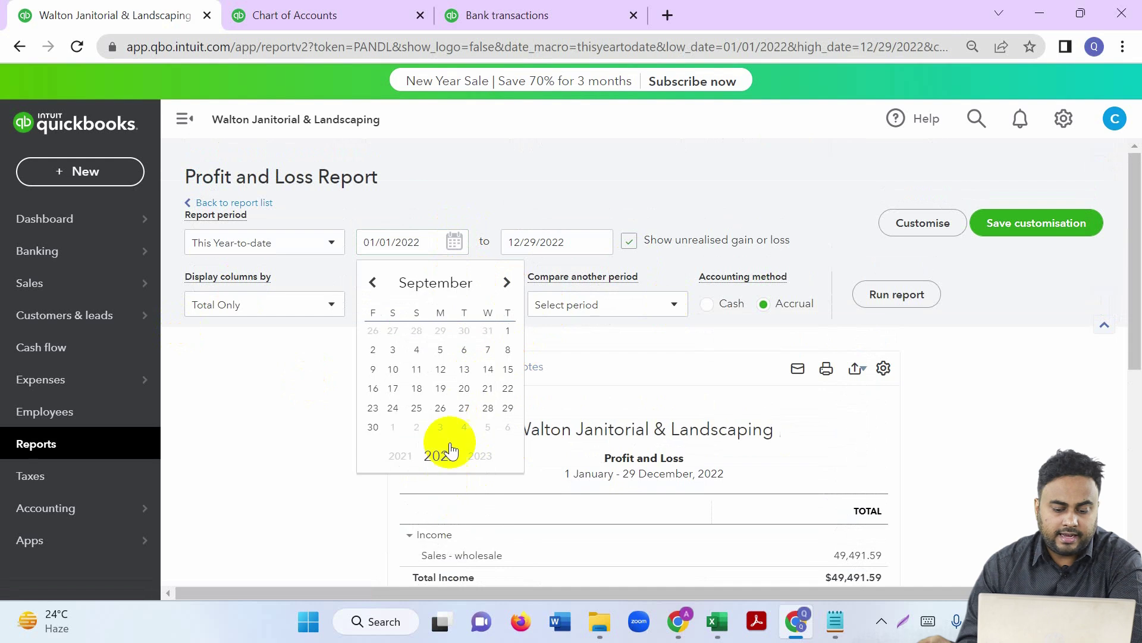
pyautogui.click(487, 327)
pyautogui.click(561, 243)
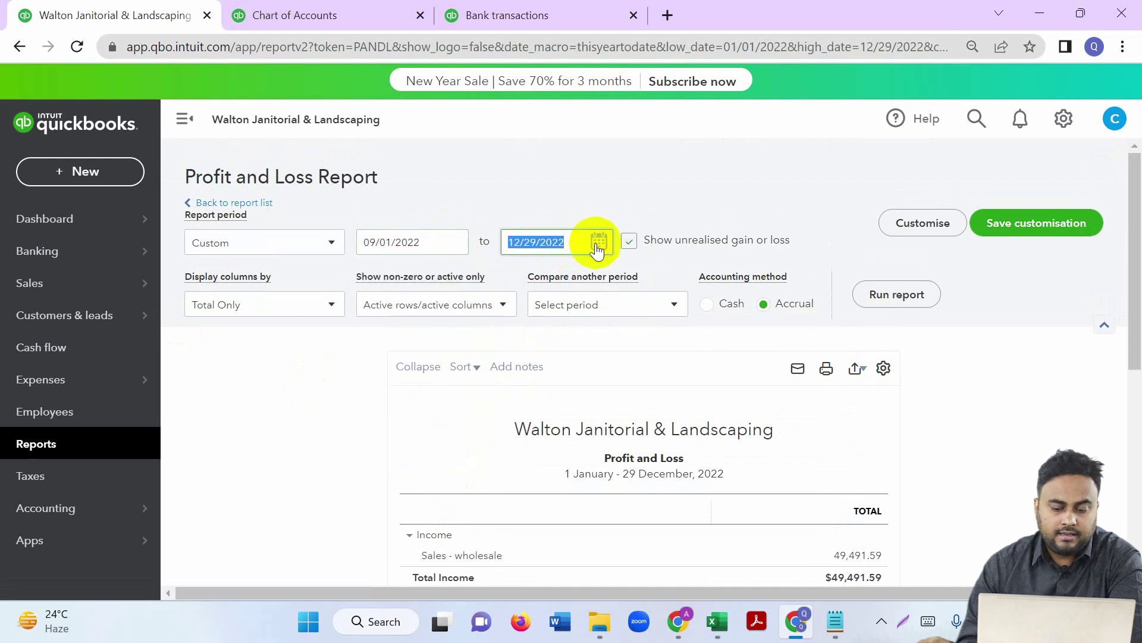
pyautogui.click(598, 241)
pyautogui.click(587, 283)
pyautogui.click(583, 485)
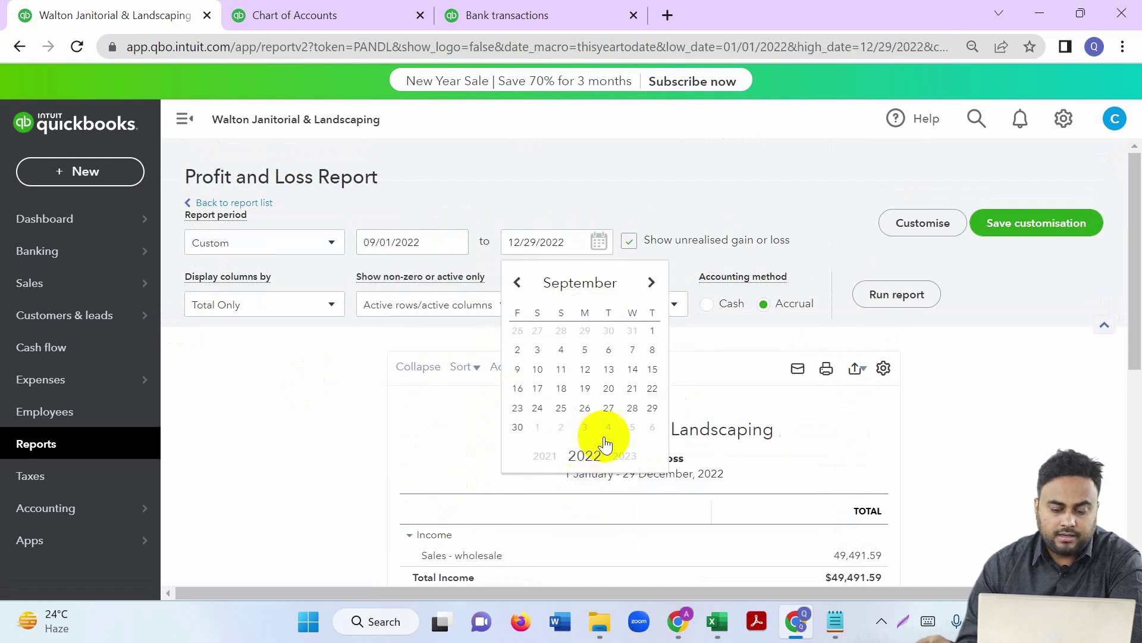
pyautogui.click(518, 429)
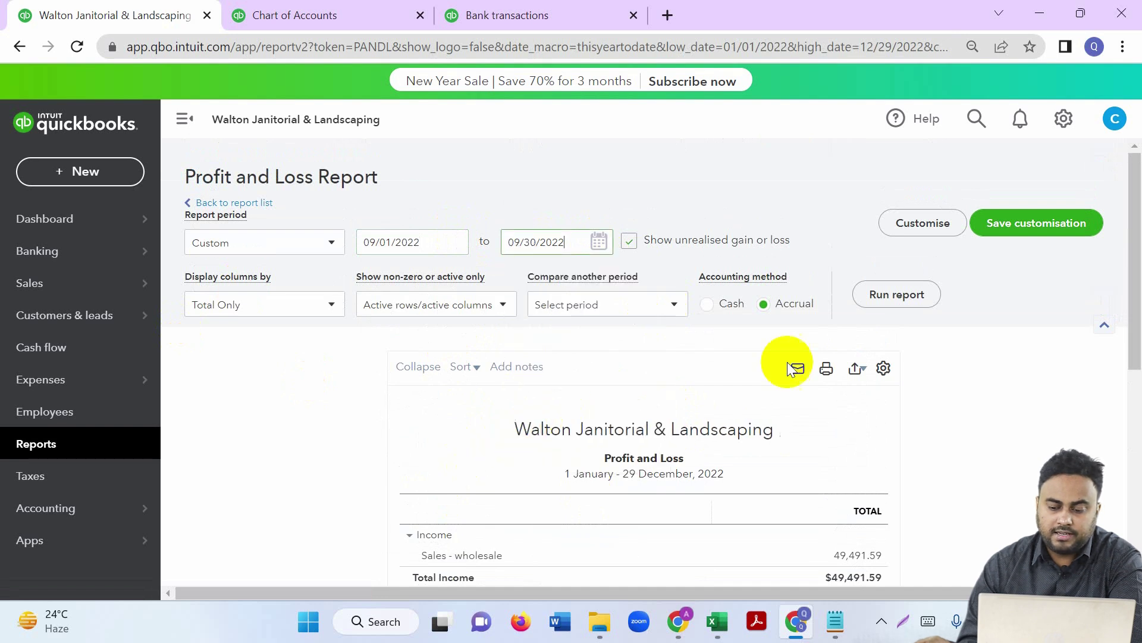
pyautogui.click(896, 295)
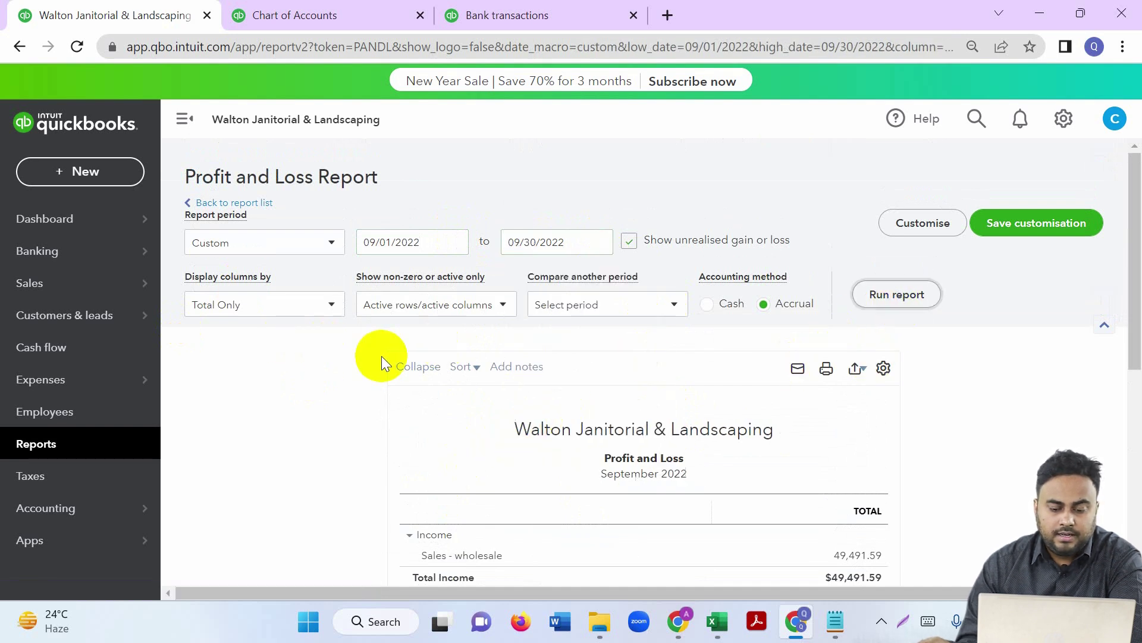
# - Review the September 2022 Profit and Loss from income through expenses, unrealised gain or loss, and net earnings
pyautogui.scroll(-3, 380, 357)
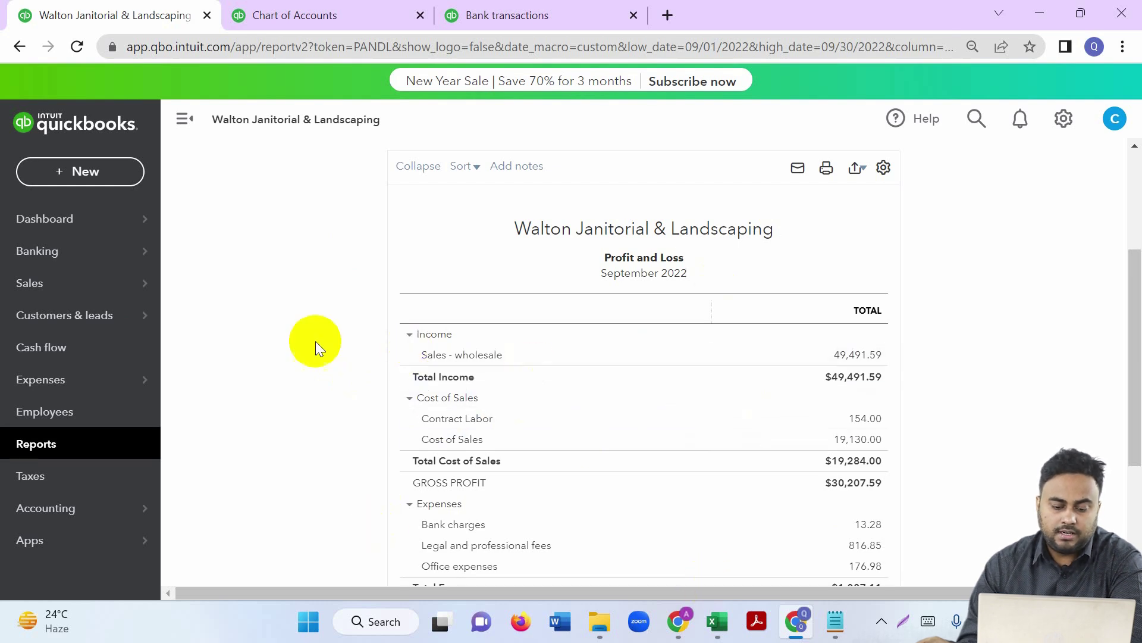
pyautogui.scroll(-1, 363, 369)
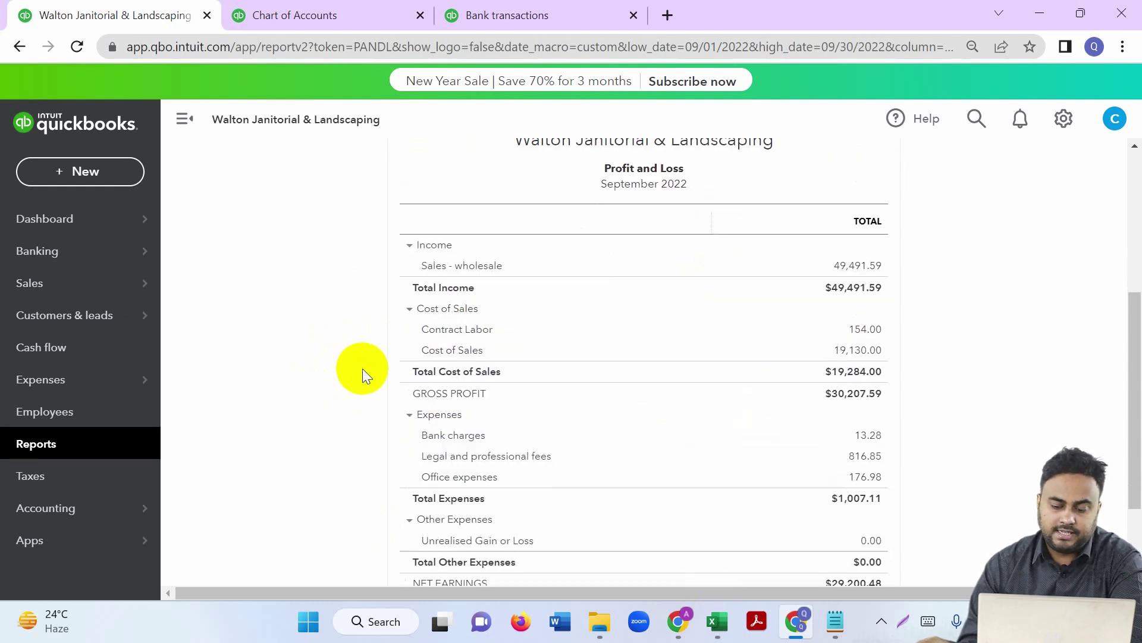
pyautogui.scroll(-2, 362, 375)
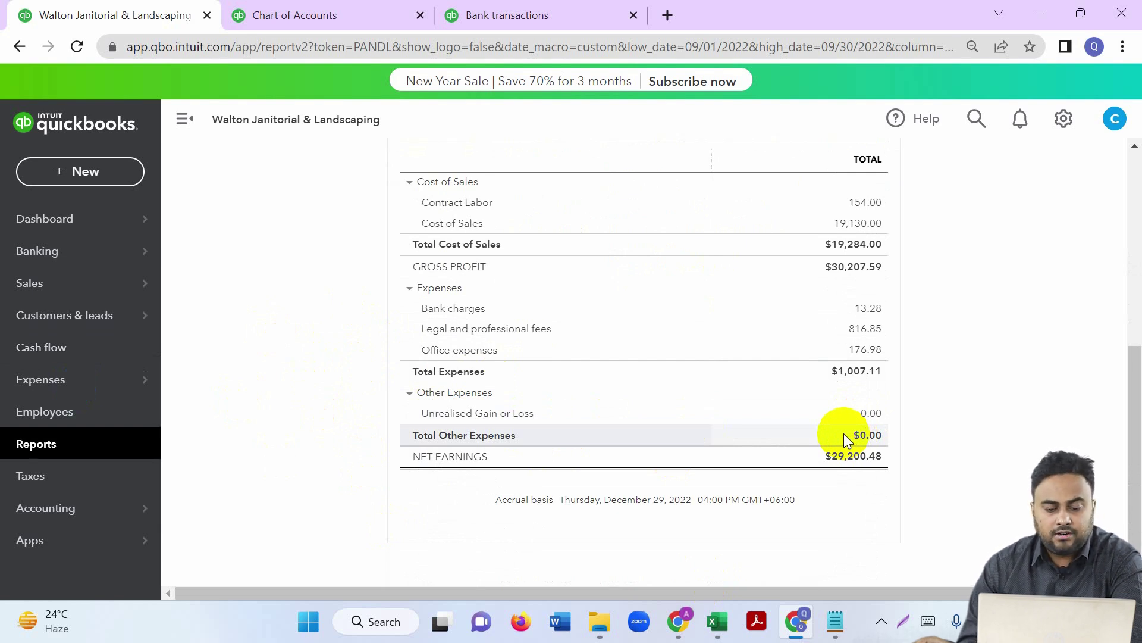
pyautogui.scroll(3, 837, 426)
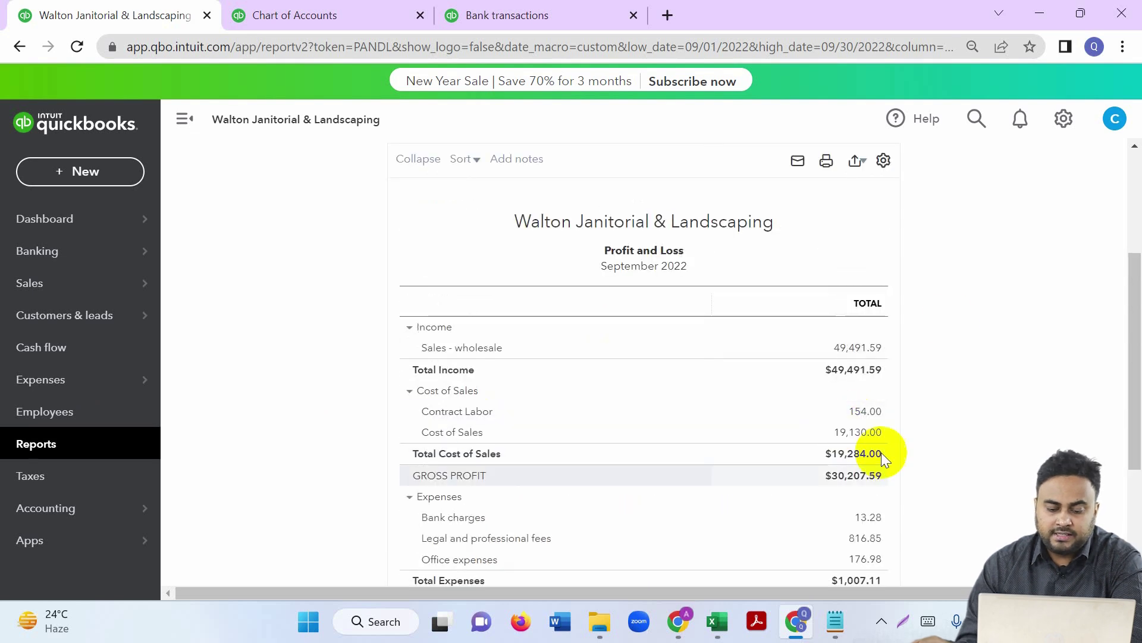
pyautogui.scroll(-3, 283, 369)
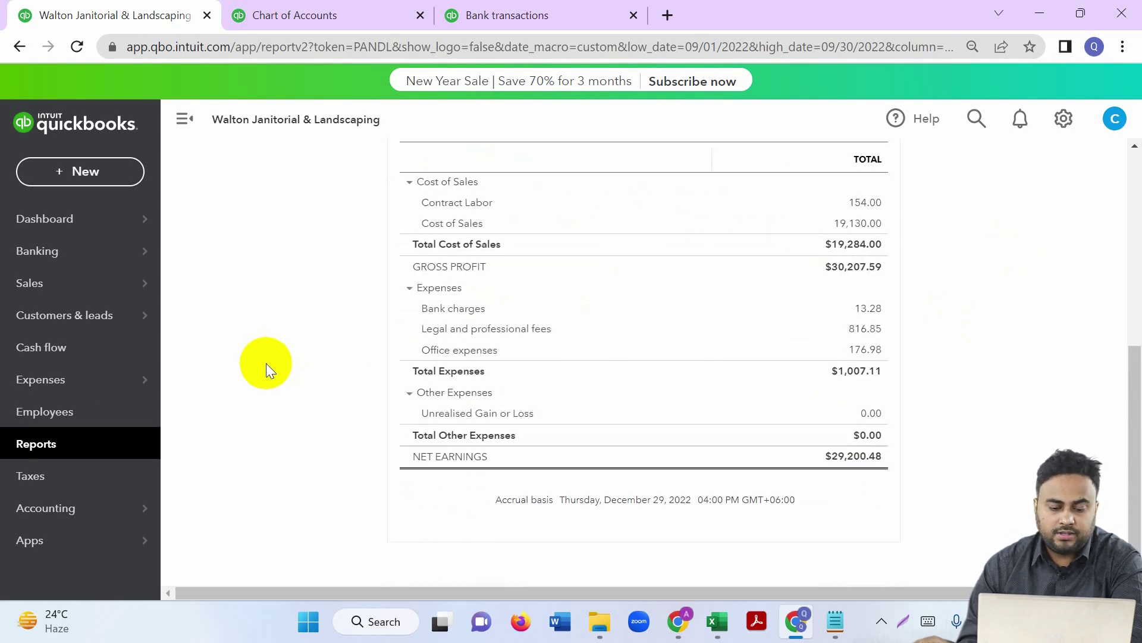
pyautogui.scroll(2, 266, 363)
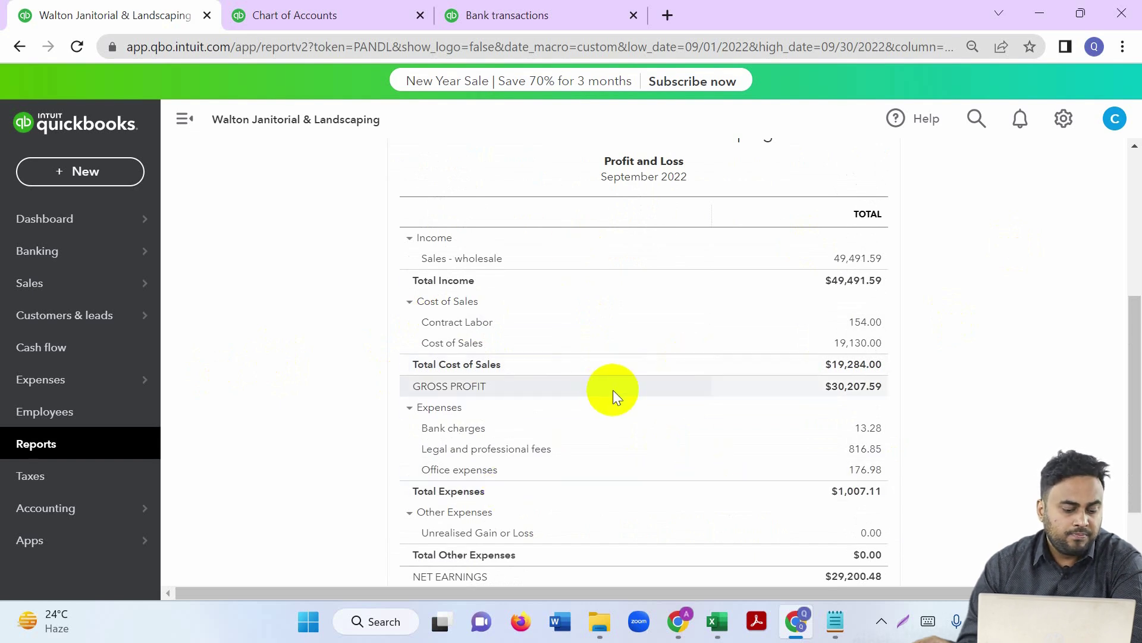
pyautogui.scroll(5, 363, 441)
# - Return to the report list and open the Balance Sheet report
pyautogui.click(45, 457)
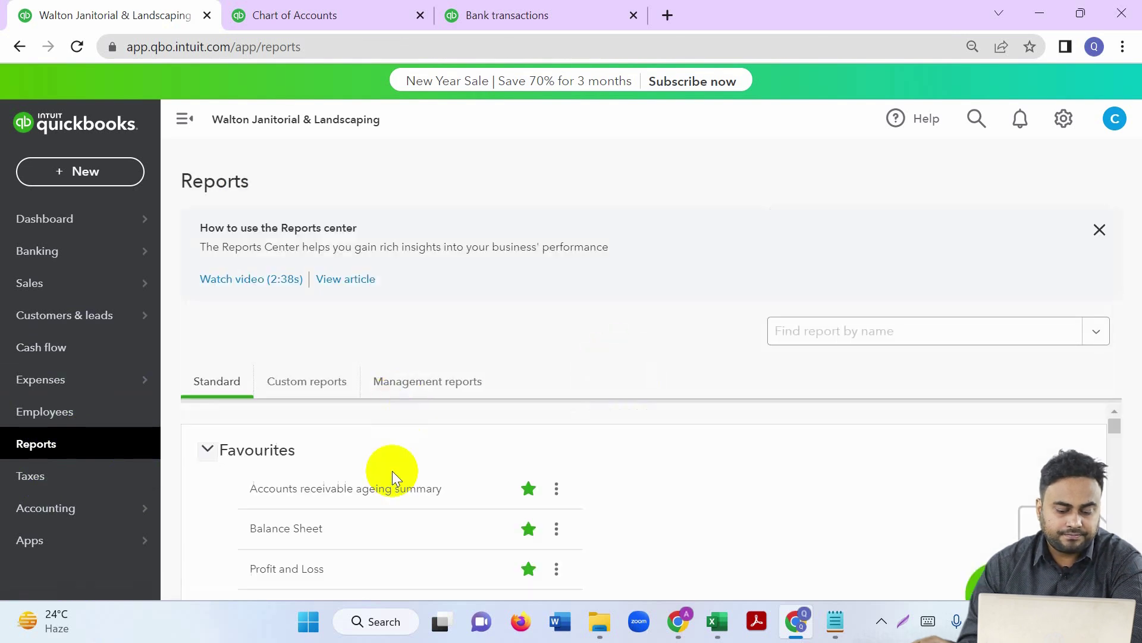
pyautogui.scroll(-5, 391, 470)
pyautogui.scroll(3, 285, 506)
pyautogui.click(326, 444)
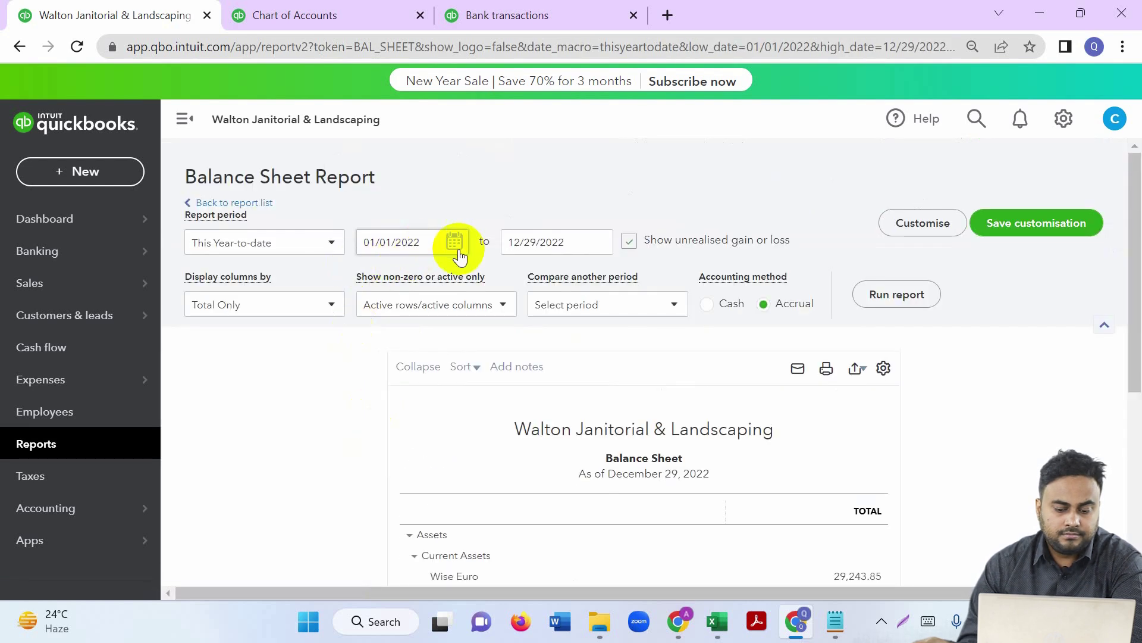
# - Set the Balance Sheet report period from 09/01/2022 to 09/30/2022 and run the report
pyautogui.click(458, 255)
pyautogui.click(435, 282)
pyautogui.click(458, 470)
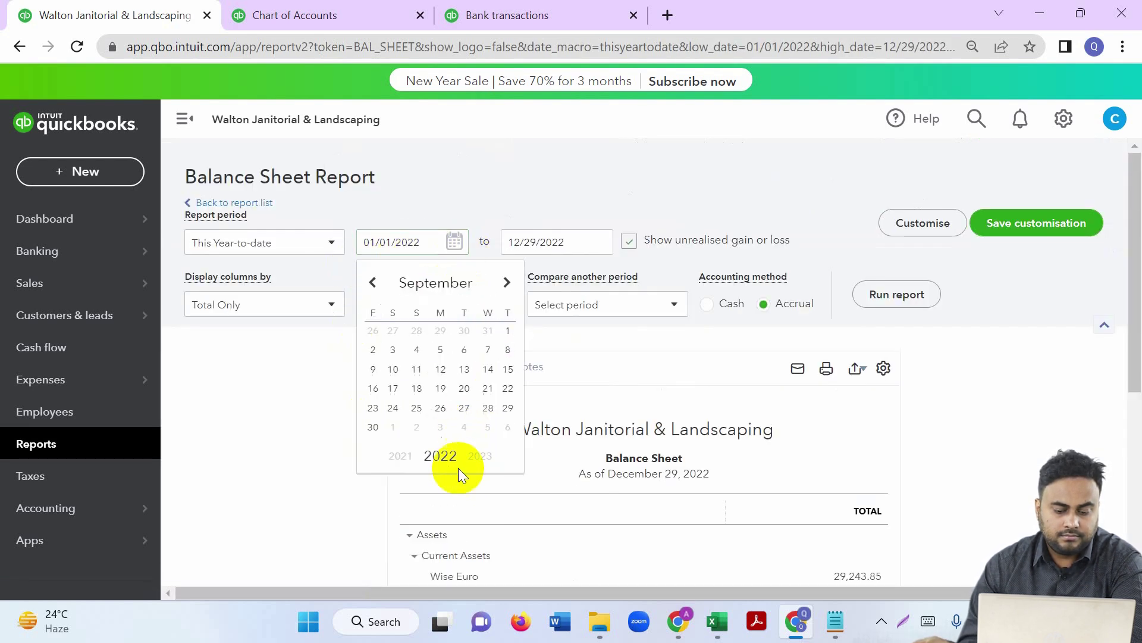
pyautogui.click(508, 332)
pyautogui.click(600, 242)
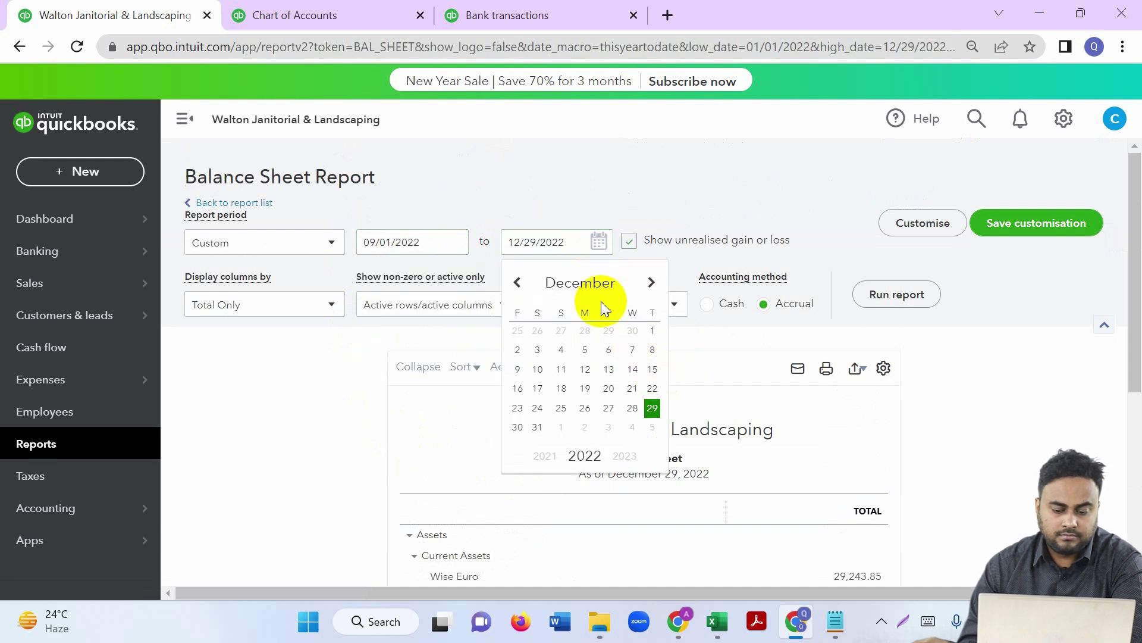
pyautogui.click(583, 285)
pyautogui.click(584, 477)
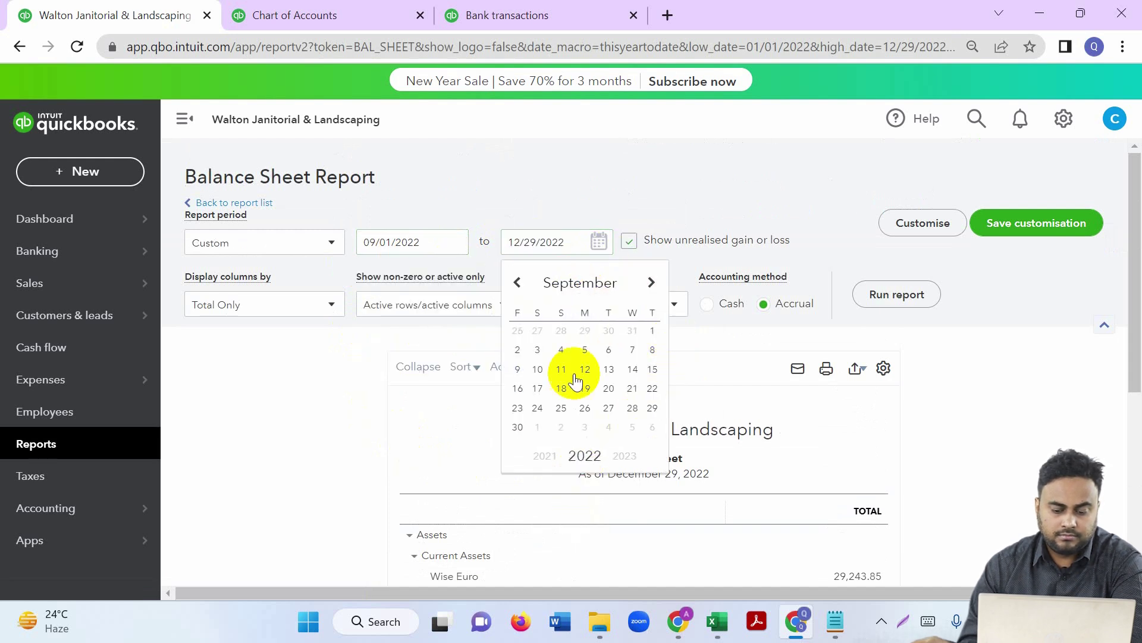
pyautogui.click(516, 427)
pyautogui.click(891, 311)
# - Compare the Wise Euro and Wise USD amounts on the Balance Sheet with the closing balances in the Balance text file
pyautogui.scroll(-3, 440, 397)
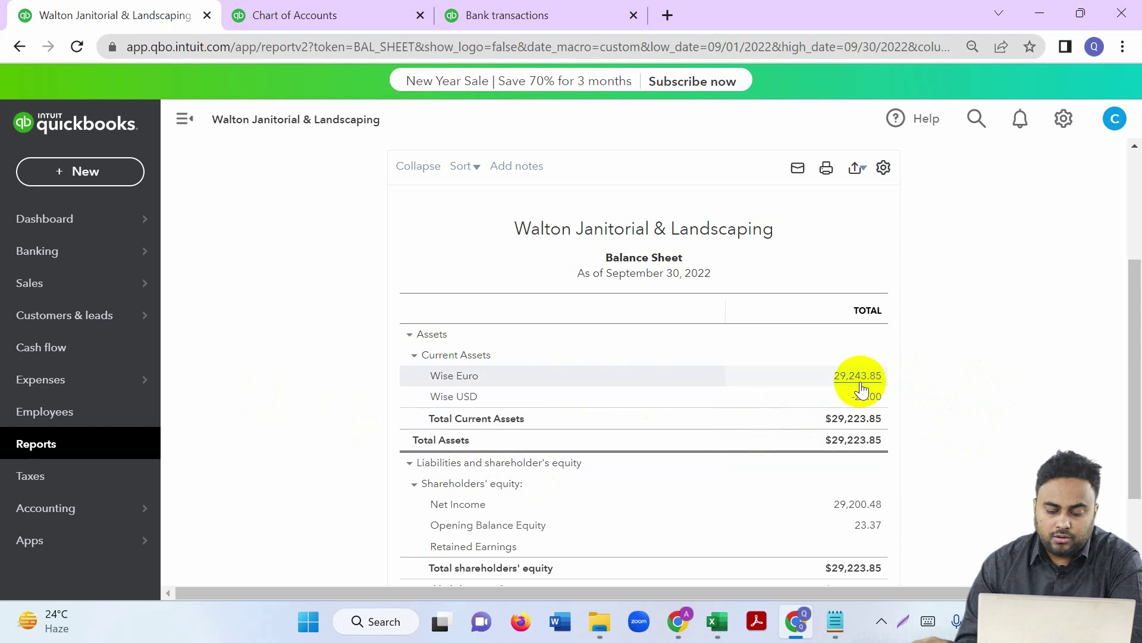
pyautogui.click(836, 622)
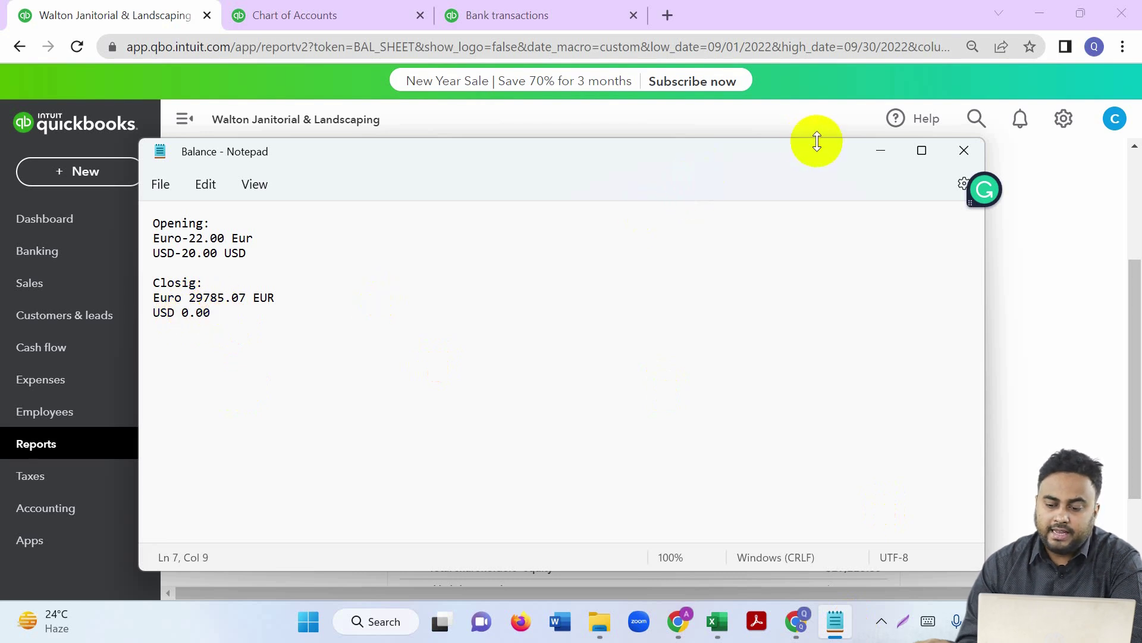
pyautogui.click(880, 151)
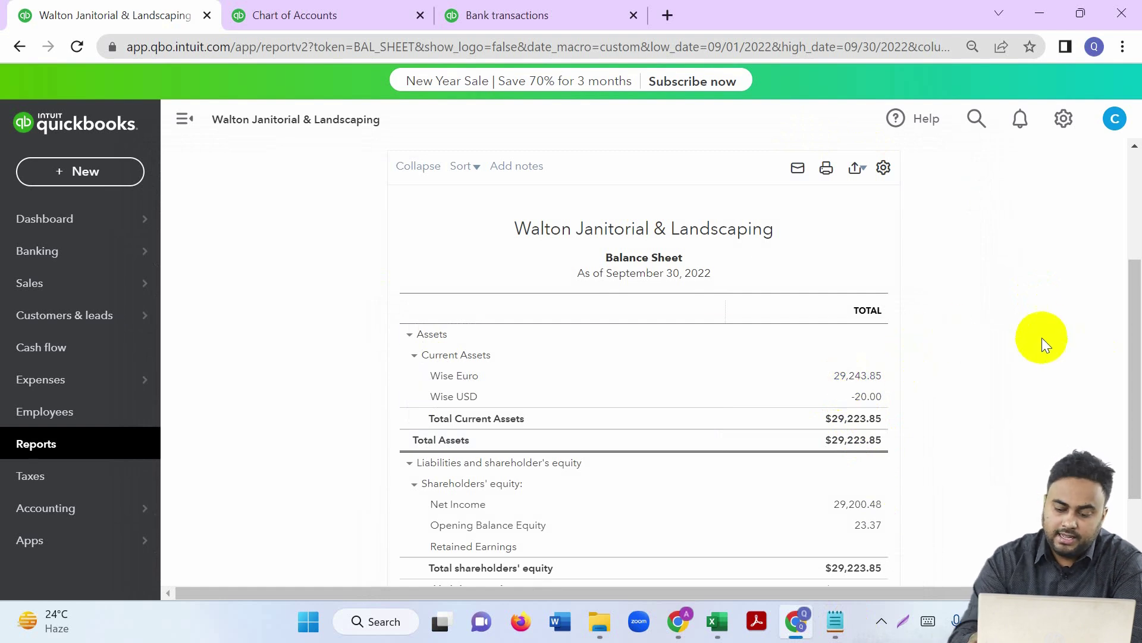
# - Frame the Wise Euro amount on the Balance Sheet in a screen capture and discard the capture
pyautogui.press('Print')
pyautogui.moveTo(823, 359); pyautogui.dragTo(931, 386)
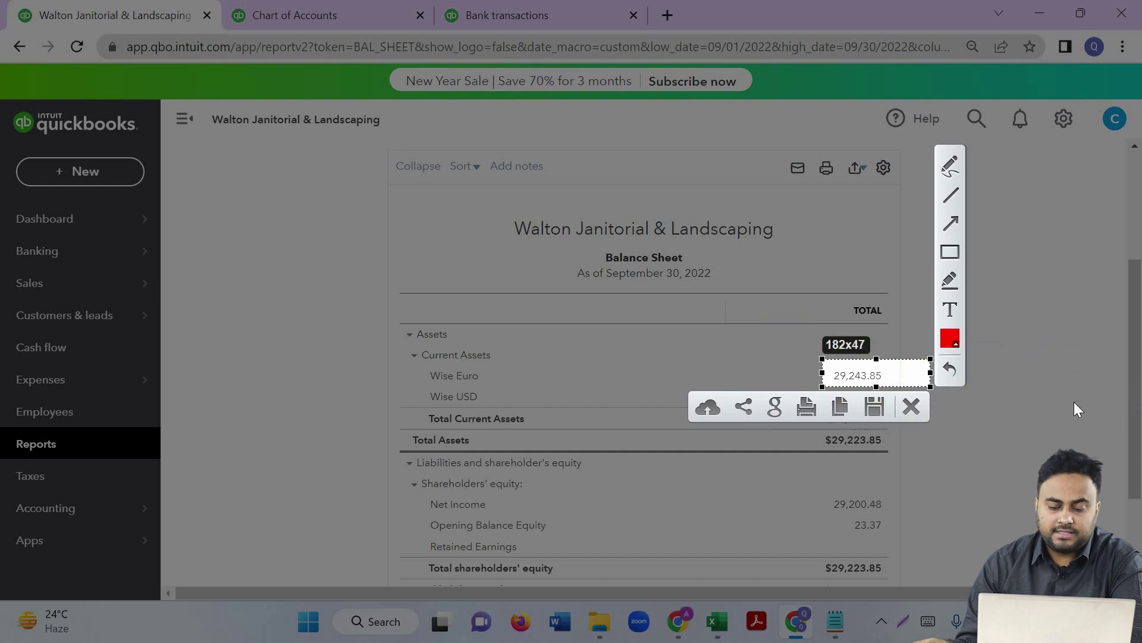
pyautogui.click(911, 407)
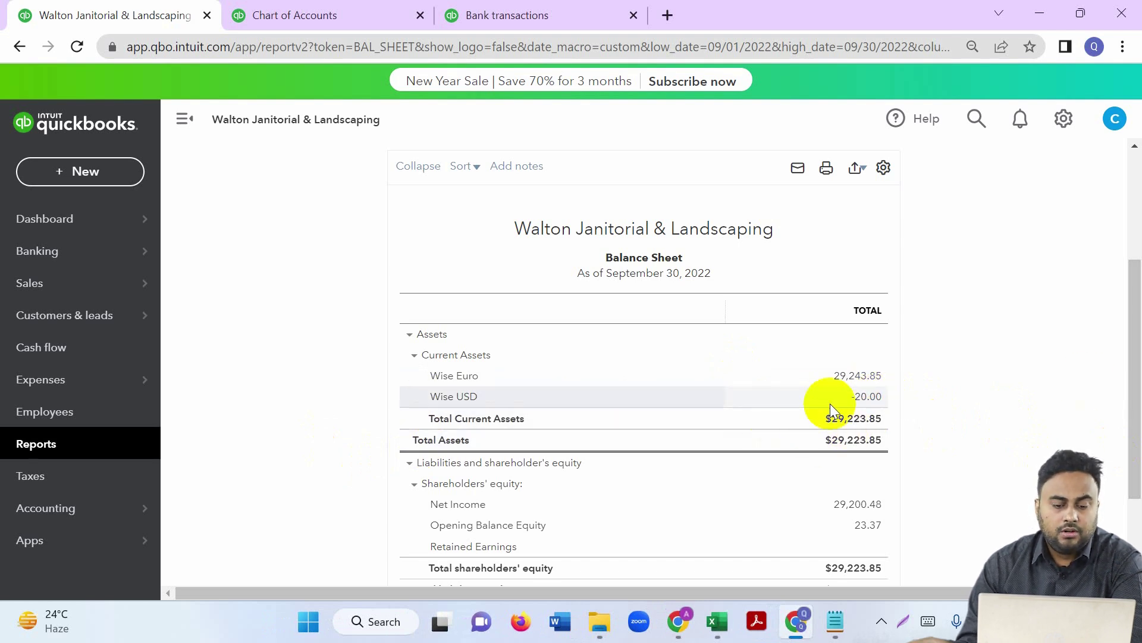
pyautogui.scroll(3, 772, 411)
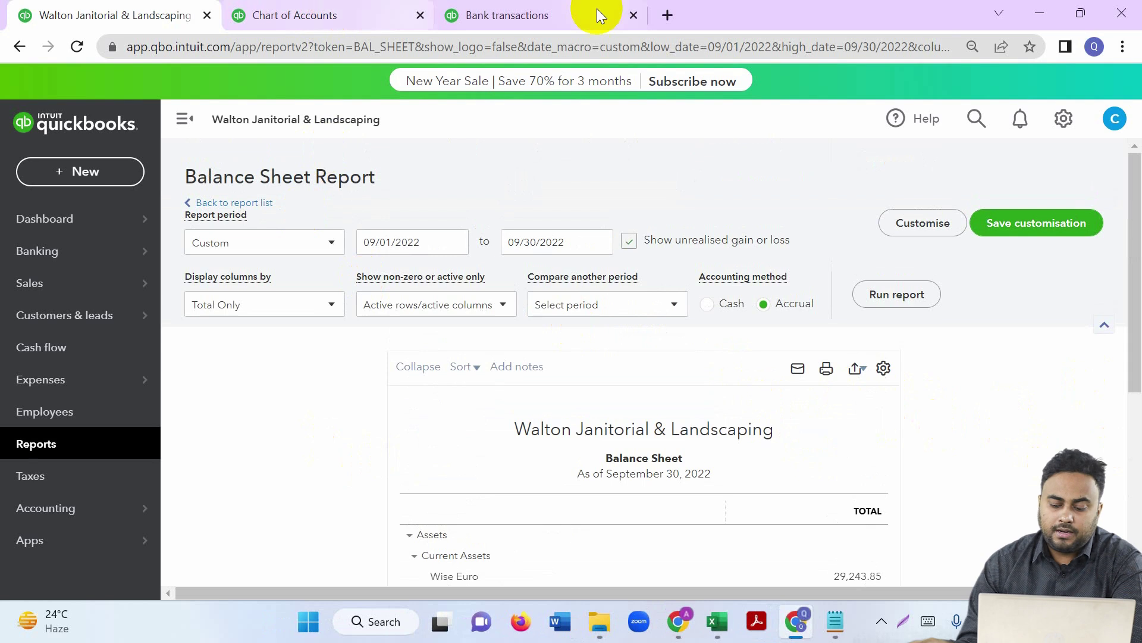
pyautogui.click(882, 622)
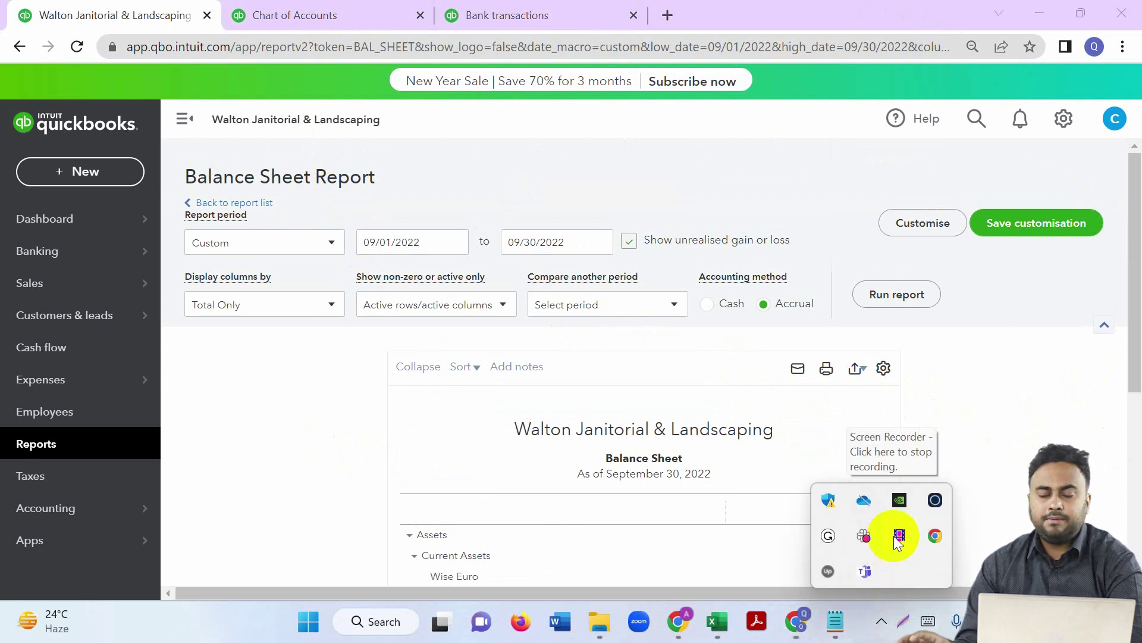